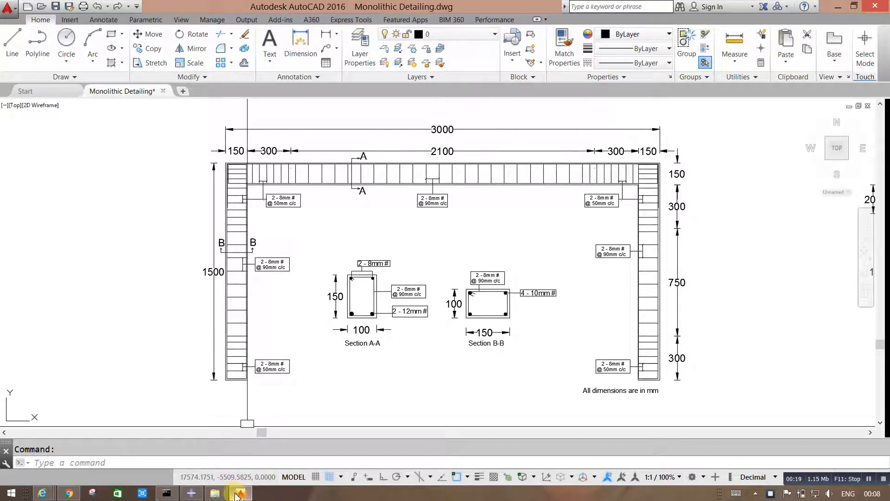
# Step: Switch from AutoCAD to Abaqus/CAE and open the Assembly module for Model-1
pyautogui.click(144, 452)
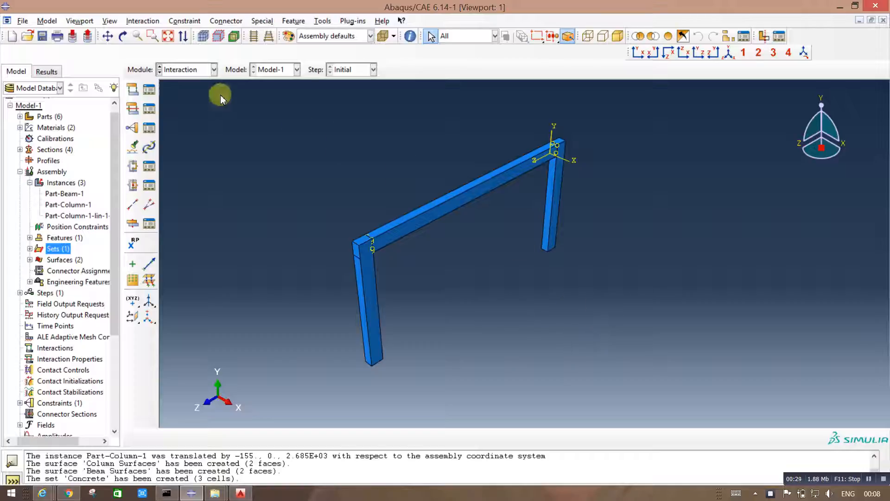
pyautogui.click(212, 69)
pyautogui.click(198, 110)
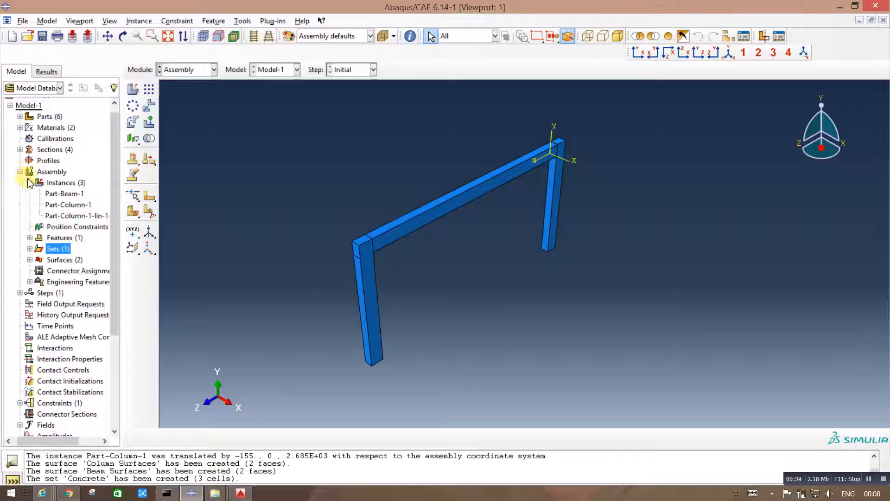
# Step: Suppress the concrete instances Part-Beam-1, Part-Column-1 and Part-Column-1-lin-1-2 in the assembly
pyautogui.moveTo(56, 195); pyautogui.dragTo(56, 214)
pyautogui.rightClick(56, 209)
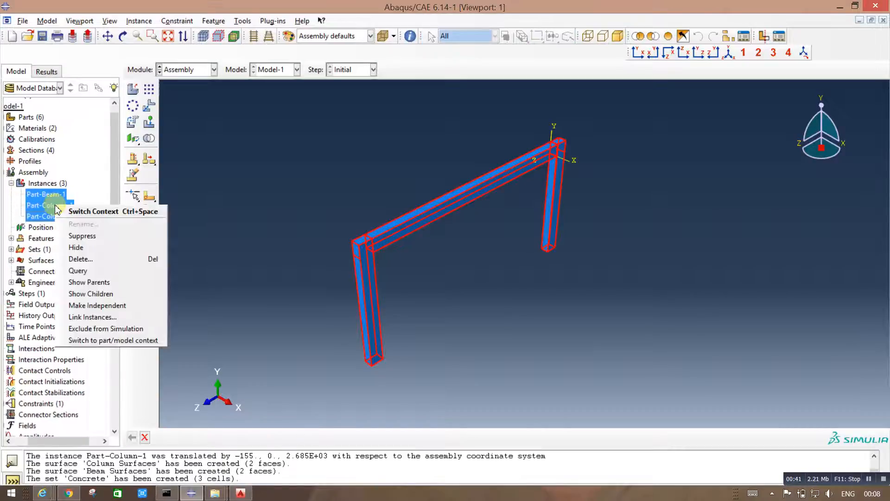
pyautogui.click(63, 236)
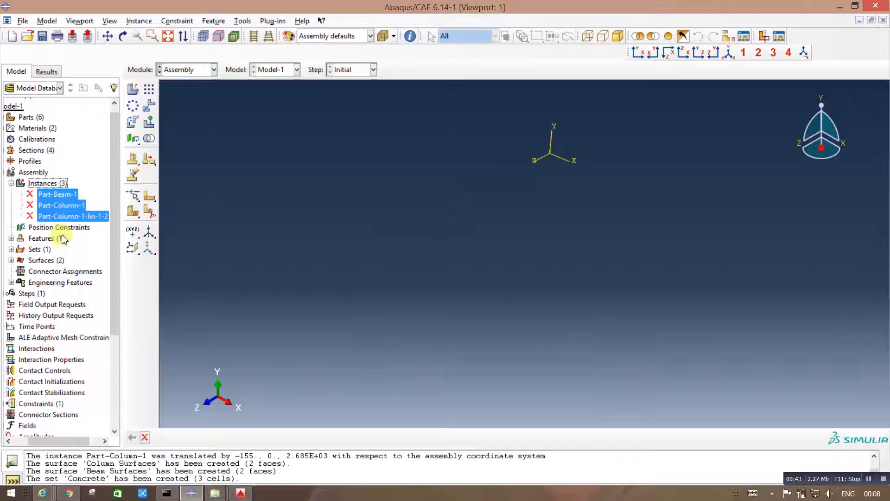
# Step: Create a dependent instance of Part-12mm in the assembly with auto-offset from other instances enabled
pyautogui.click(196, 72)
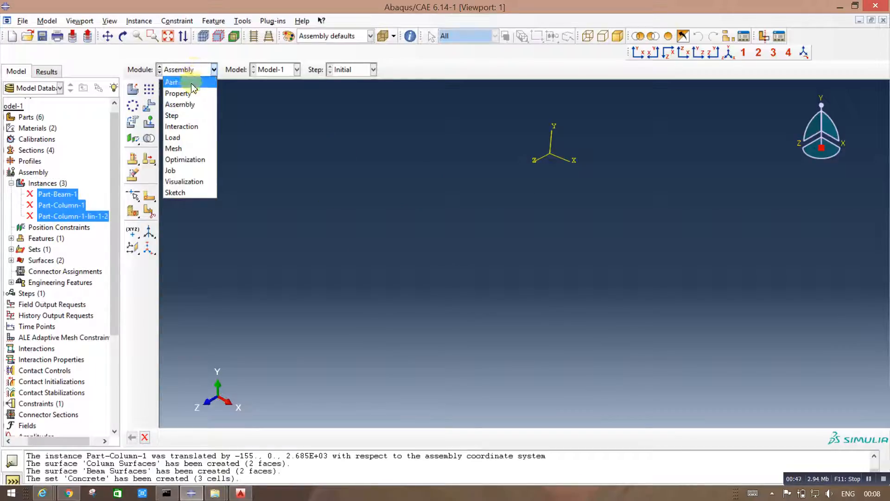
pyautogui.click(136, 91)
pyautogui.click(134, 92)
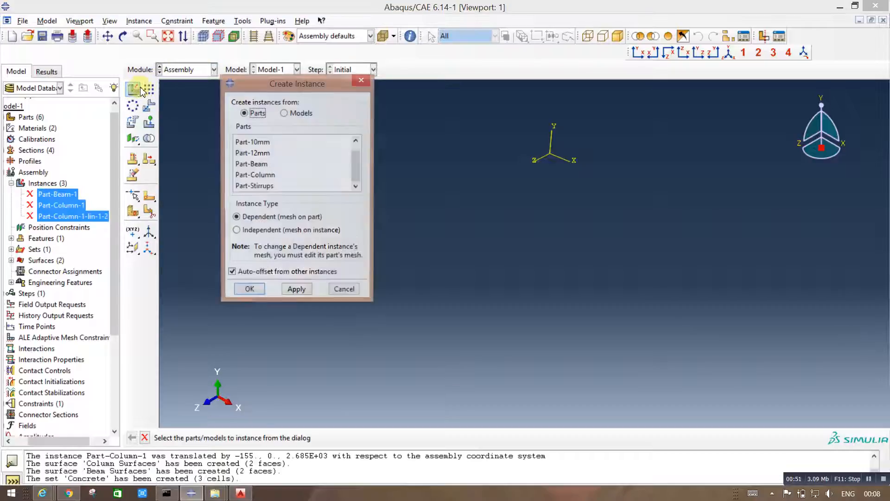
pyautogui.click(268, 154)
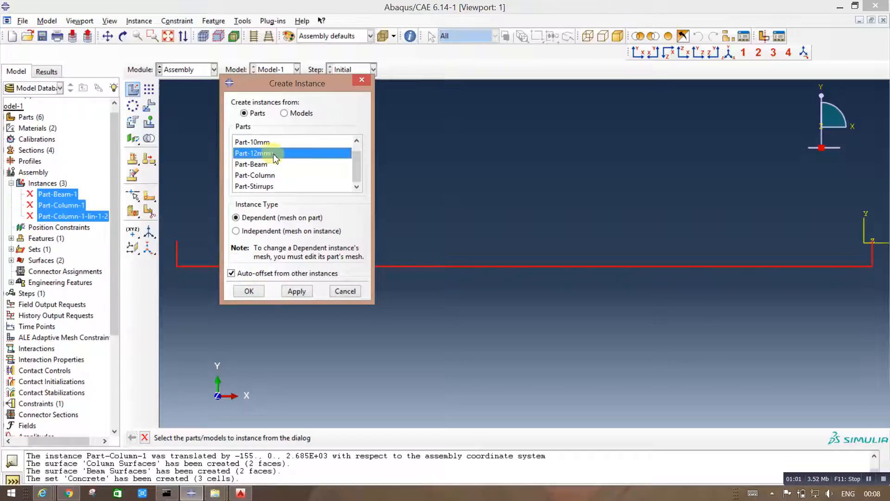
pyautogui.click(248, 291)
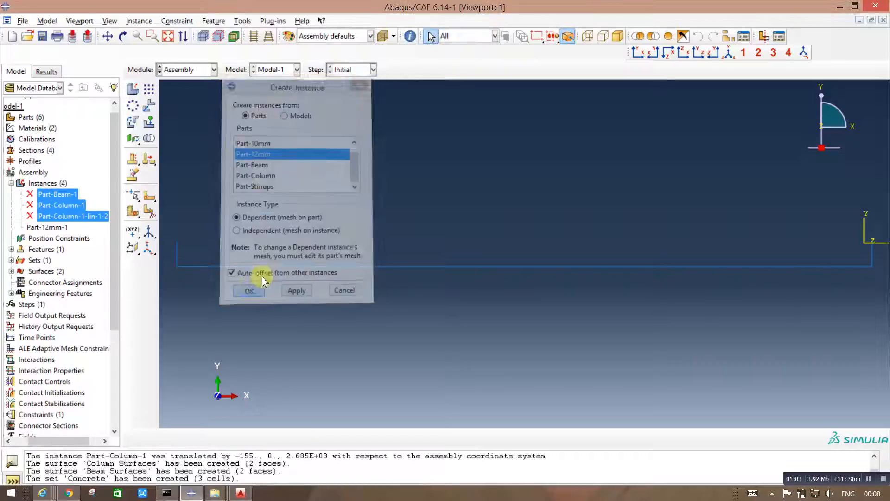
# Step: Rotate the Part-12mm instance by 90 degrees about the vertical leg at its end near the origin
pyautogui.click(729, 53)
pyautogui.scroll(5, 640, 228)
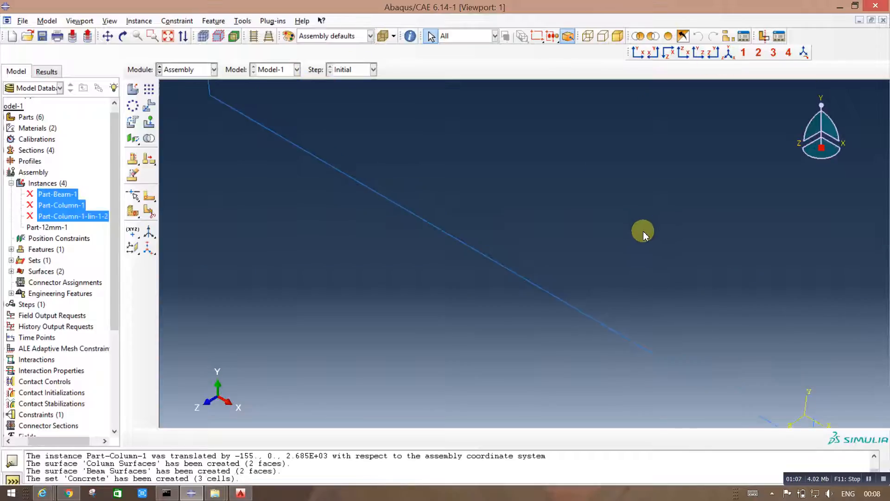
pyautogui.scroll(1, 579, 229)
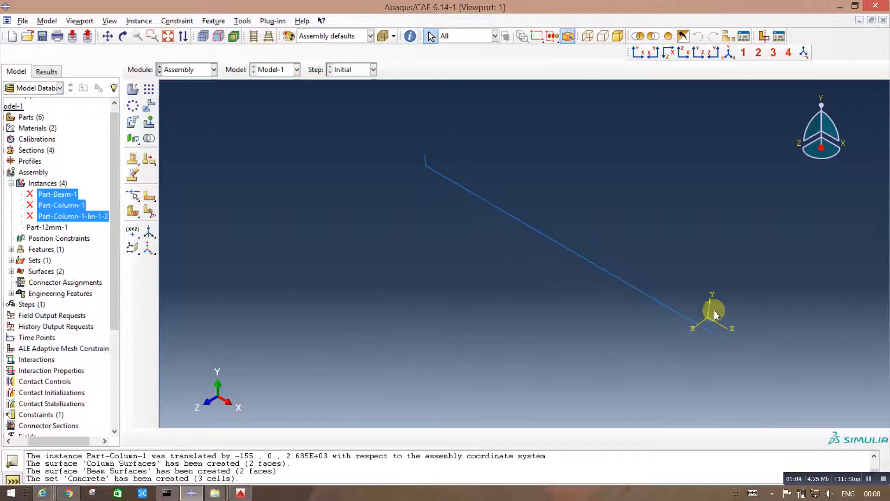
pyautogui.click(712, 328)
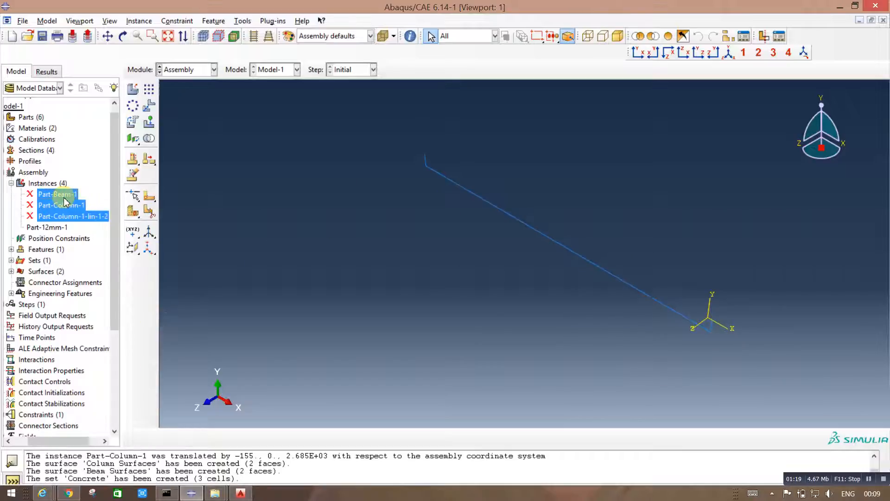
pyautogui.click(58, 194)
pyautogui.click(34, 172)
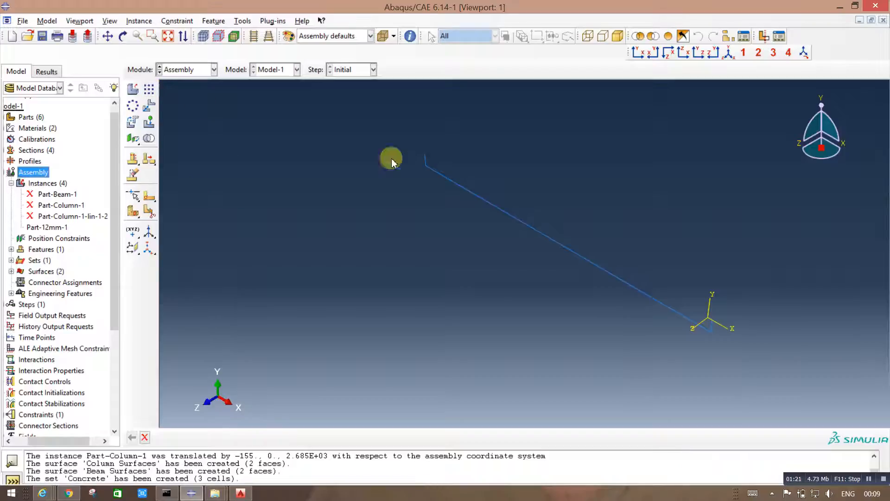
pyautogui.click(133, 122)
pyautogui.moveTo(758, 381); pyautogui.dragTo(369, 145)
pyautogui.click(256, 437)
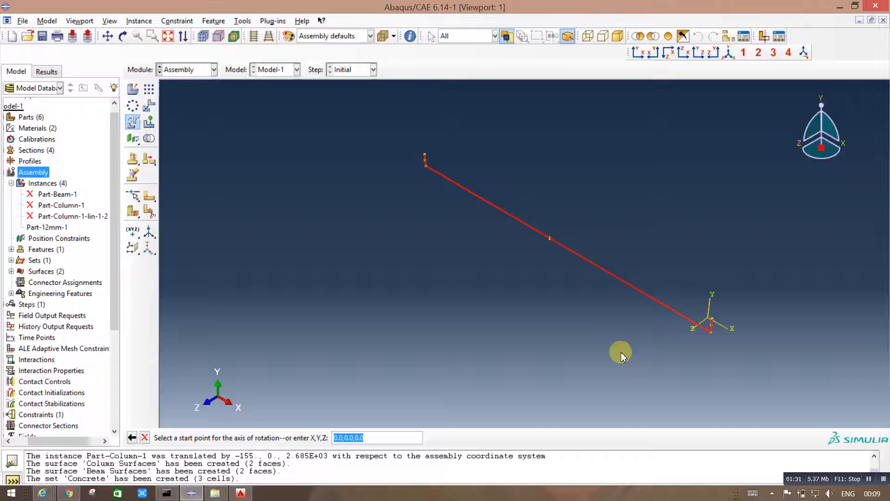
pyautogui.click(712, 335)
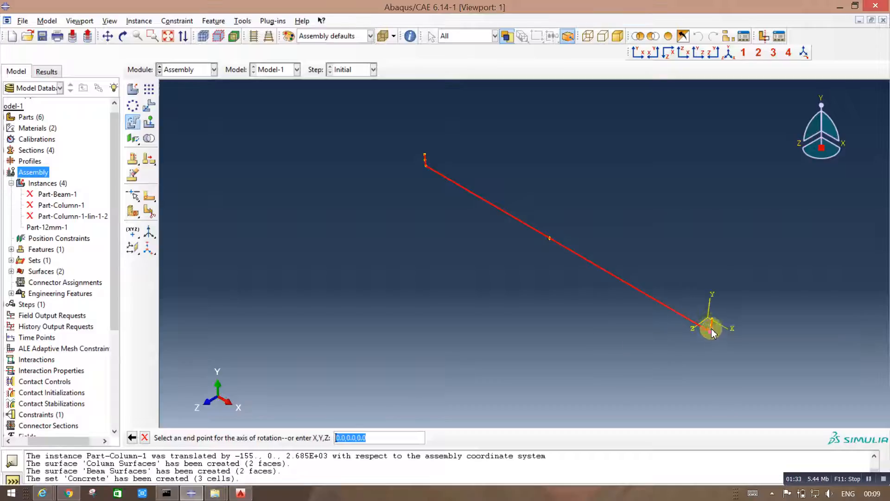
pyautogui.click(712, 313)
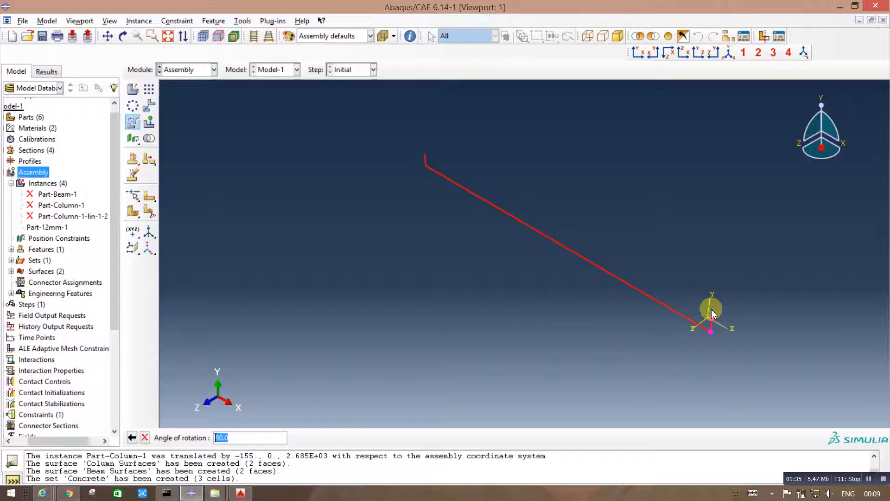
pyautogui.press('Return')
# Step: Examine the previewed orientation of the rotated 12 mm bar along its full length
pyautogui.scroll(-2, 684, 233)
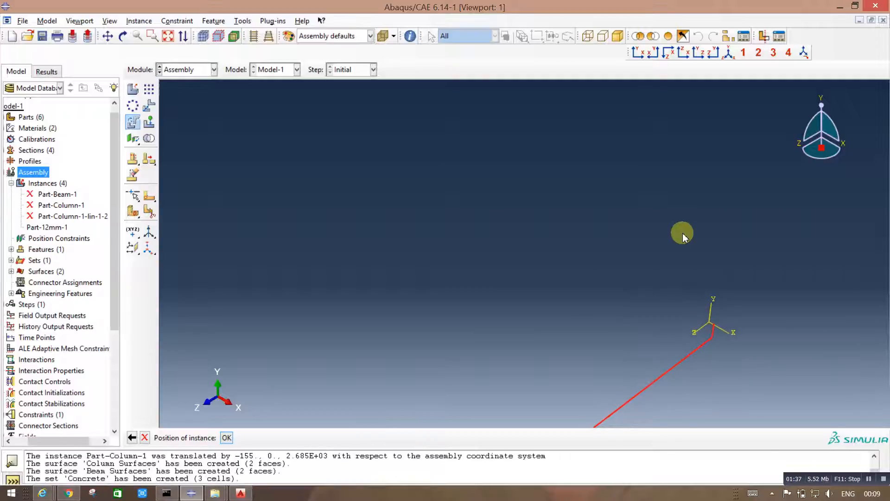
pyautogui.scroll(5, 663, 256)
pyautogui.scroll(-3, 677, 235)
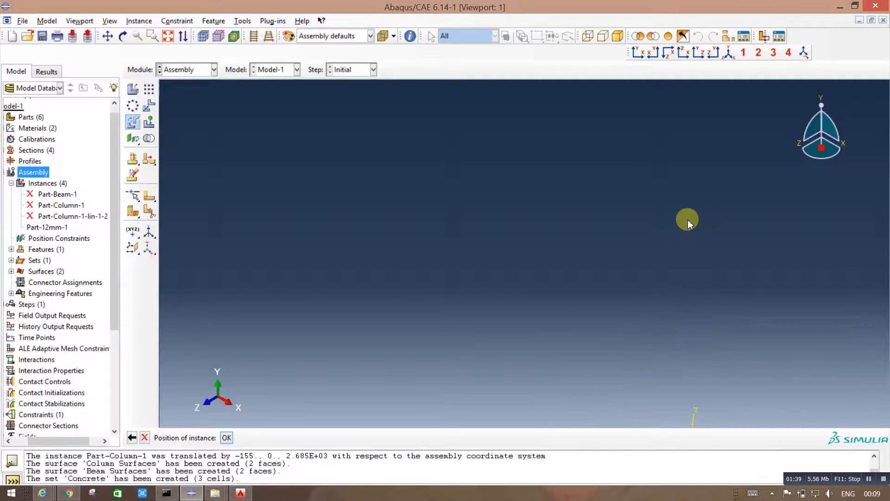
pyautogui.scroll(4, 687, 219)
pyautogui.scroll(2, 694, 333)
pyautogui.scroll(-1, 668, 378)
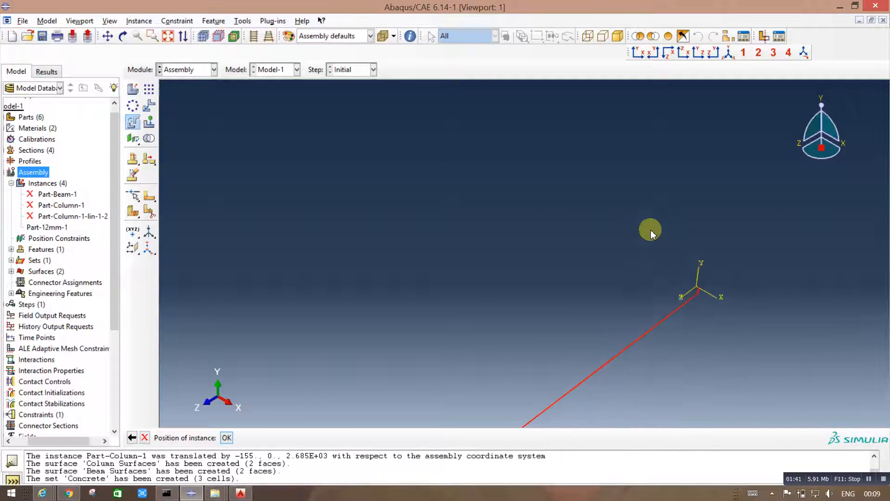
pyautogui.scroll(-4, 652, 228)
pyautogui.scroll(8, 652, 226)
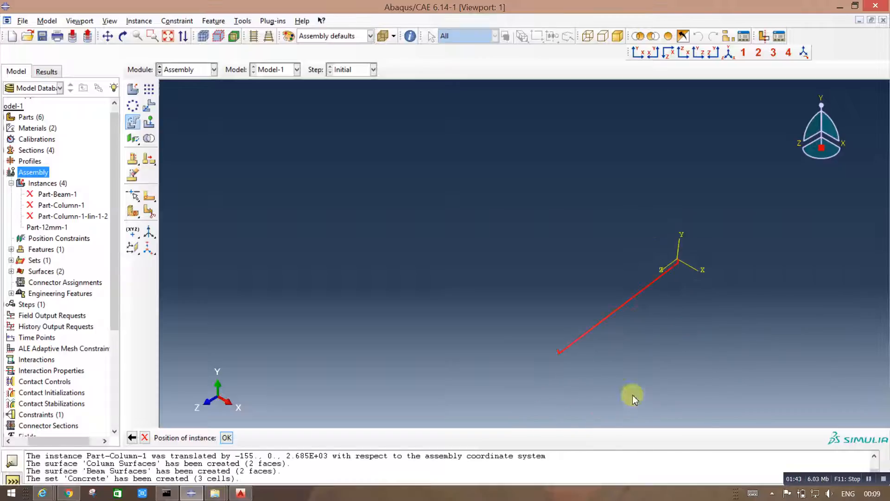
pyautogui.scroll(-2, 632, 394)
pyautogui.scroll(-1, 541, 350)
pyautogui.scroll(-1, 420, 319)
pyautogui.scroll(3, 345, 331)
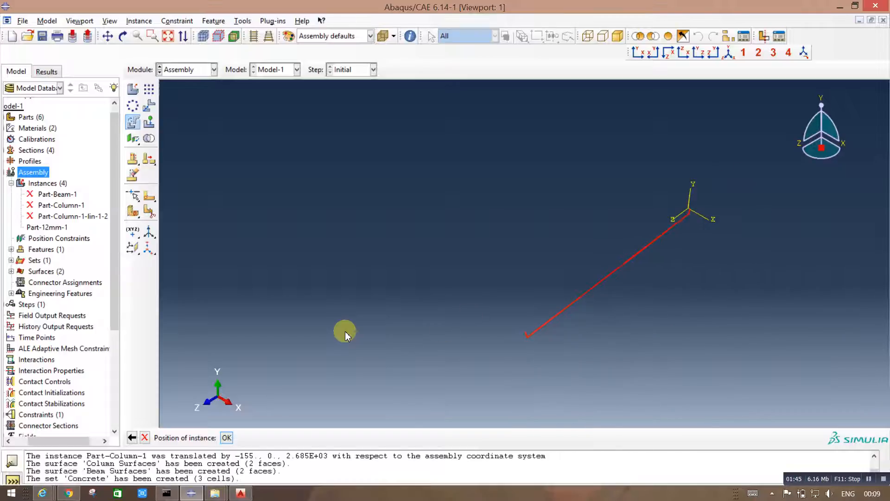
pyautogui.scroll(-2, 688, 363)
pyautogui.scroll(-2, 635, 360)
pyautogui.scroll(-1, 667, 352)
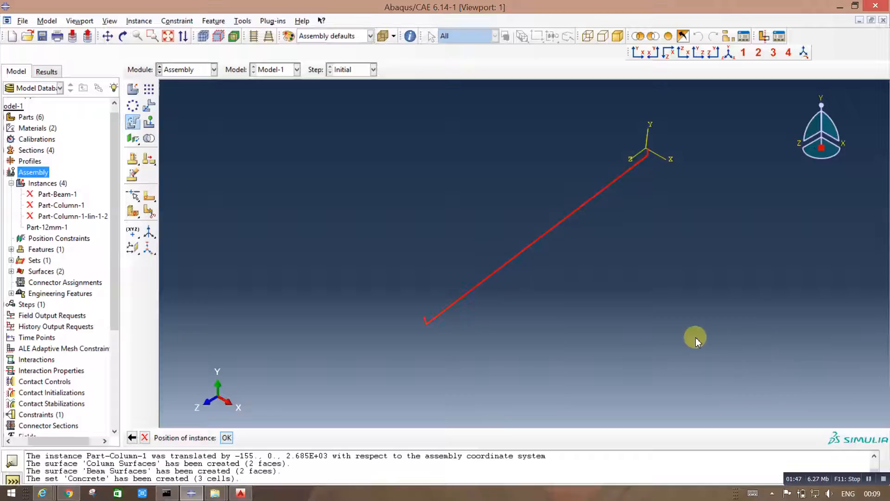
# Step: Resume the Part-Beam-1 instance and accept the rotated position of the 12 mm bar
pyautogui.rightClick(62, 195)
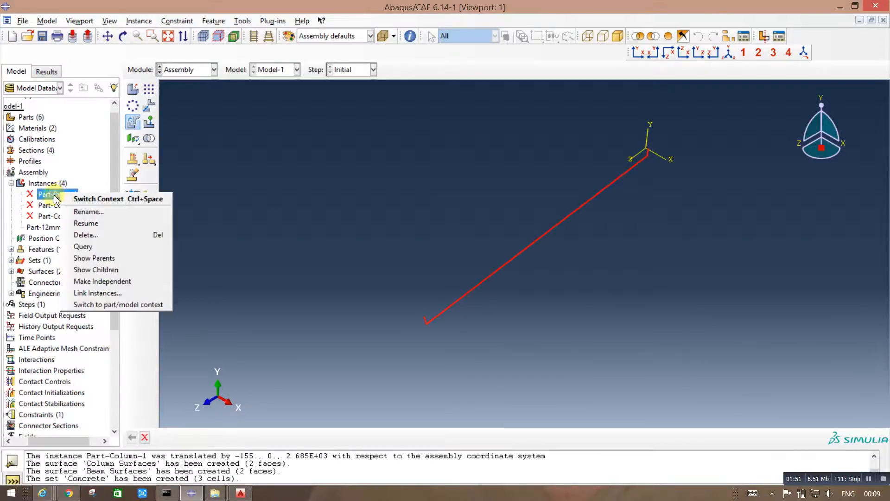
pyautogui.click(70, 225)
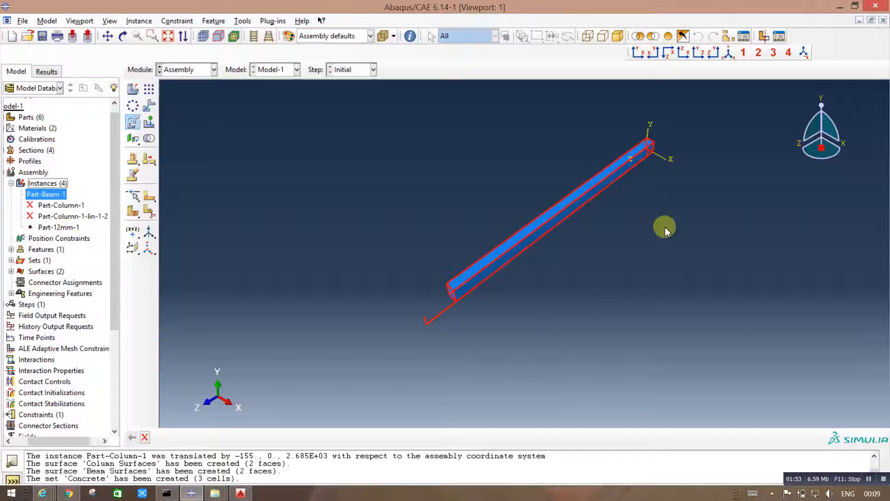
pyautogui.click(147, 438)
pyautogui.scroll(-4, 650, 165)
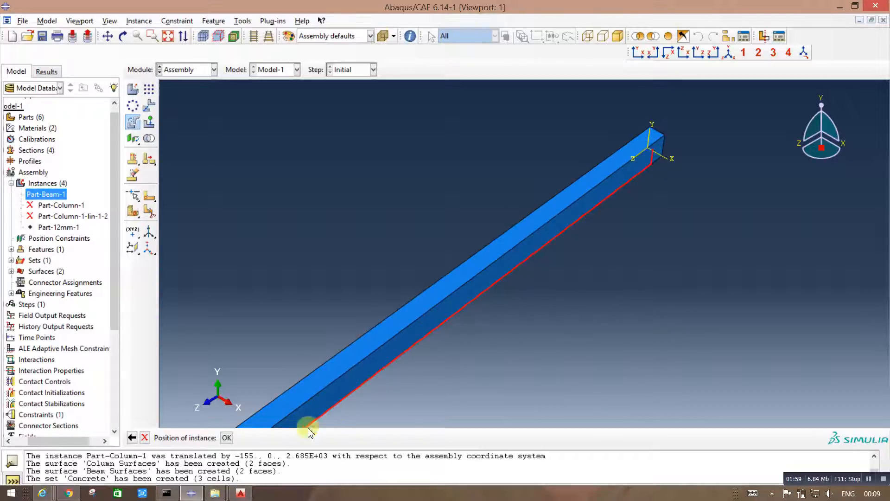
pyautogui.click(228, 438)
# Step: Check the bar's position against the beam and consult the Monolithic Detailing drawing in AutoCAD before returning to Abaqus/CAE
pyautogui.scroll(3, 649, 194)
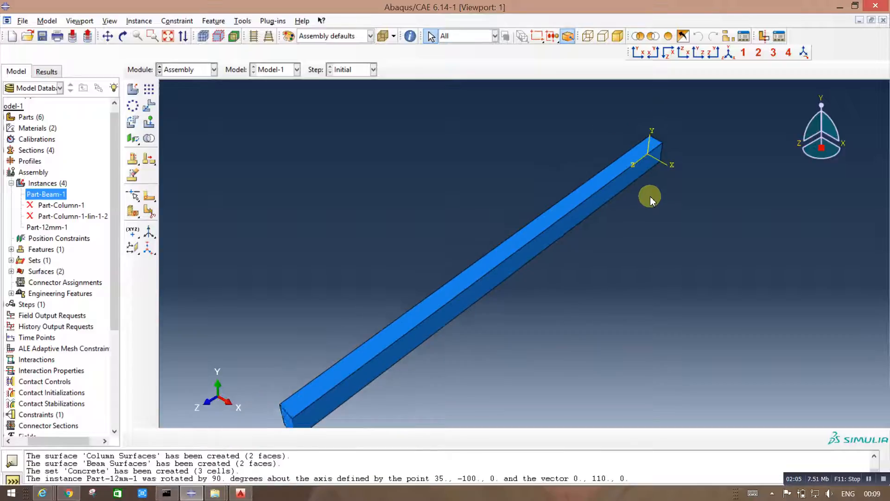
pyautogui.click(378, 387)
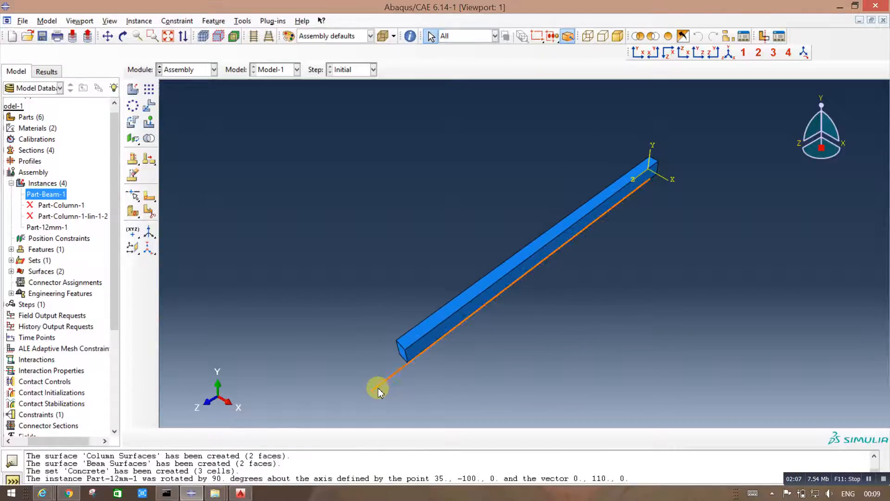
pyautogui.click(650, 178)
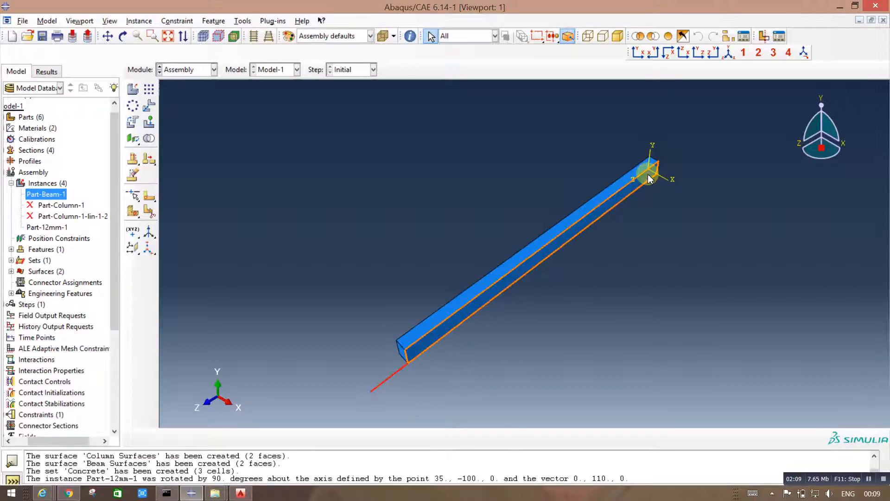
pyautogui.scroll(-1, 650, 177)
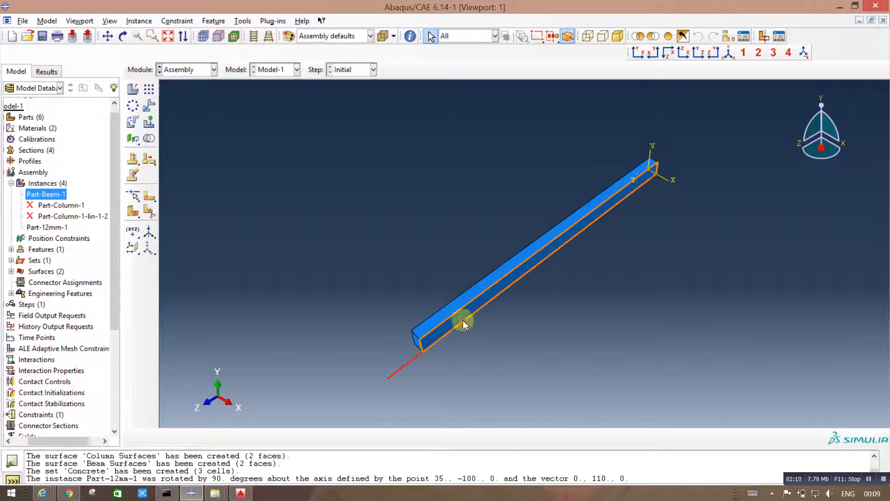
pyautogui.click(363, 339)
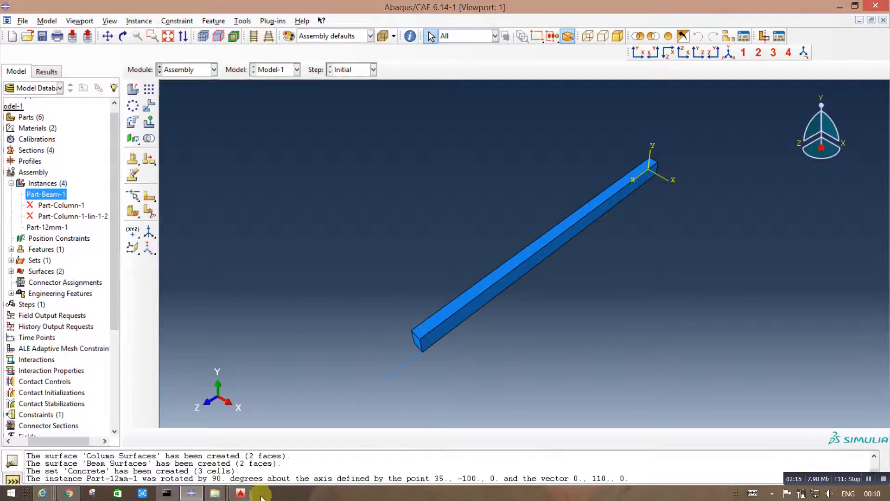
pyautogui.click(249, 495)
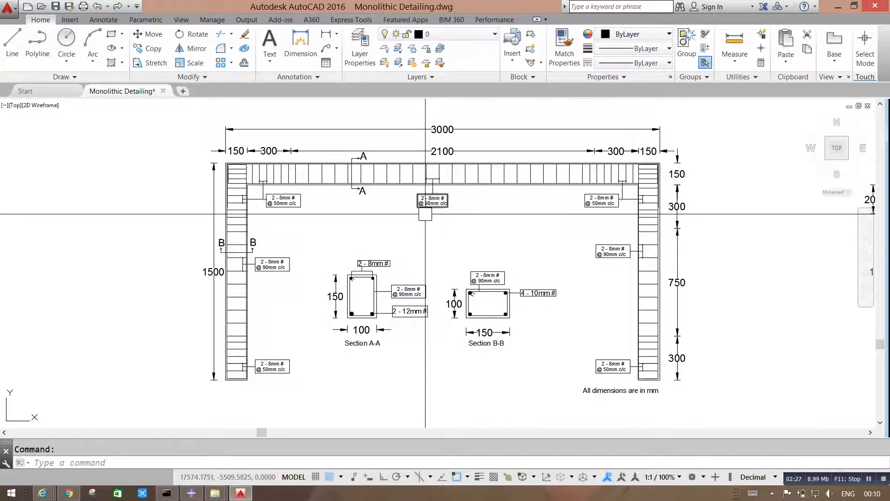
pyautogui.click(192, 493)
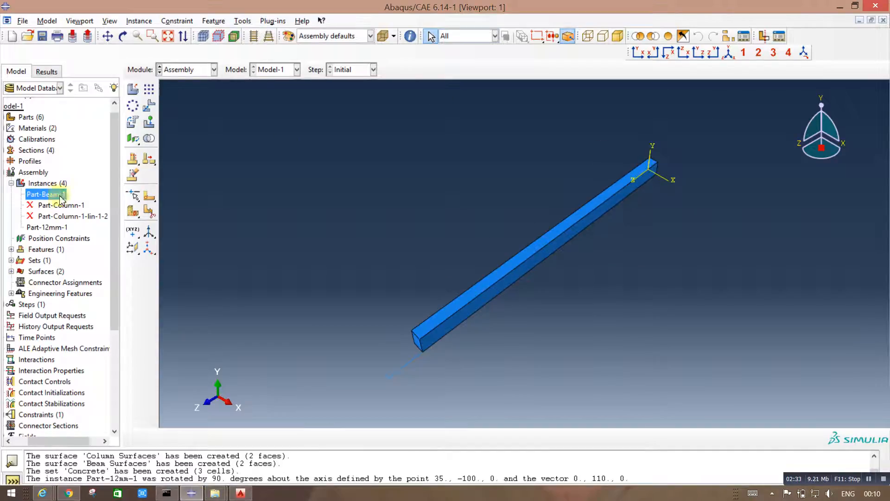
# Step: Suppress the Part-Beam-1 instance to leave only the 12 mm bar in the assembly view
pyautogui.rightClick(58, 196)
pyautogui.click(74, 224)
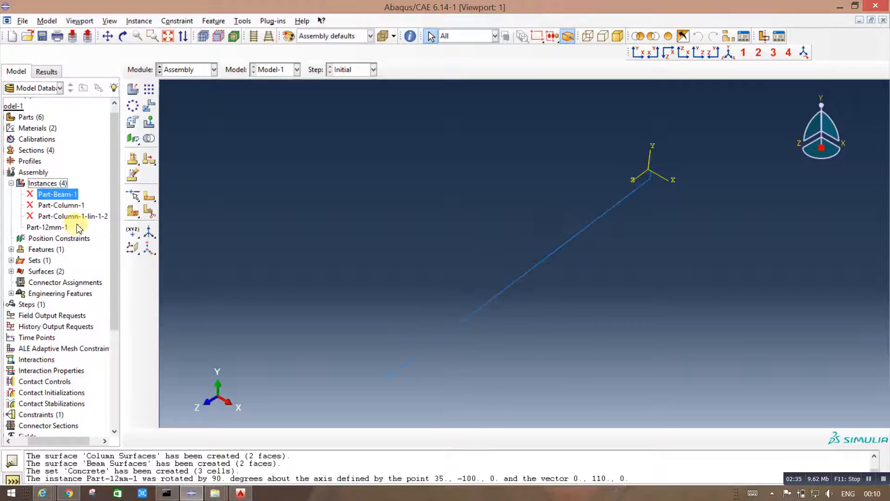
pyautogui.scroll(-3, 655, 180)
pyautogui.scroll(5, 657, 182)
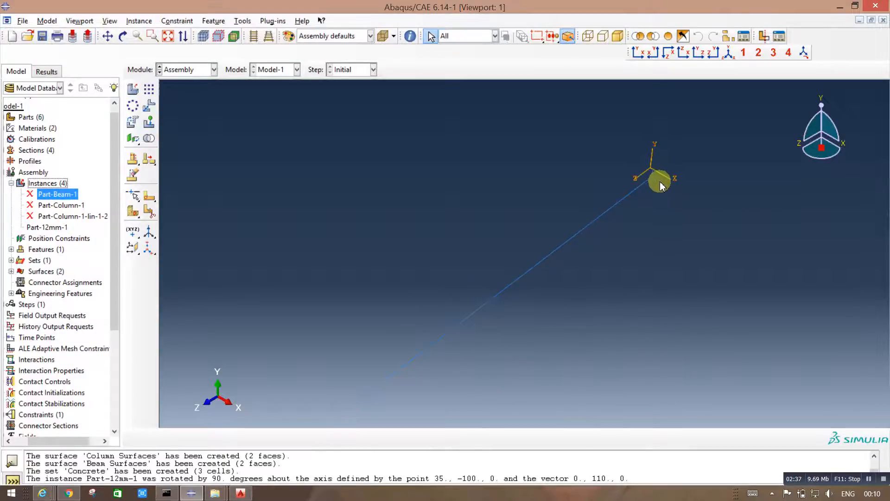
pyautogui.scroll(-2, 336, 223)
pyautogui.scroll(3, 321, 246)
pyautogui.scroll(-6, 577, 193)
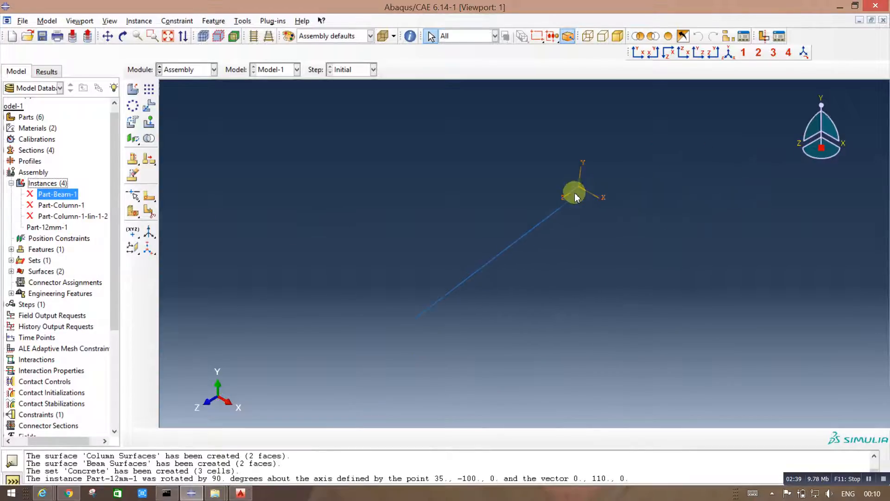
pyautogui.scroll(-8, 594, 178)
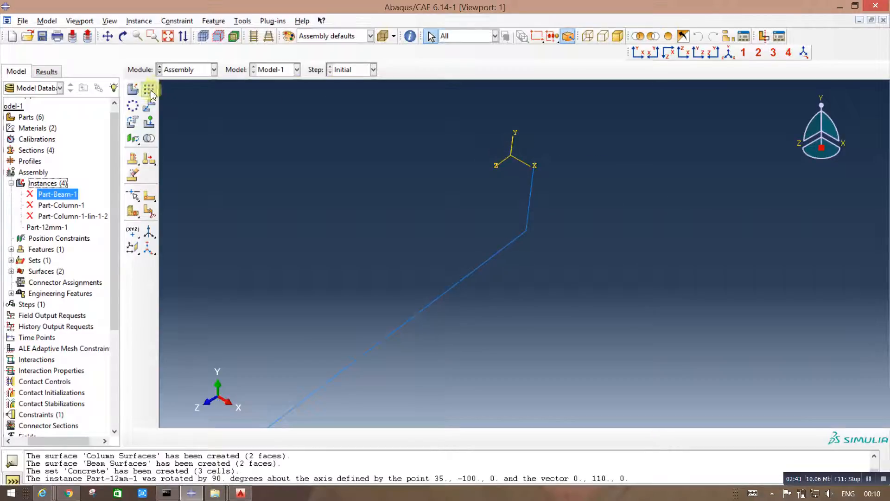
# Step: Translate the 12 mm bar from its bend corner near the assembly origin to the end point 20,20,-130 and accept the position
pyautogui.click(149, 106)
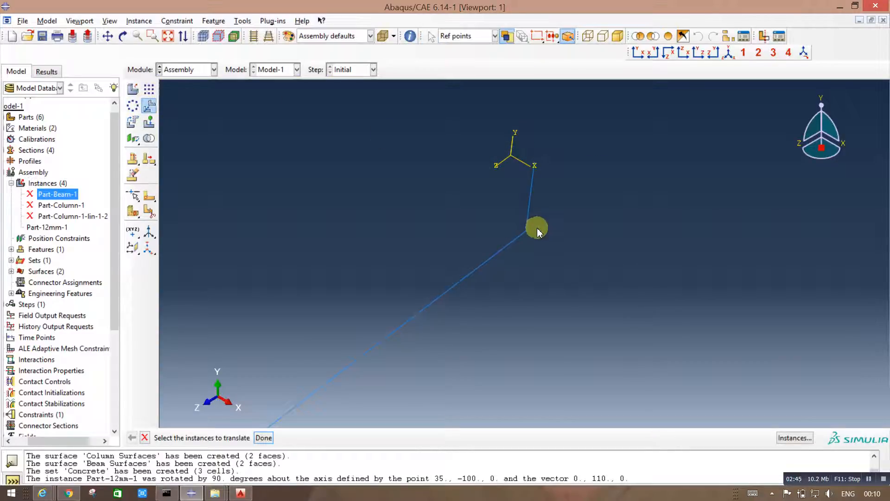
pyautogui.scroll(1, 556, 229)
pyautogui.scroll(3, 538, 235)
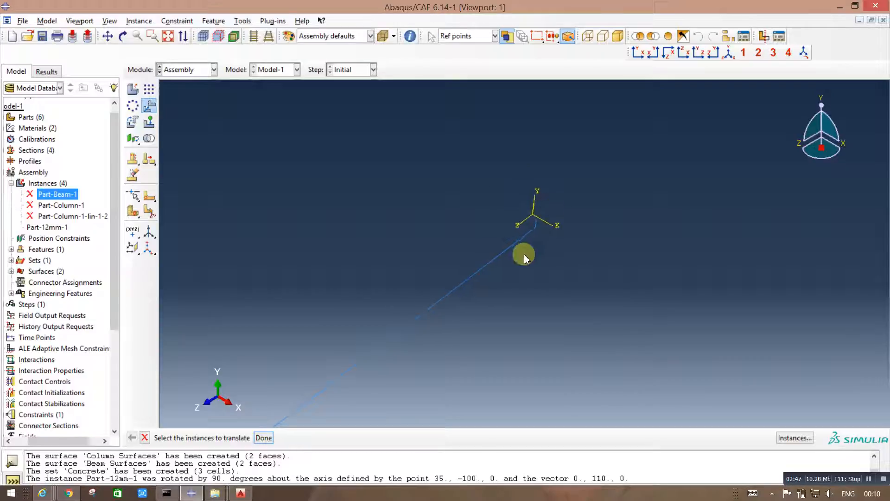
pyautogui.moveTo(590, 379); pyautogui.dragTo(330, 174)
pyautogui.click(264, 438)
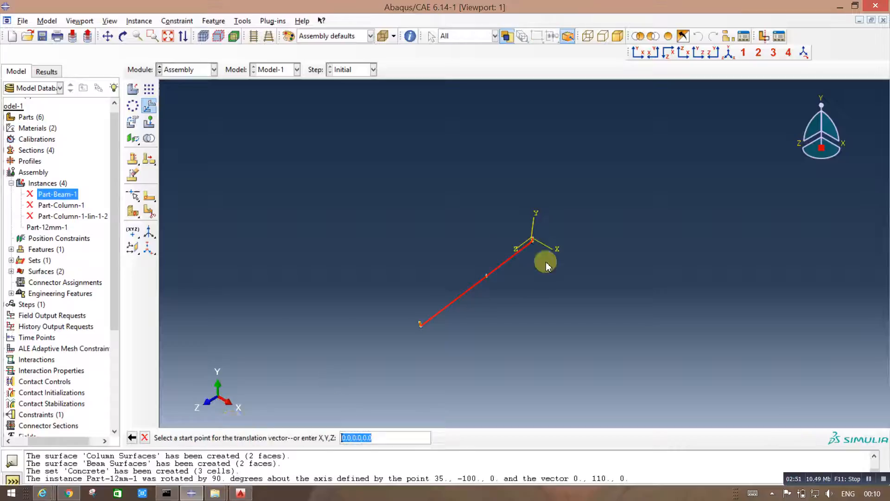
pyautogui.scroll(-2, 538, 257)
pyautogui.scroll(-3, 534, 258)
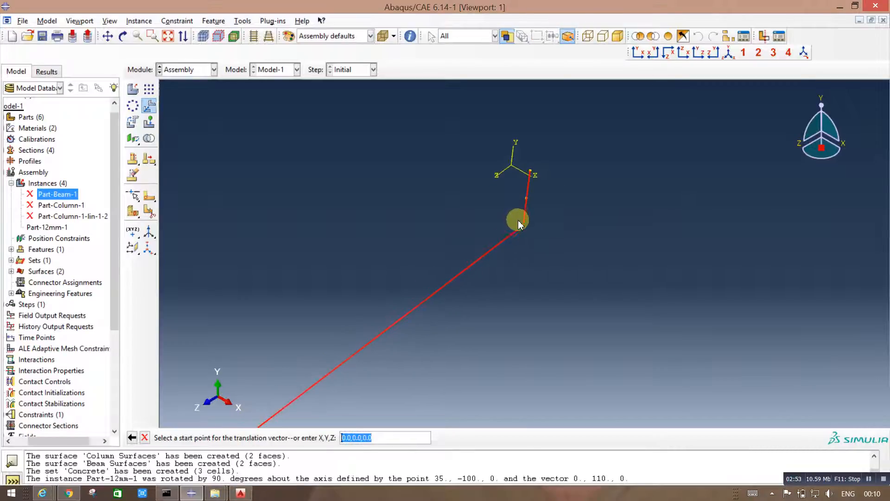
pyautogui.click(523, 226)
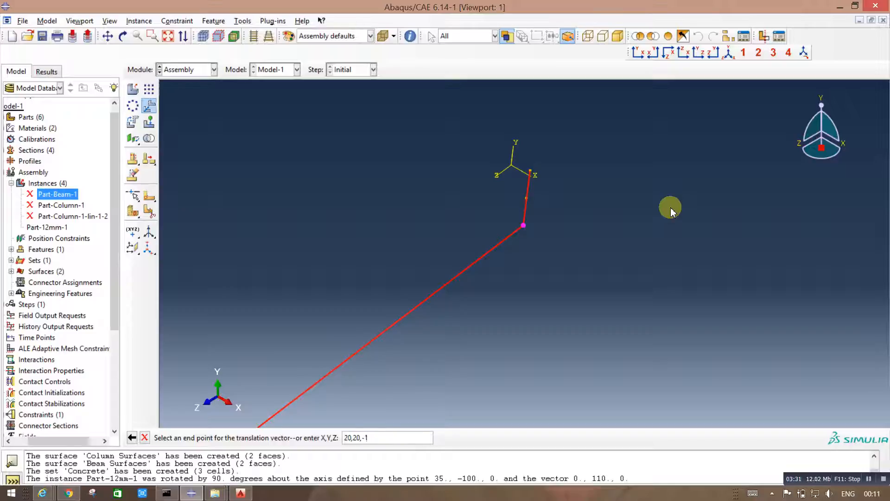
pyautogui.press('Return')
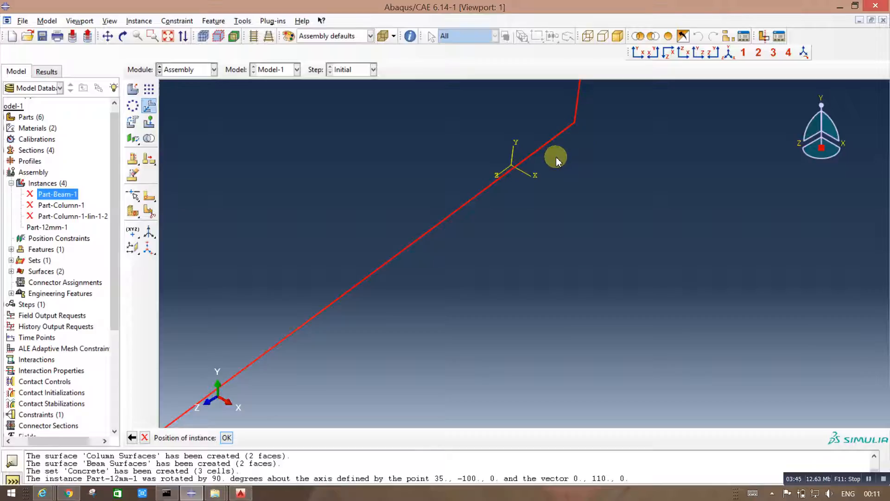
pyautogui.click(227, 439)
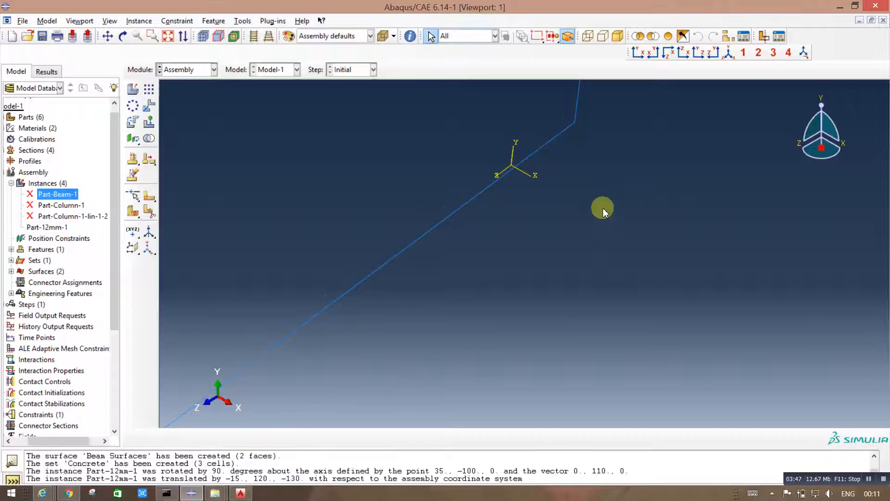
# Step: Try to set up a linear pattern of the 12 mm bar with one instance in direction 1 and direction 2 along the X axis
pyautogui.scroll(-3, 603, 213)
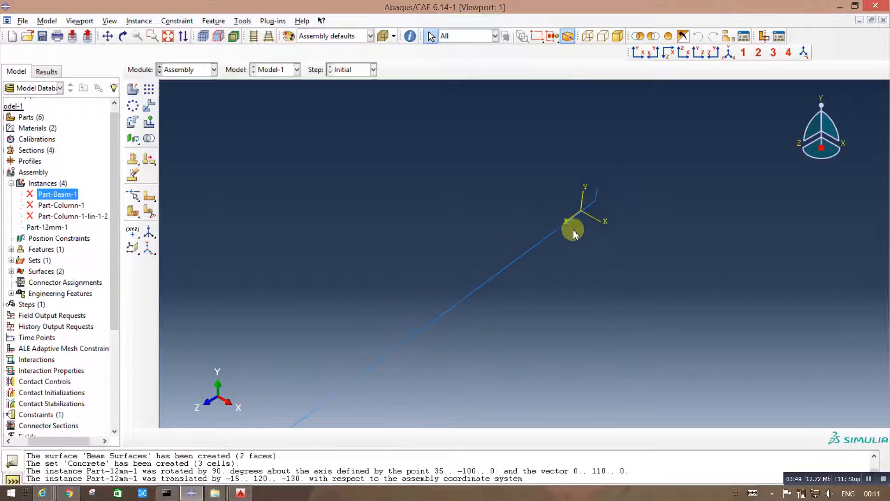
pyautogui.scroll(-3, 561, 274)
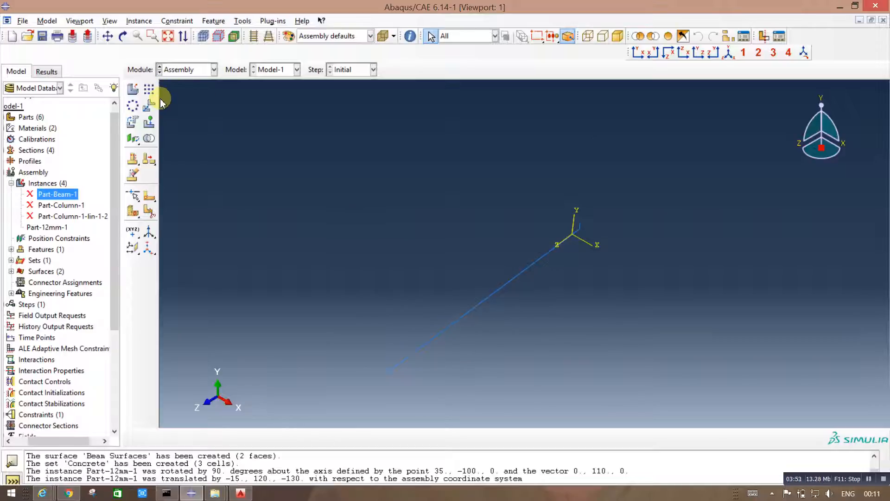
pyautogui.click(149, 89)
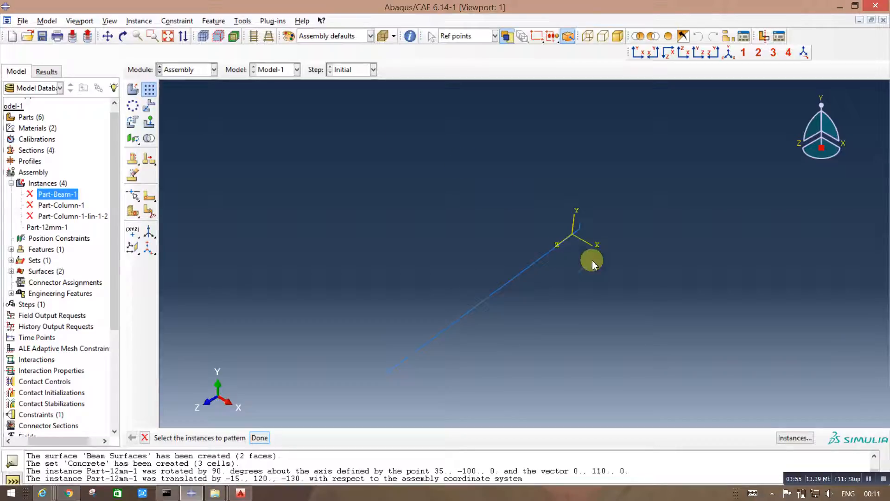
pyautogui.moveTo(335, 182); pyautogui.dragTo(658, 391)
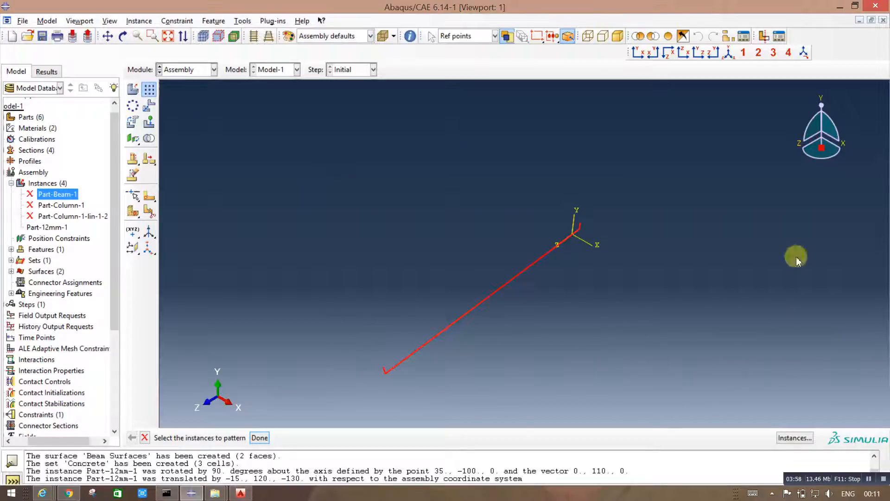
pyautogui.click(259, 438)
pyautogui.click(453, 268)
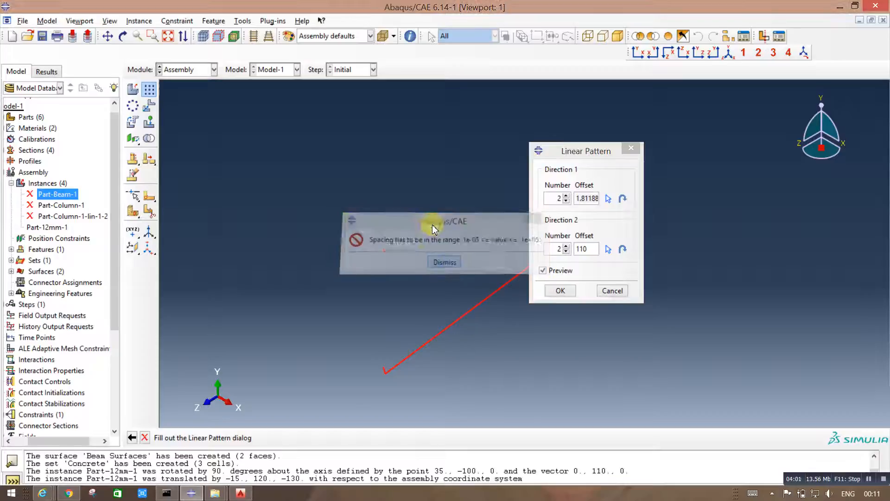
pyautogui.moveTo(573, 148); pyautogui.dragTo(229, 117)
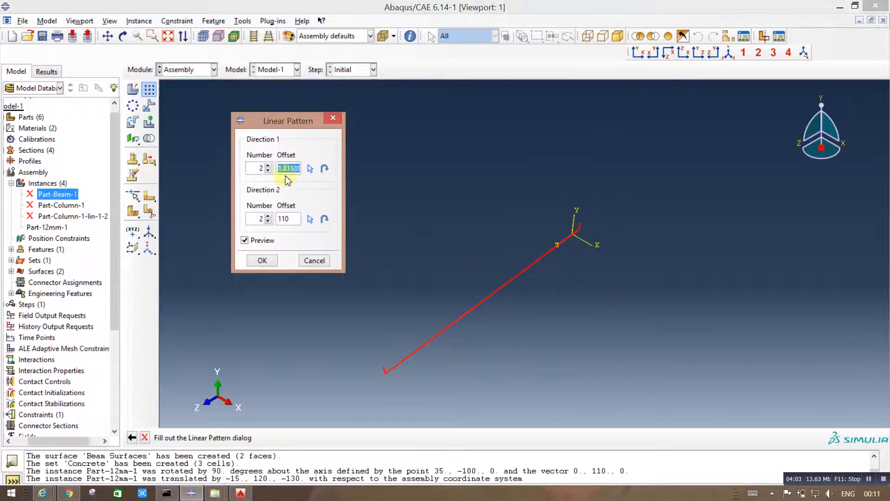
pyautogui.click(268, 171)
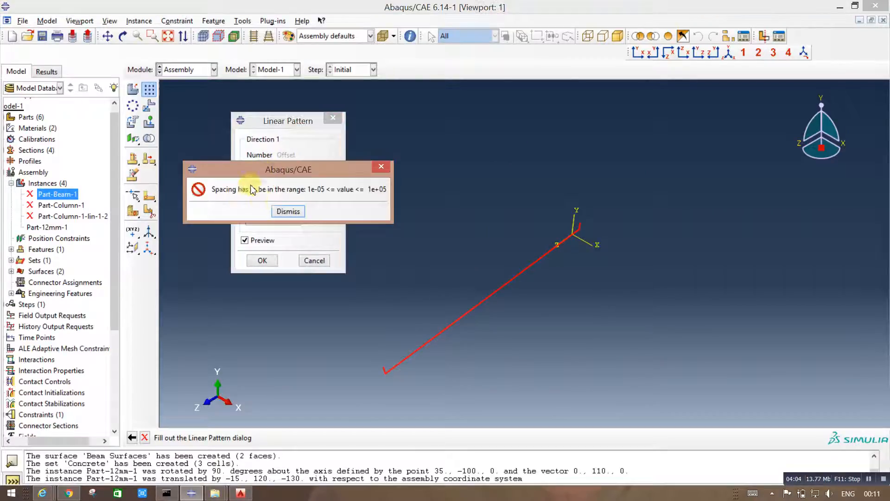
pyautogui.click(288, 211)
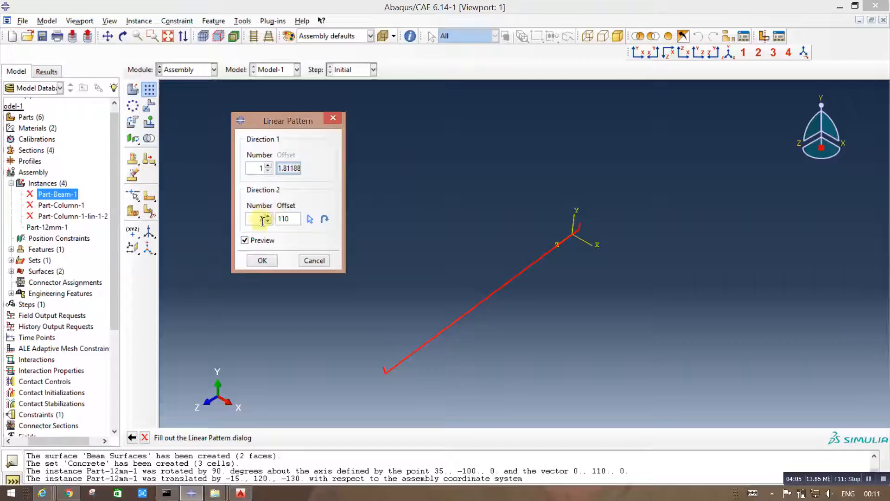
pyautogui.click(310, 221)
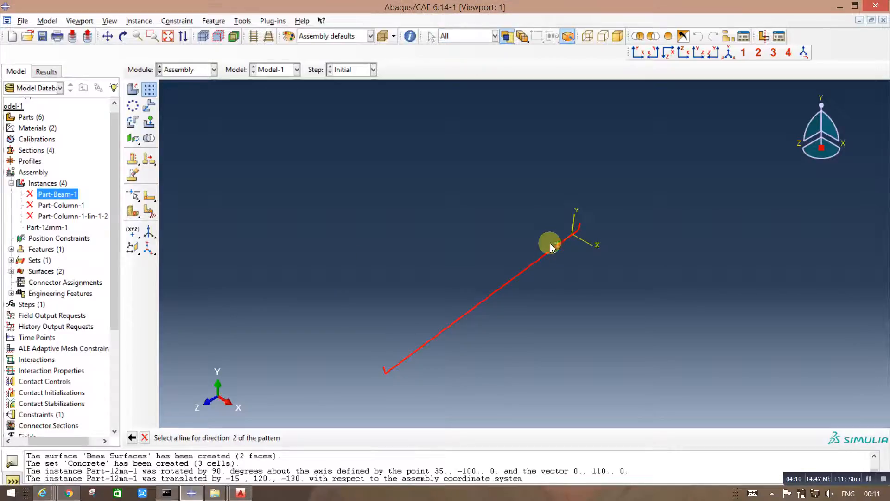
pyautogui.click(583, 245)
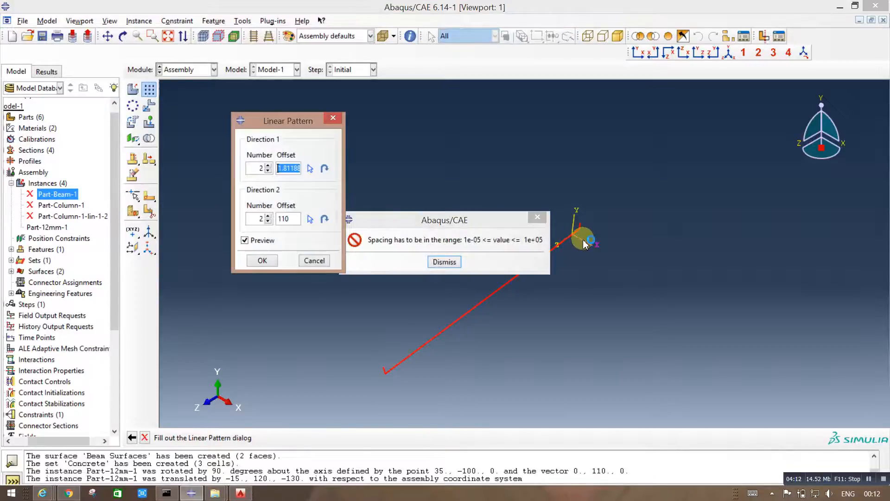
# Step: Try to set the pattern to one instance in direction 1 and an offset of 60 in direction 2
pyautogui.click(441, 258)
pyautogui.click(268, 171)
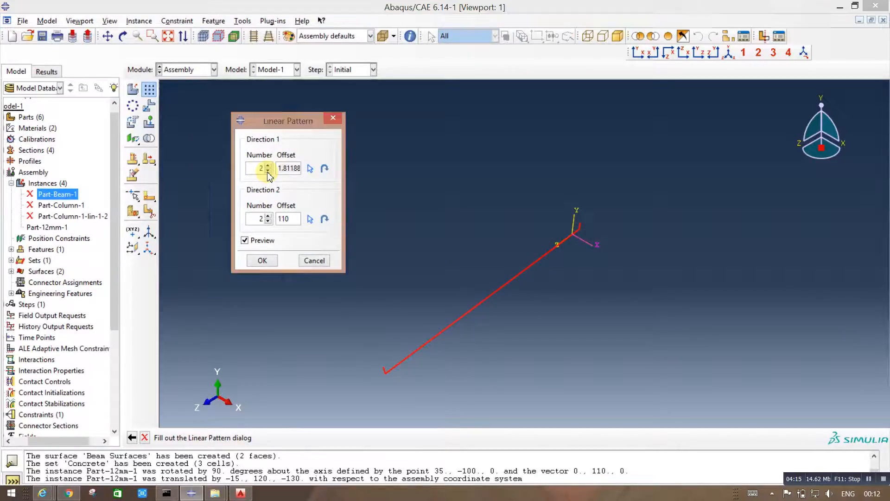
pyautogui.click(297, 212)
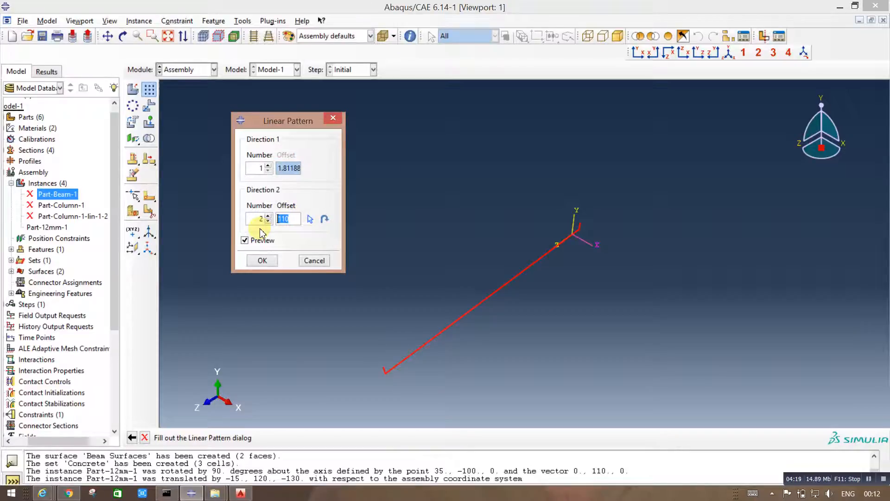
pyautogui.press('Return')
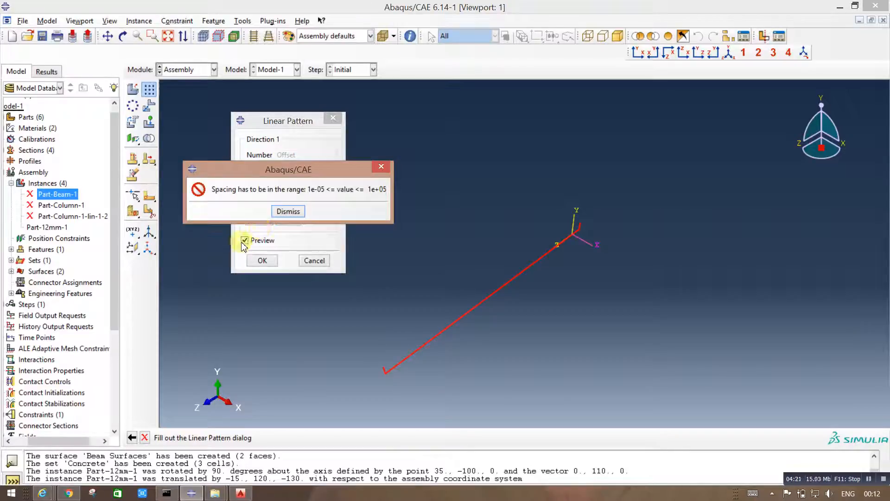
pyautogui.click(288, 211)
pyautogui.write('6')
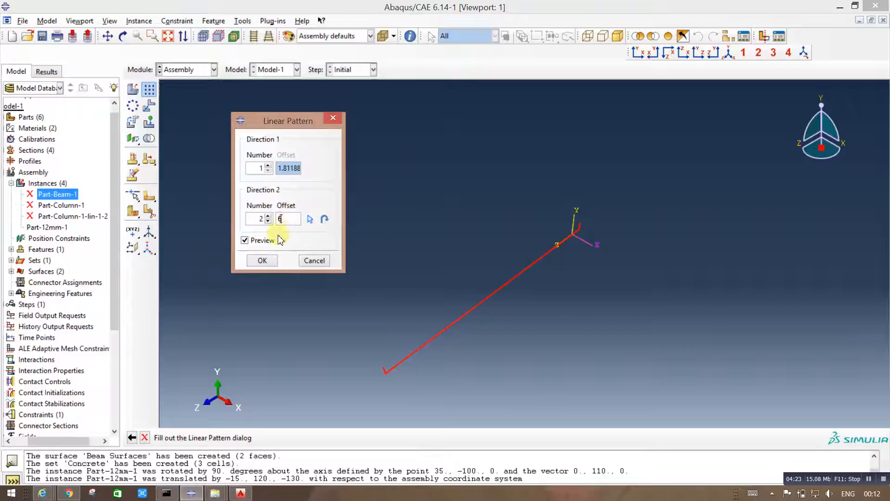
pyautogui.press('Return')
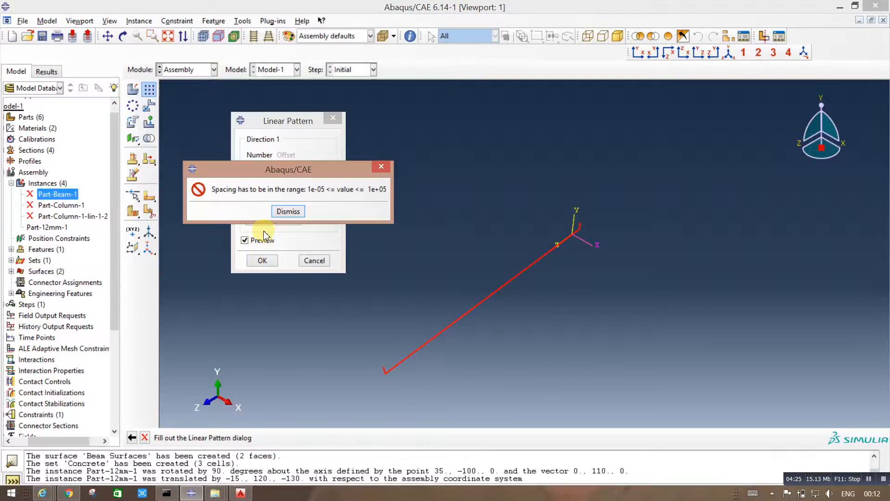
pyautogui.click(288, 217)
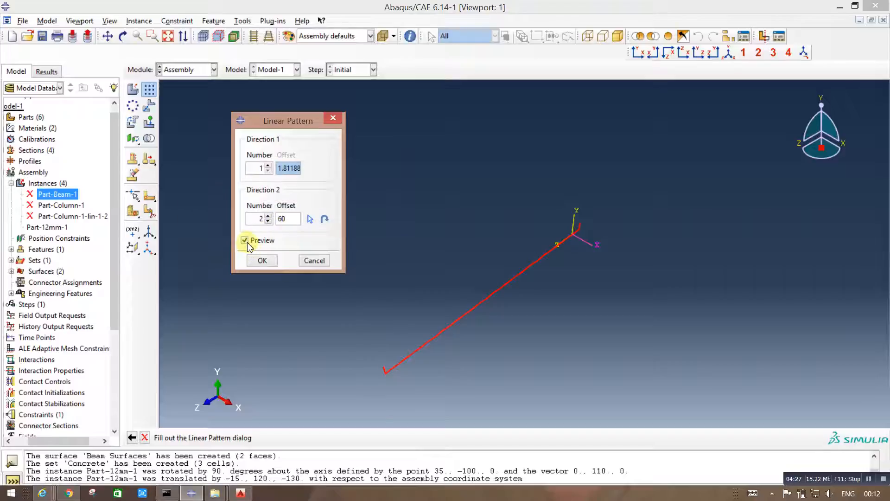
# Step: Try to toggle the preview and apply the linear pattern, and cancel the pattern
pyautogui.click(245, 240)
pyautogui.click(288, 212)
pyautogui.click(245, 240)
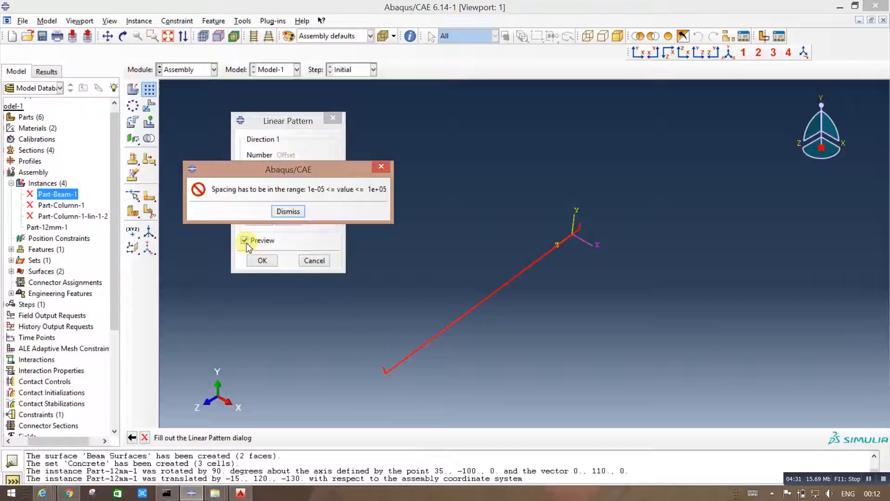
pyautogui.click(288, 212)
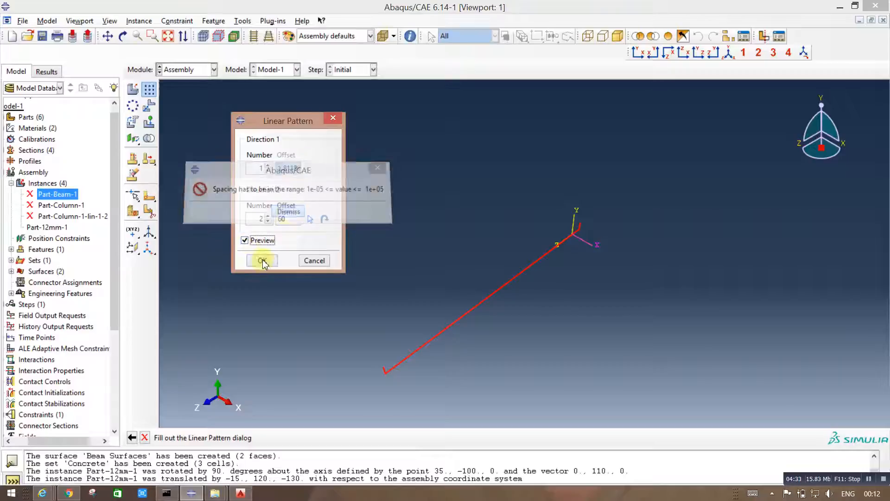
pyautogui.click(262, 261)
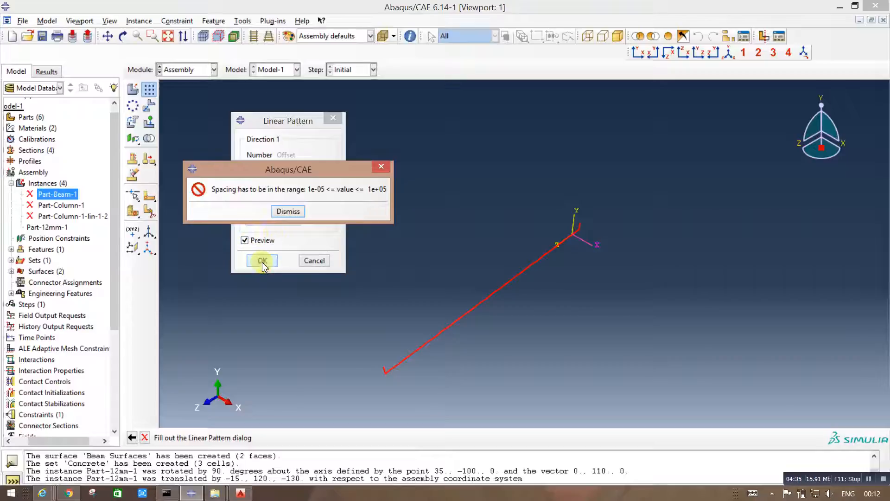
pyautogui.click(285, 211)
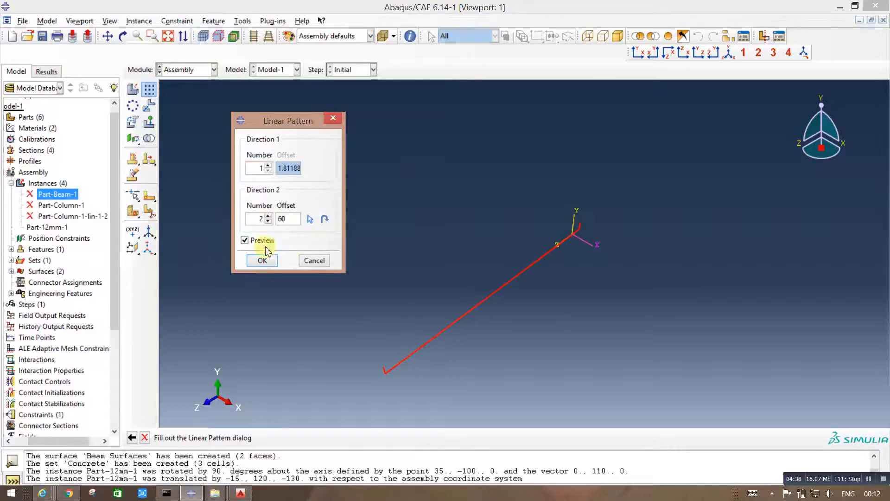
pyautogui.click(312, 260)
pyautogui.click(149, 89)
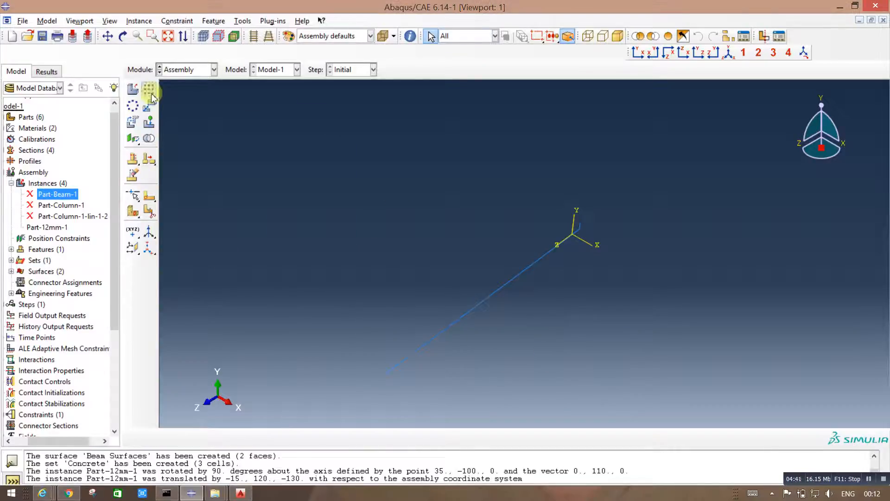
pyautogui.moveTo(266, 135); pyautogui.dragTo(799, 437)
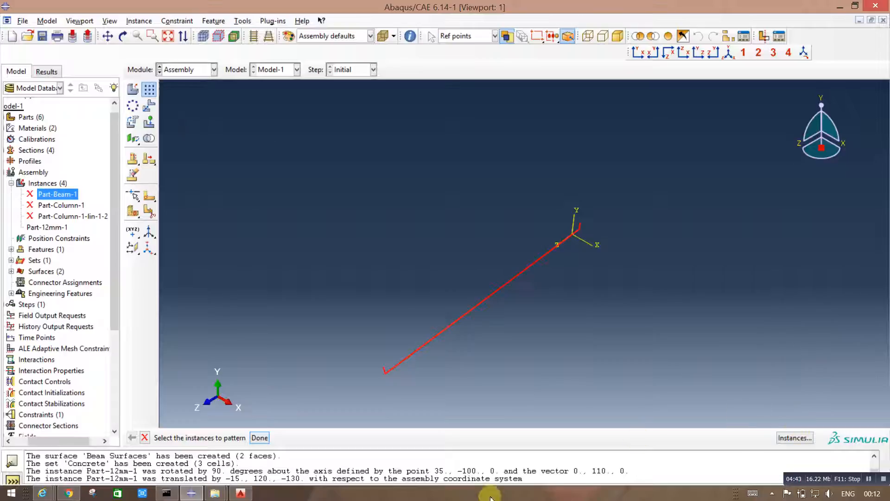
pyautogui.click(259, 437)
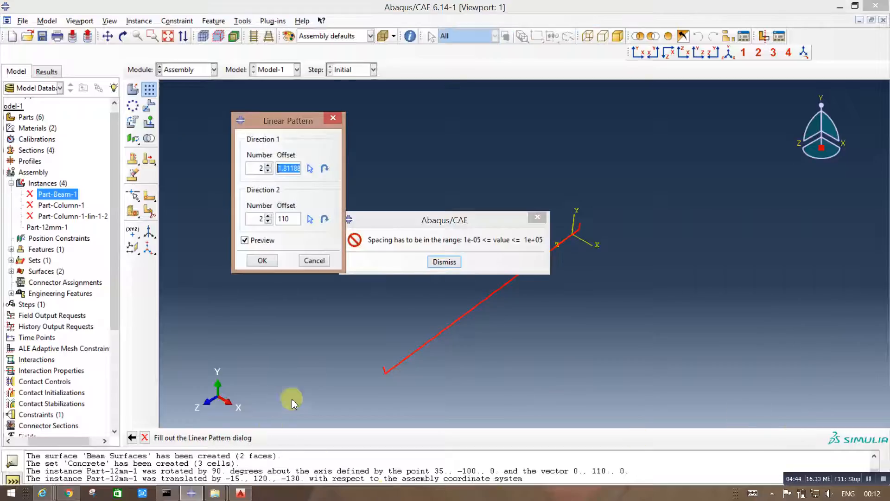
pyautogui.click(445, 262)
pyautogui.click(315, 260)
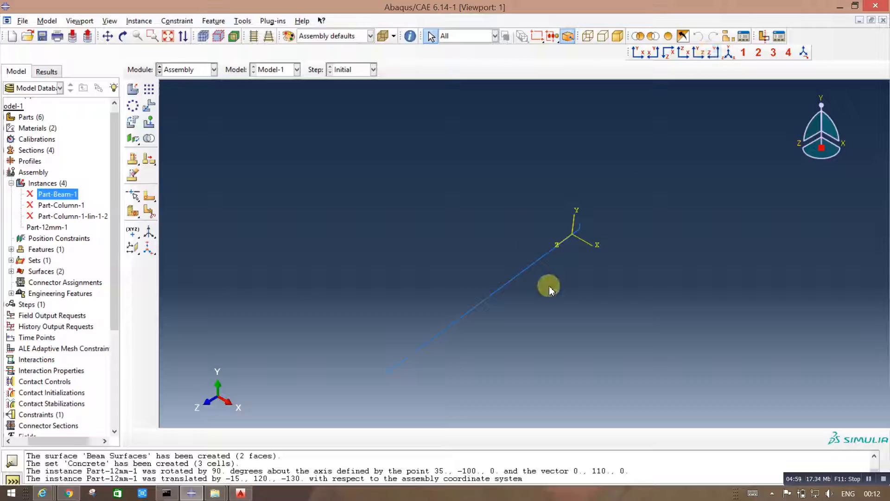
# Step: Linearly pattern the 12 mm bar with 2 instances at an offset of 60 in direction 1 and 1 instance in direction 2
pyautogui.scroll(2, 549, 345)
pyautogui.scroll(-5, 546, 344)
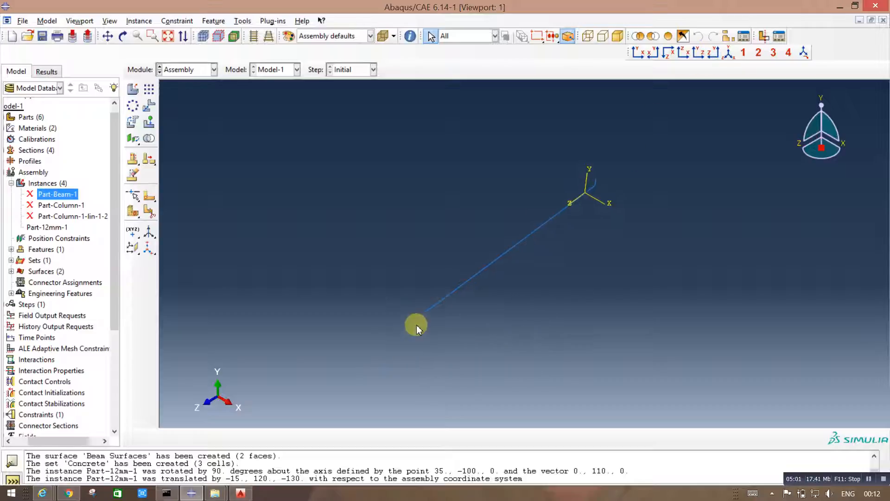
pyautogui.click(149, 91)
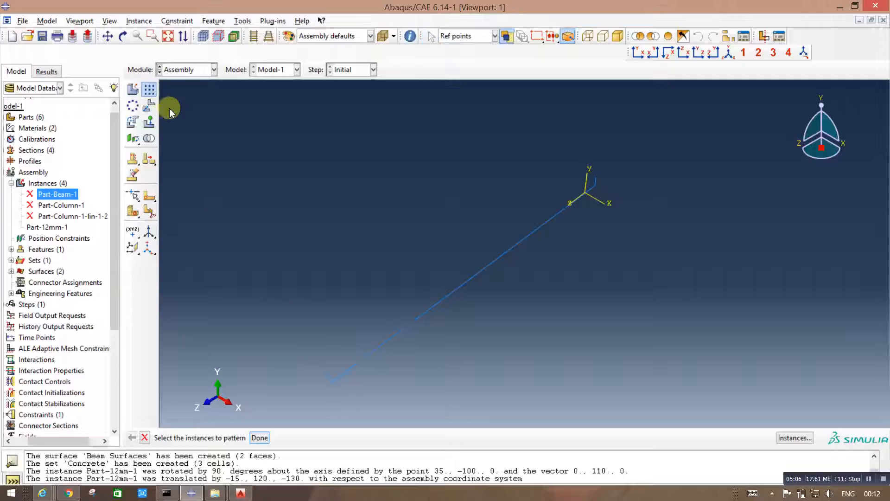
pyautogui.click(442, 302)
pyautogui.click(260, 438)
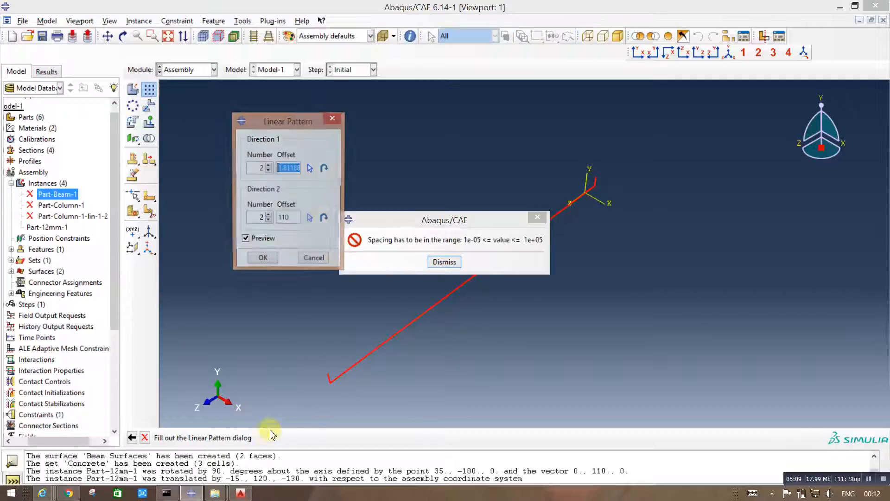
pyautogui.click(443, 263)
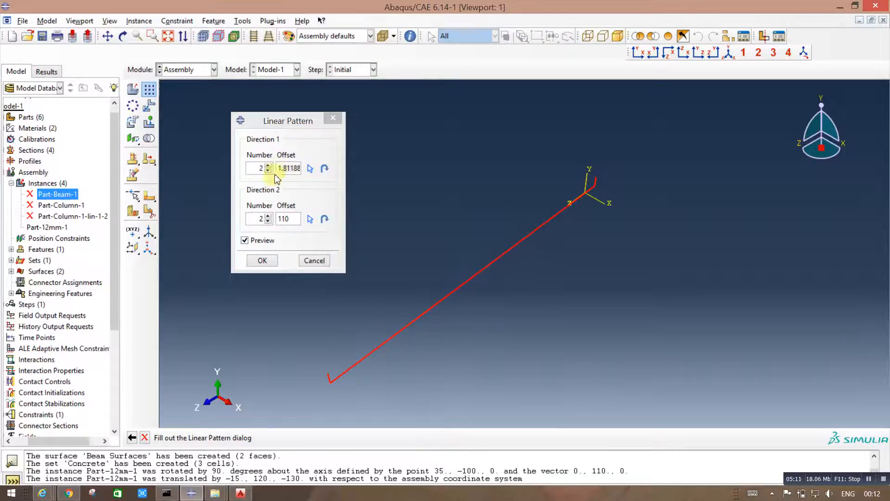
pyautogui.moveTo(279, 168); pyautogui.dragTo(308, 170)
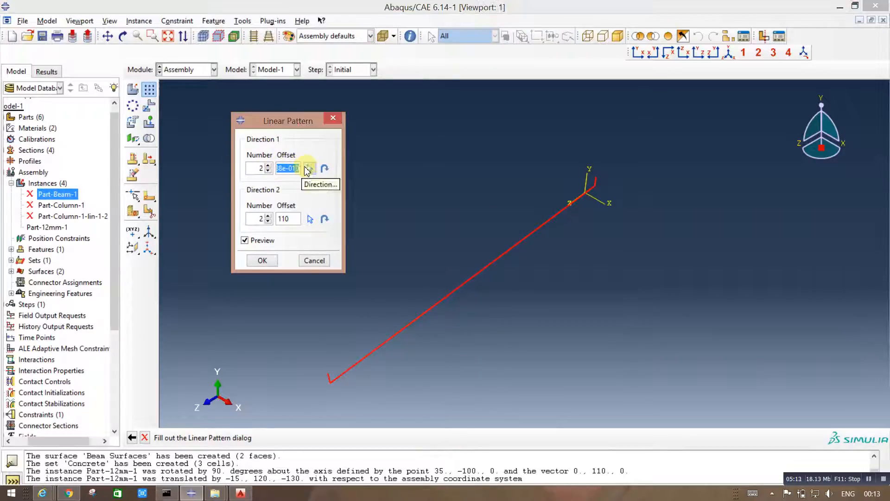
pyautogui.write('60')
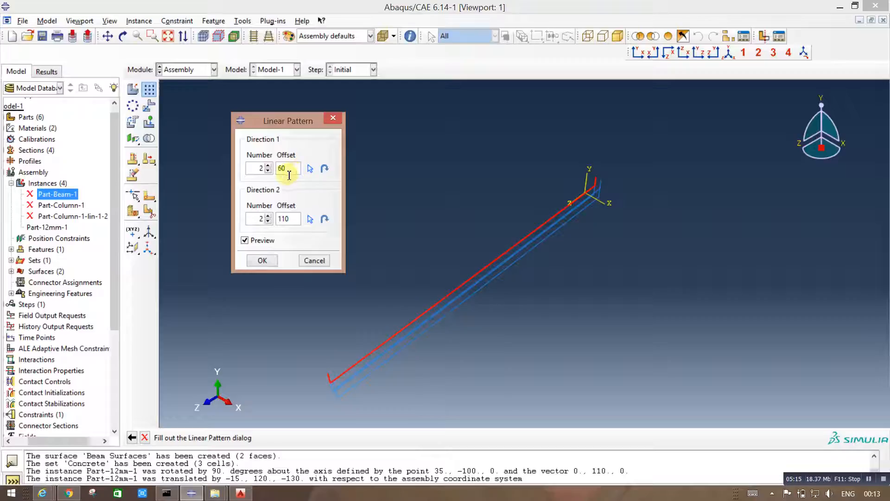
pyautogui.click(268, 221)
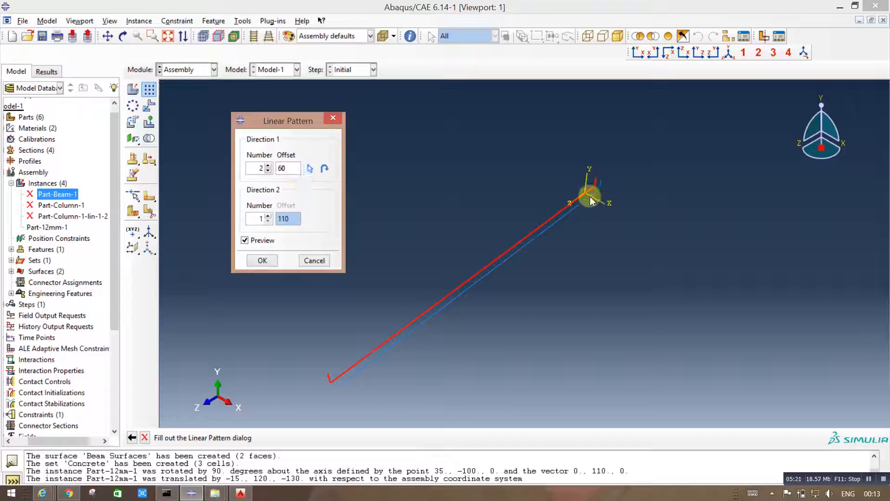
pyautogui.click(271, 261)
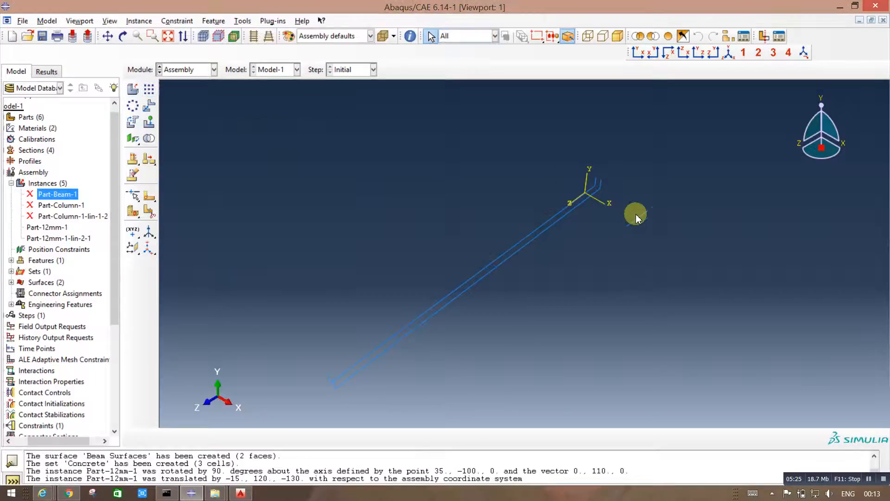
# Step: Examine the spacing and bent ends of the two 12 mm bars near the assembly origin
pyautogui.scroll(3, 594, 194)
pyautogui.scroll(3, 576, 199)
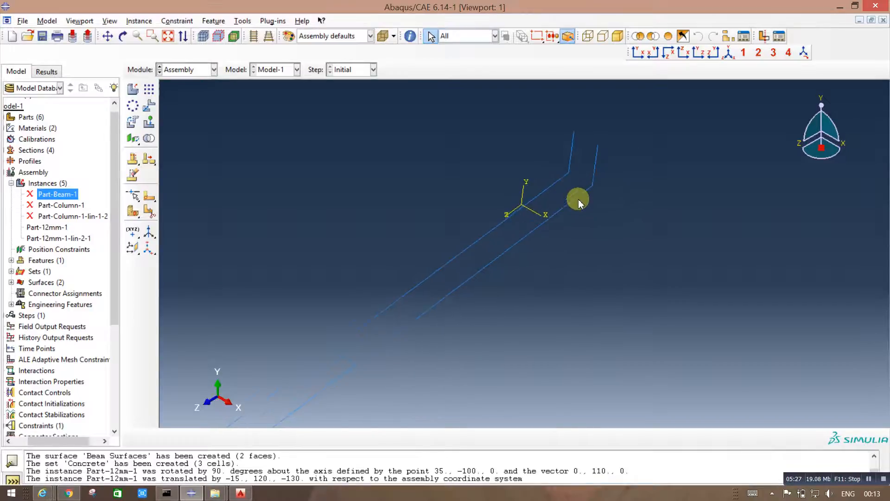
pyautogui.scroll(3, 473, 200)
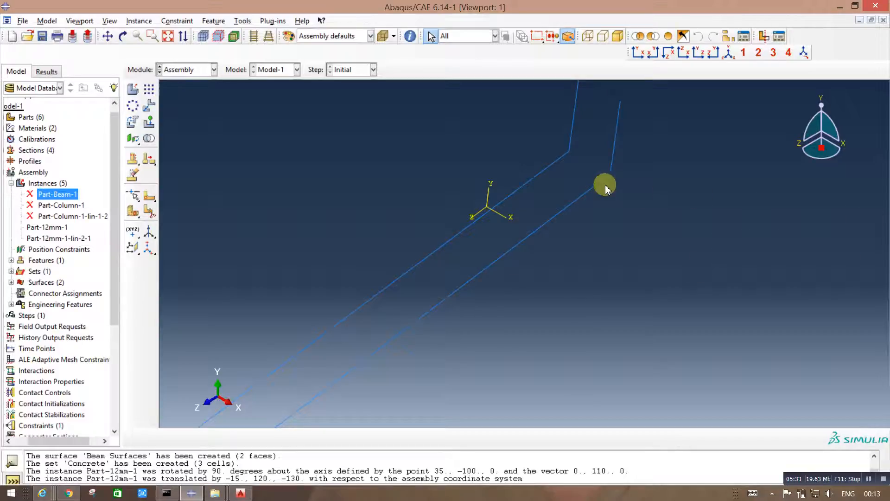
pyautogui.scroll(1, 568, 218)
pyautogui.scroll(-6, 626, 200)
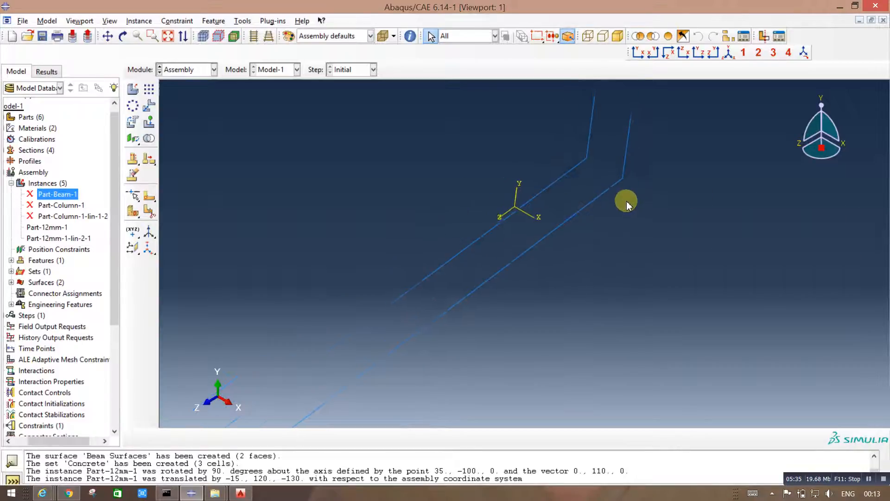
pyautogui.scroll(-2, 645, 200)
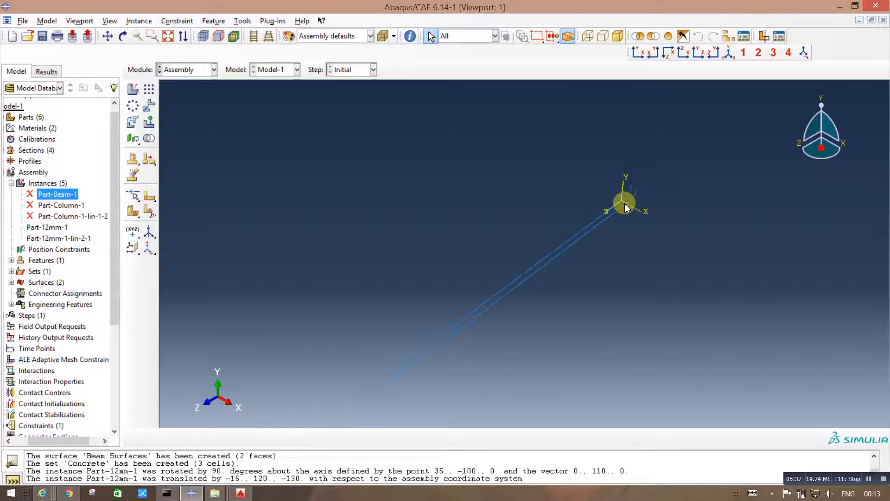
pyautogui.click(580, 236)
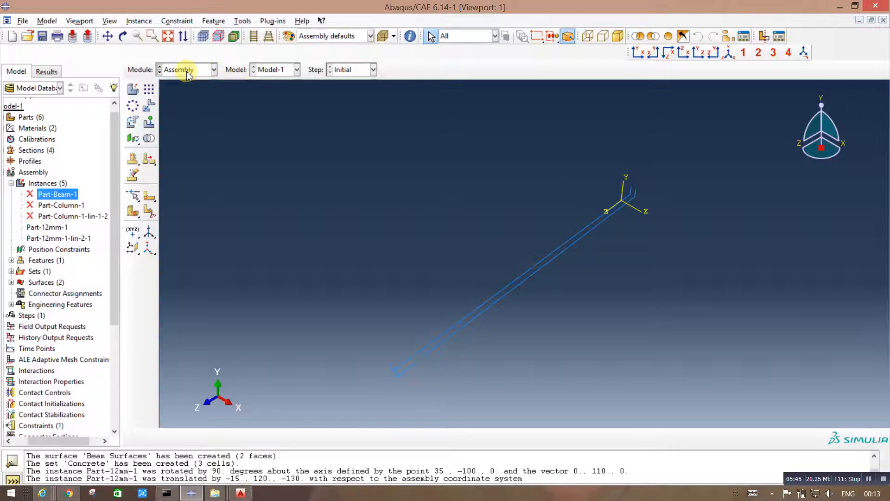
# Step: Create a dependent instance of Part-8mm, auto-offset from the other instances
pyautogui.click(134, 88)
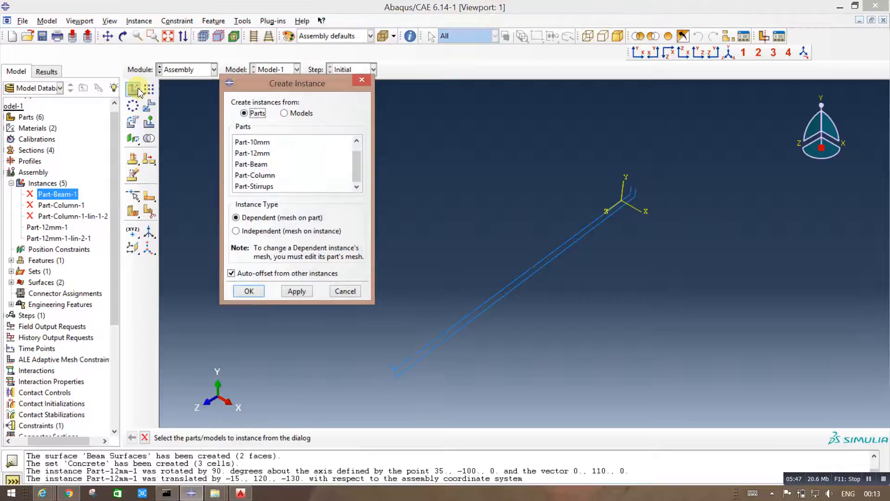
pyautogui.scroll(1, 356, 165)
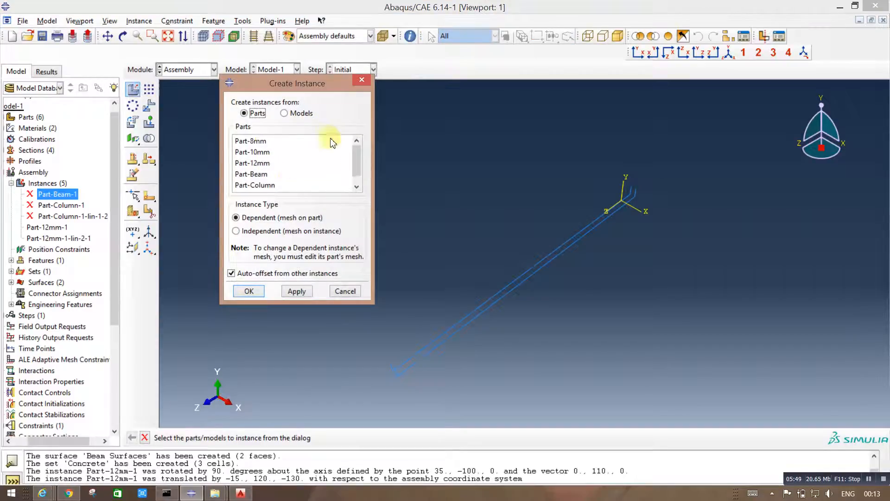
pyautogui.click(254, 140)
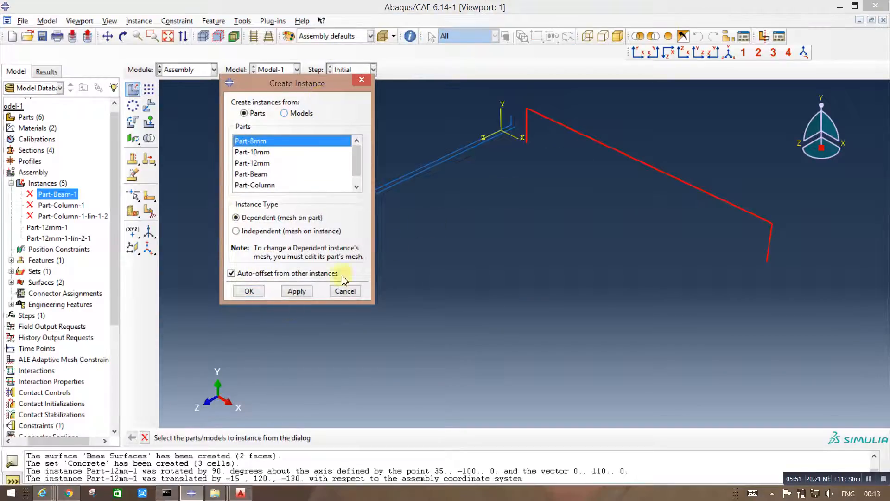
pyautogui.click(250, 291)
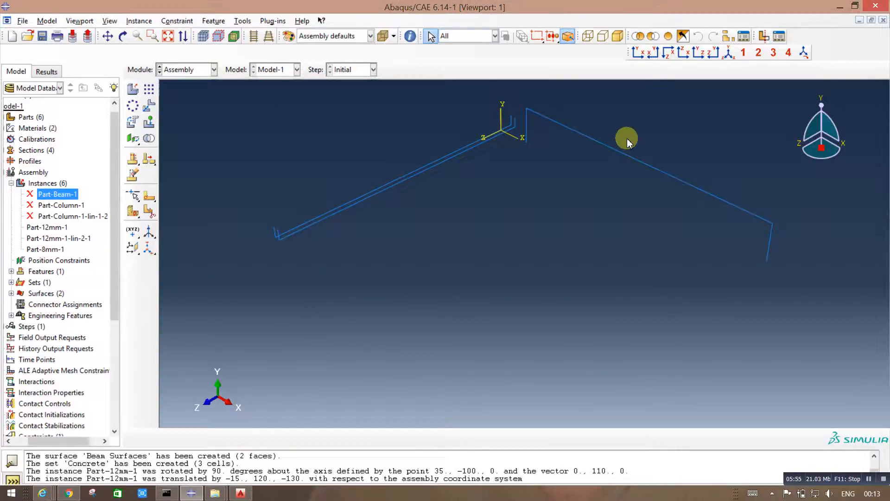
# Step: Rotate the 8 mm bar 90 degrees about its vertical leg near the origin, from upper corner to lower end, and accept the position
pyautogui.click(134, 121)
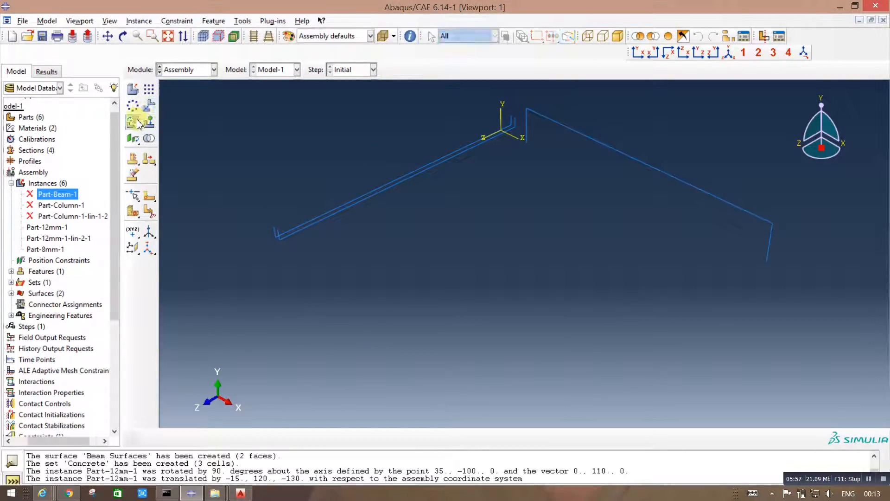
pyautogui.moveTo(676, 214); pyautogui.dragTo(653, 242)
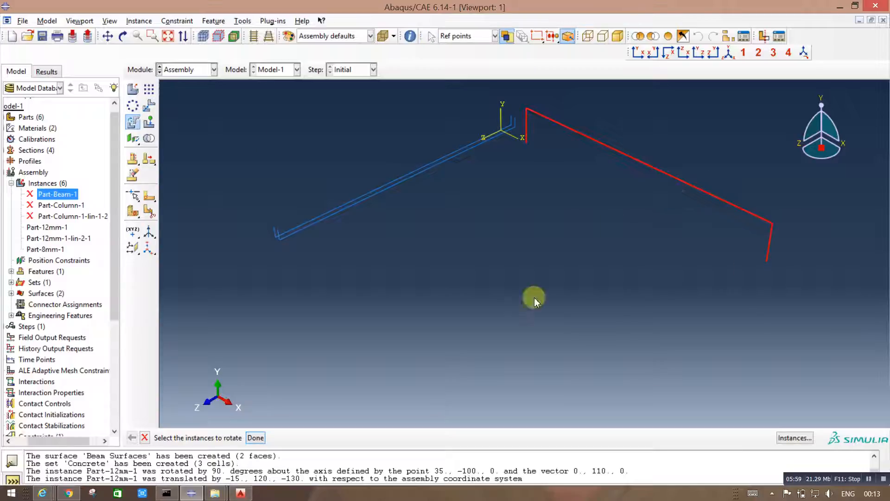
pyautogui.click(255, 439)
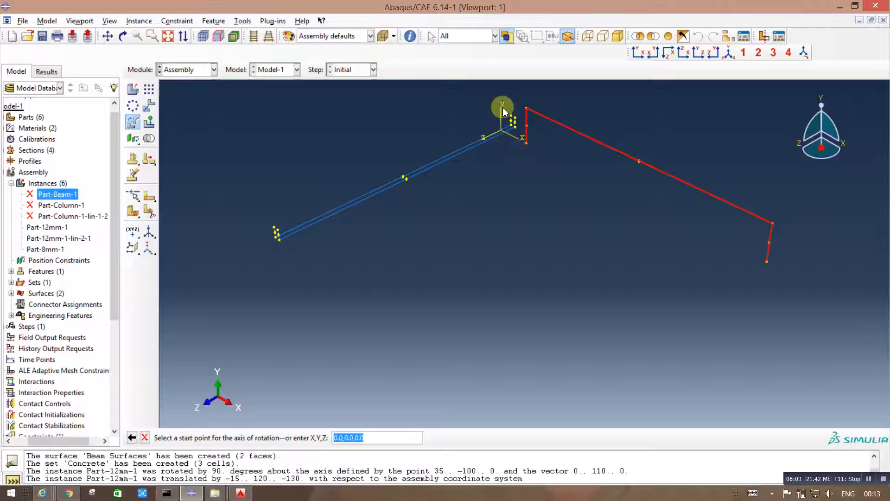
pyautogui.click(527, 109)
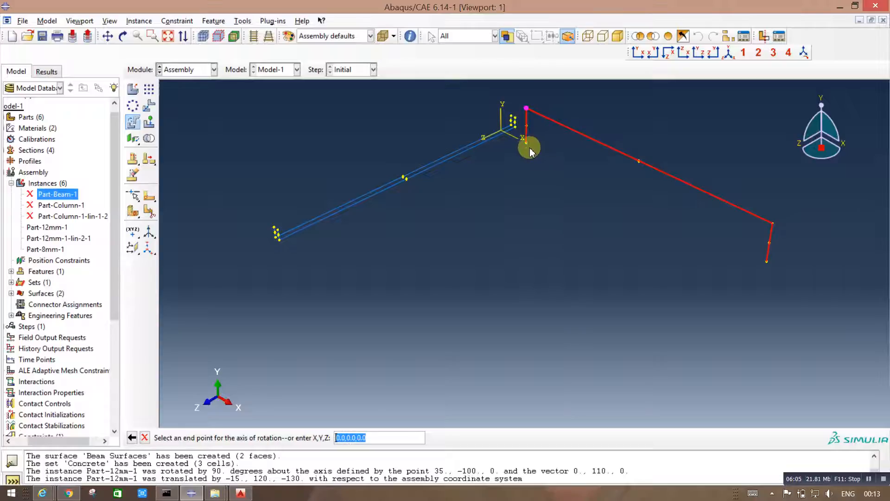
pyautogui.click(528, 144)
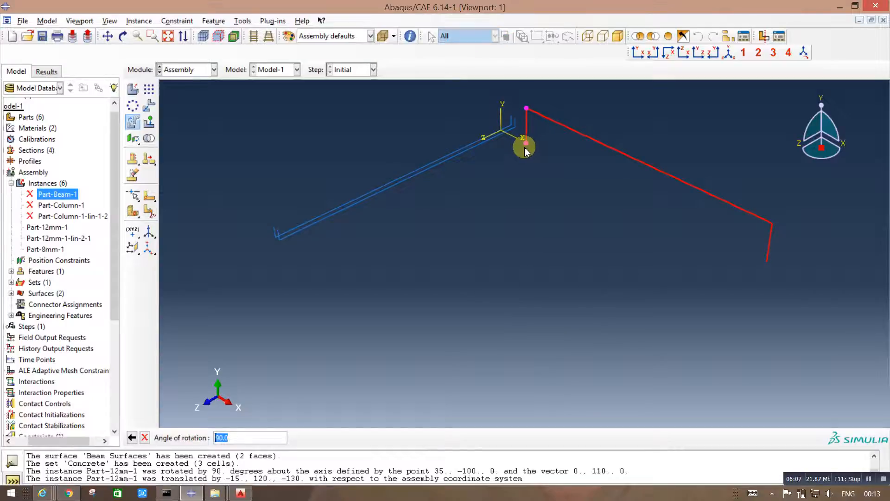
pyautogui.press('Return')
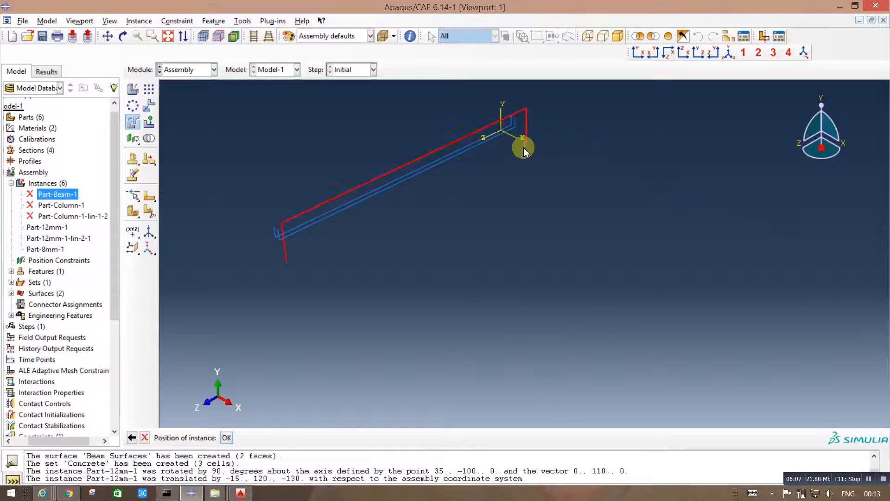
pyautogui.click(223, 438)
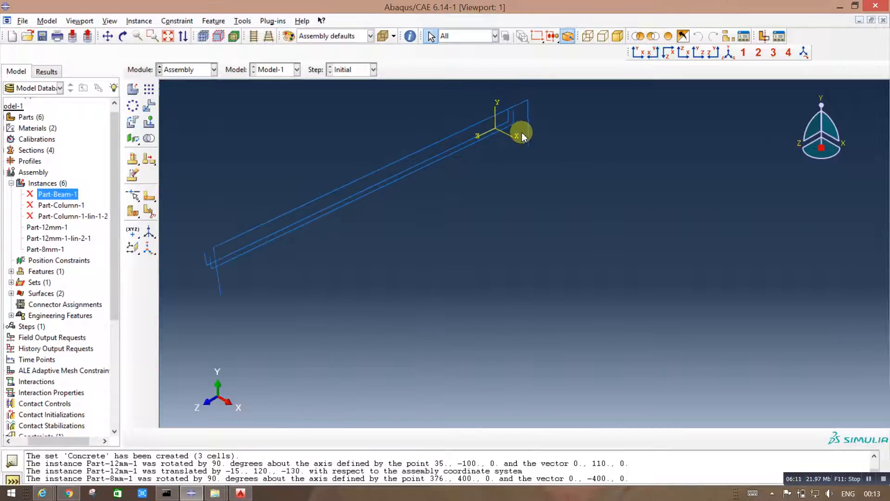
# Step: Examine where the 8 mm bar's corner lies relative to the upturned ends of the 12 mm bars
pyautogui.scroll(3, 523, 137)
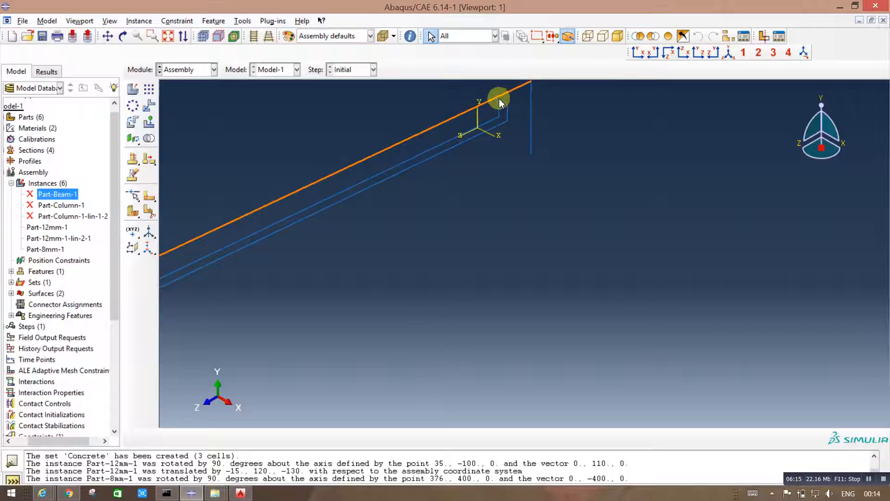
pyautogui.scroll(3, 490, 144)
pyautogui.scroll(-3, 544, 271)
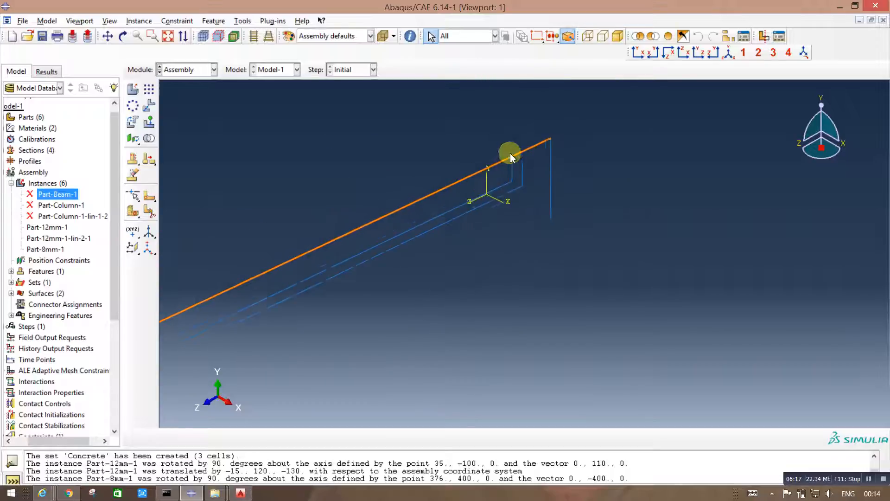
pyautogui.scroll(3, 514, 156)
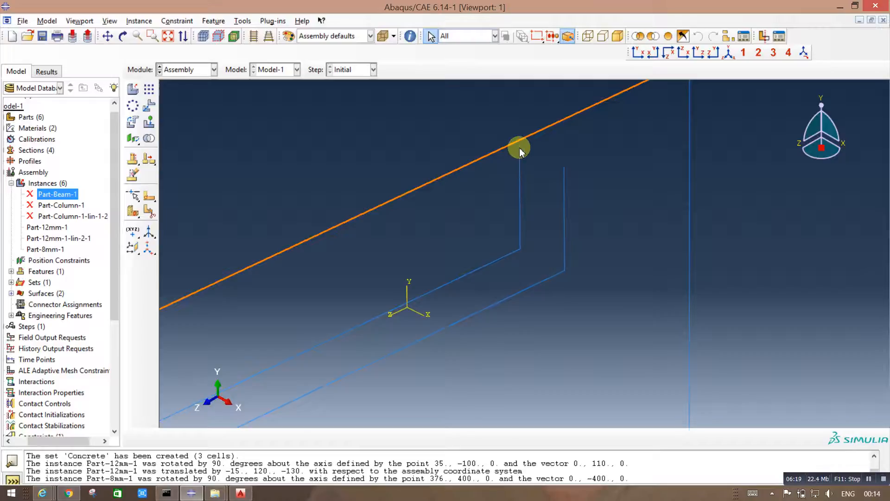
pyautogui.scroll(-2, 520, 149)
pyautogui.scroll(-3, 612, 224)
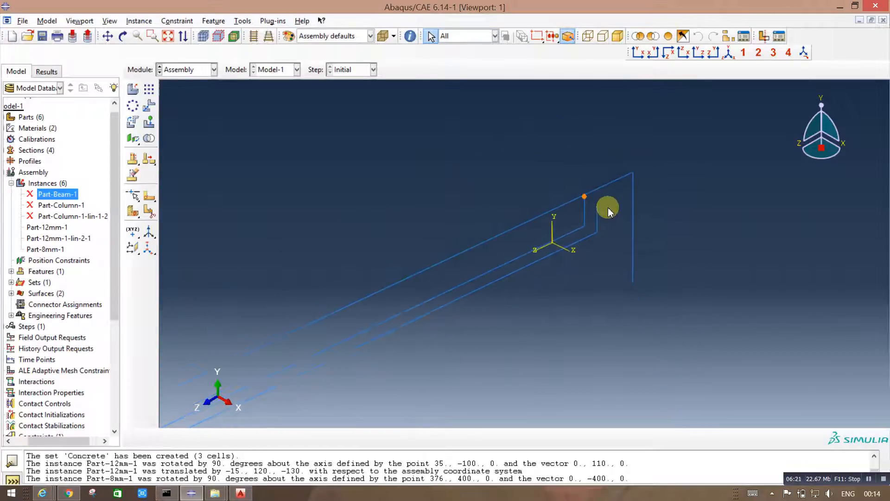
pyautogui.scroll(-2, 609, 211)
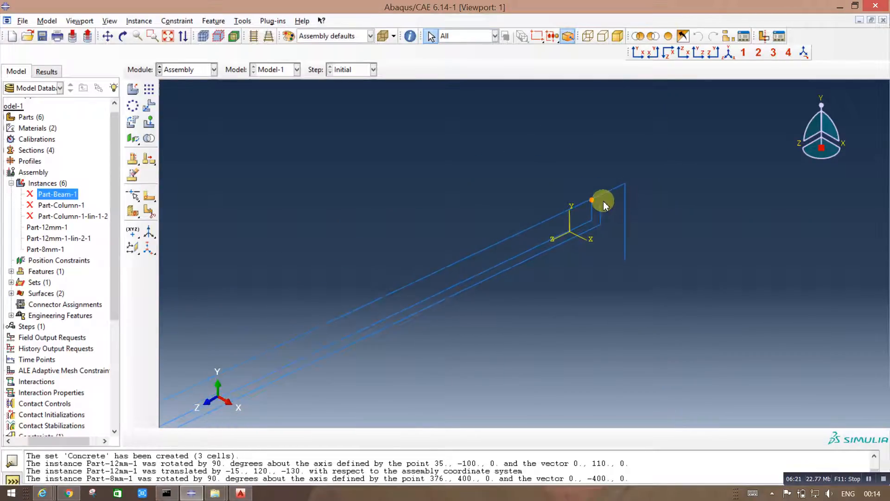
# Step: Translate the 8 mm bar from its upper corner near the origin to the top of the inner 12 mm bar's upturned end
pyautogui.click(149, 105)
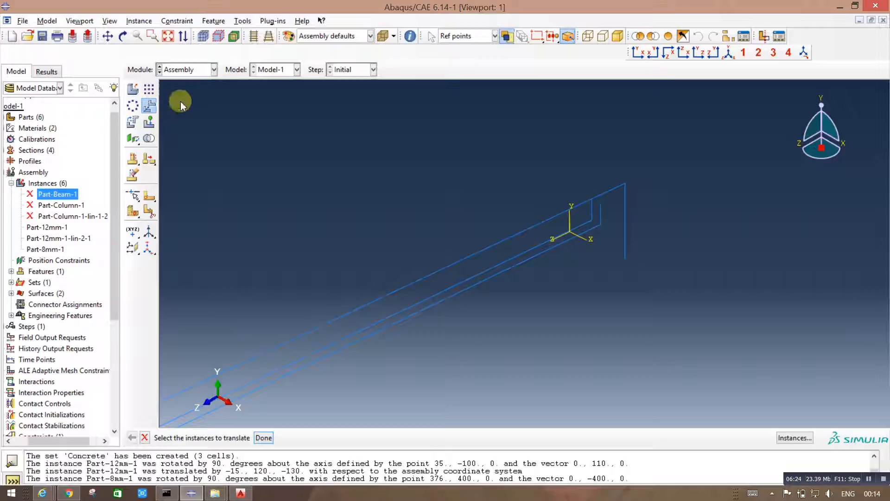
pyautogui.click(612, 190)
pyautogui.click(263, 437)
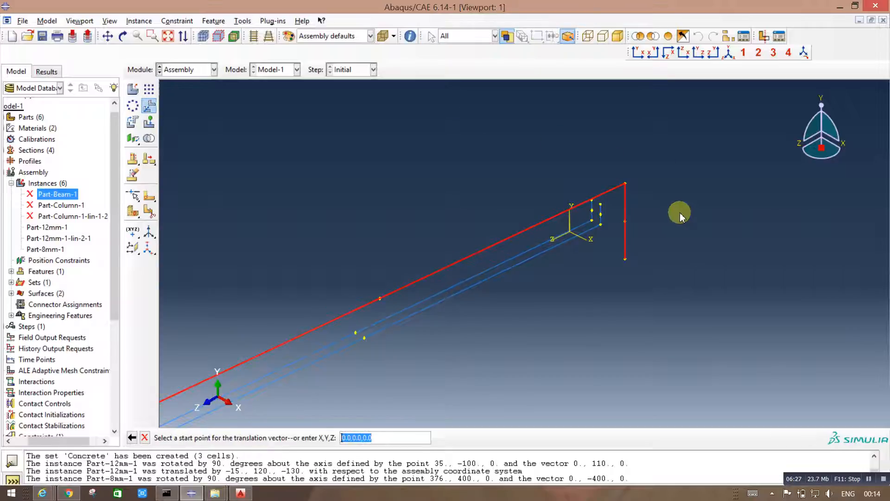
pyautogui.click(626, 184)
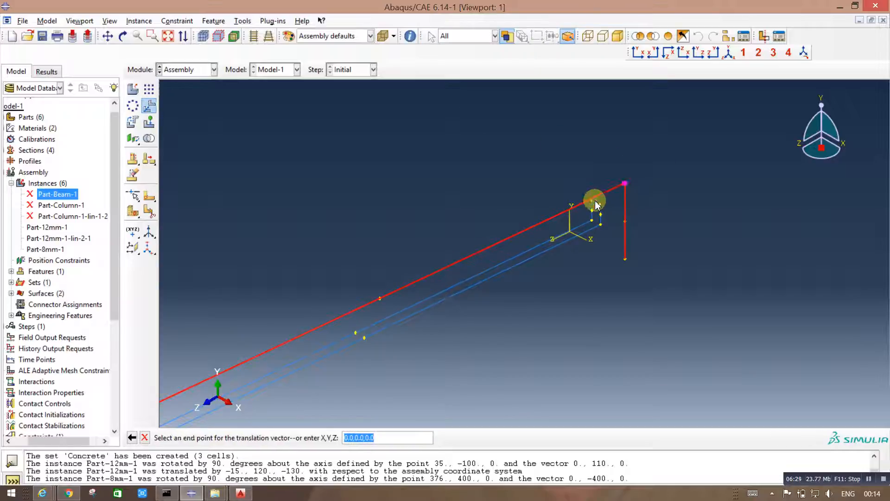
pyautogui.scroll(5, 596, 204)
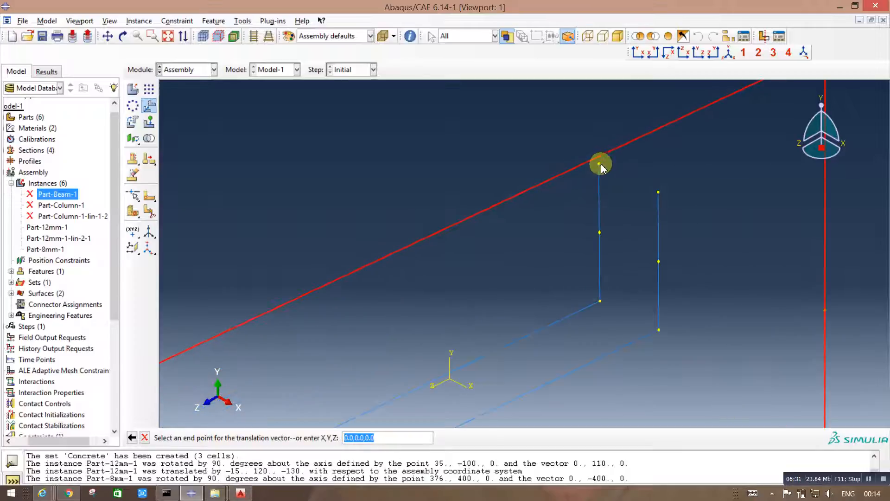
pyautogui.click(599, 165)
pyautogui.scroll(3, 614, 153)
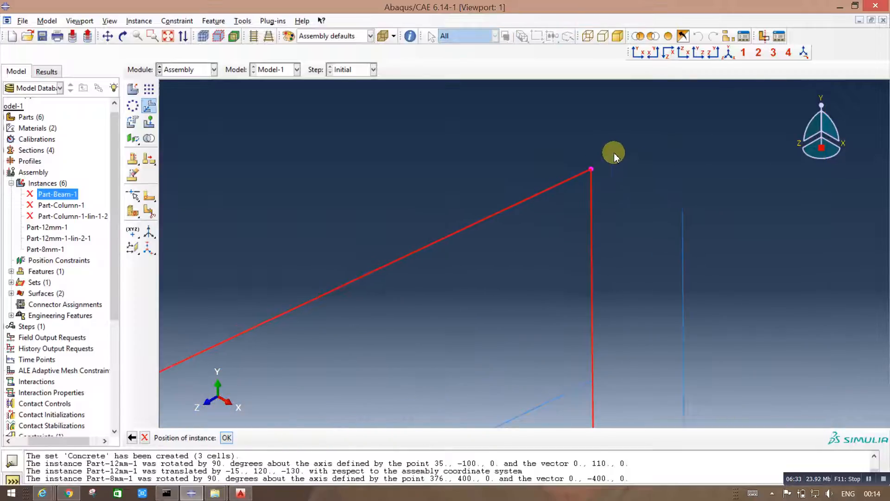
pyautogui.scroll(-5, 690, 173)
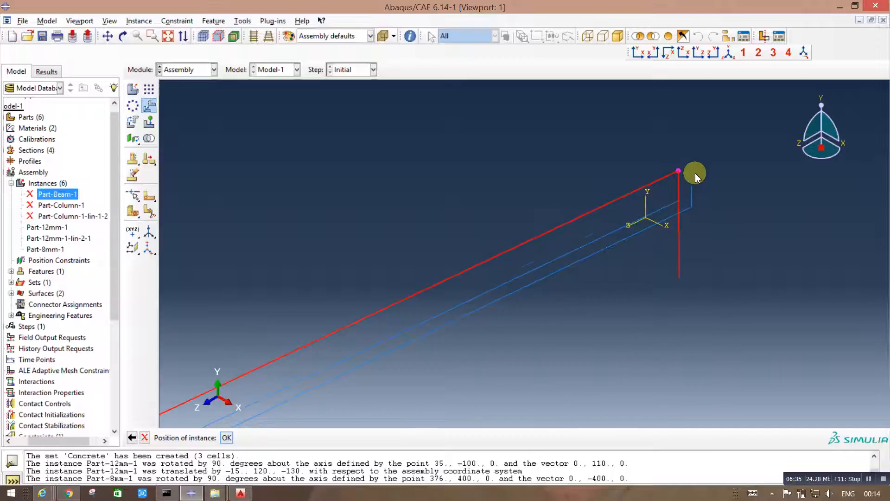
pyautogui.scroll(1, 435, 269)
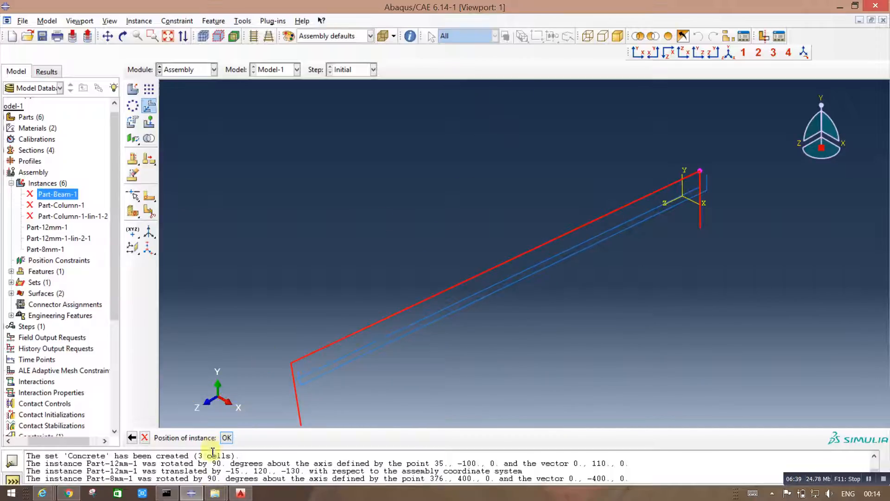
pyautogui.click(227, 438)
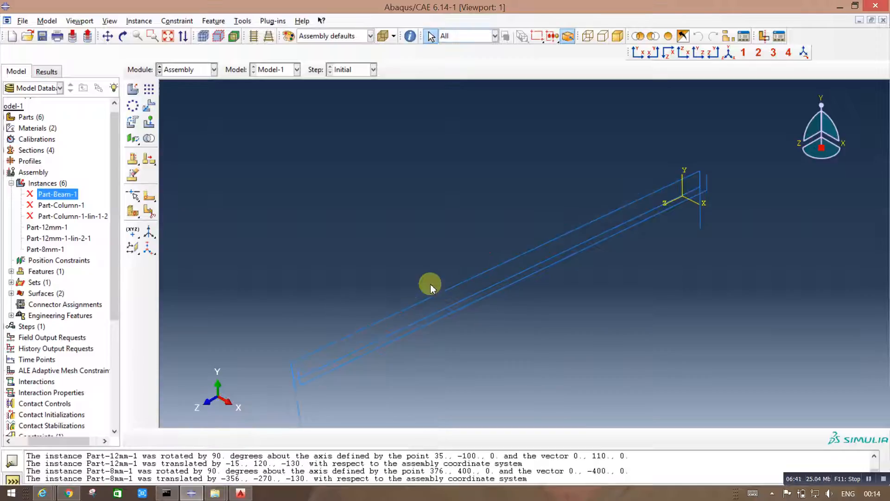
# Step: Linearly pattern the 8 mm bar with 2 copies offset 60 in direction 1 and a single row in direction 2
pyautogui.click(181, 70)
pyautogui.click(180, 70)
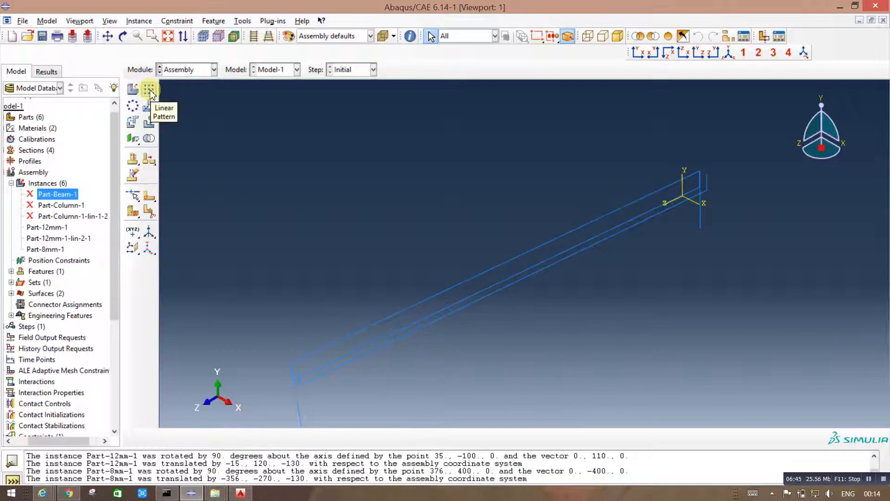
pyautogui.click(150, 91)
pyautogui.click(299, 408)
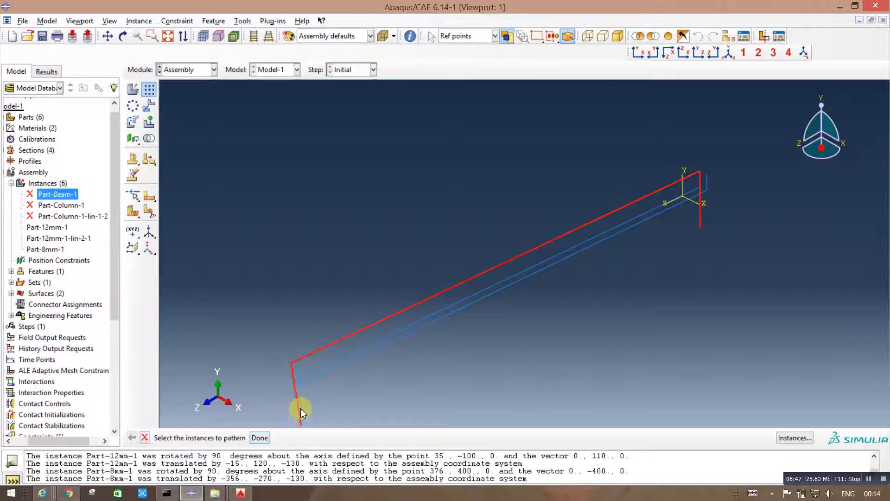
pyautogui.click(264, 439)
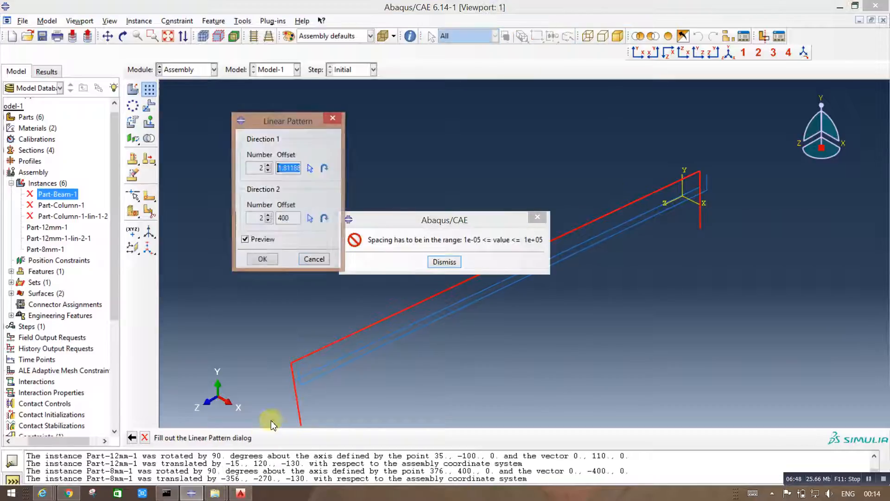
pyautogui.click(441, 260)
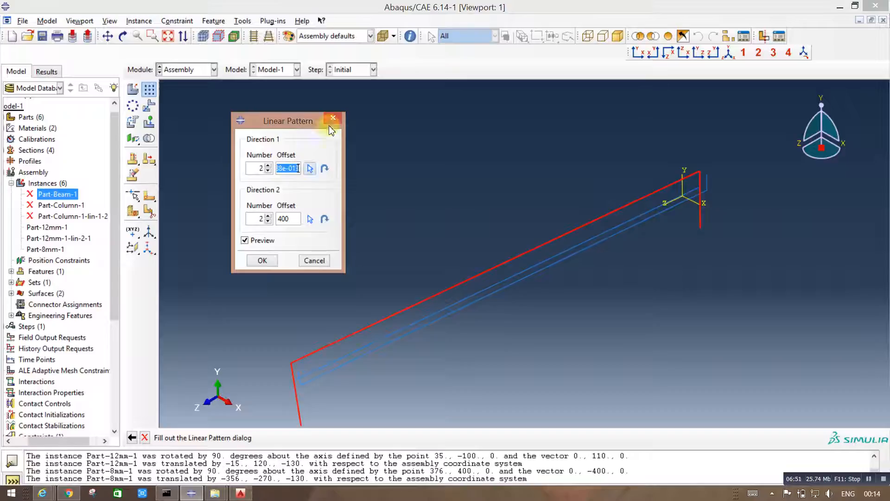
pyautogui.write('60')
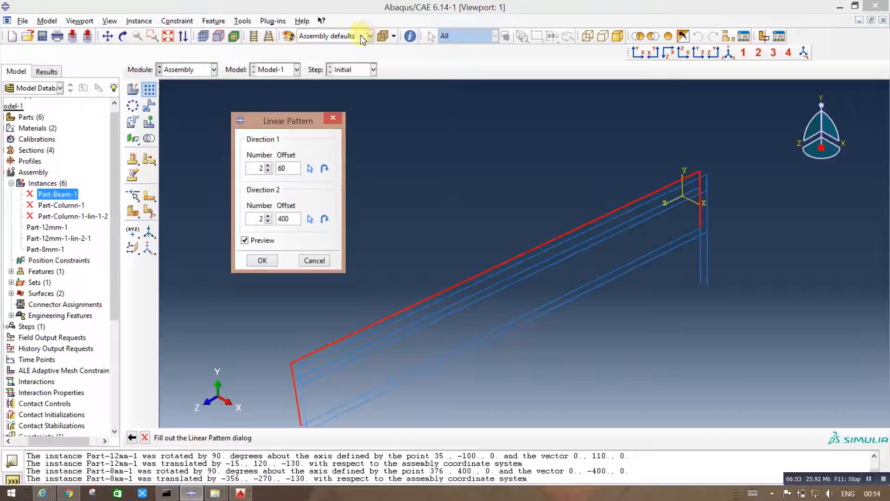
pyautogui.click(268, 222)
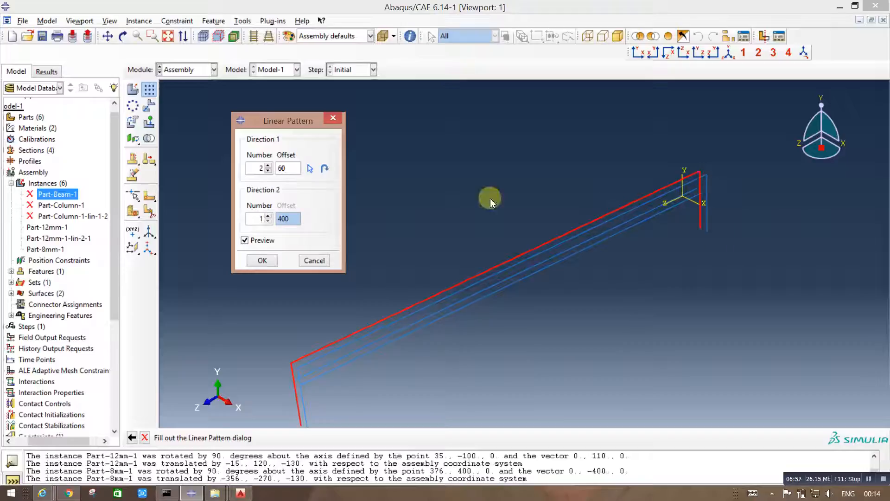
pyautogui.click(265, 262)
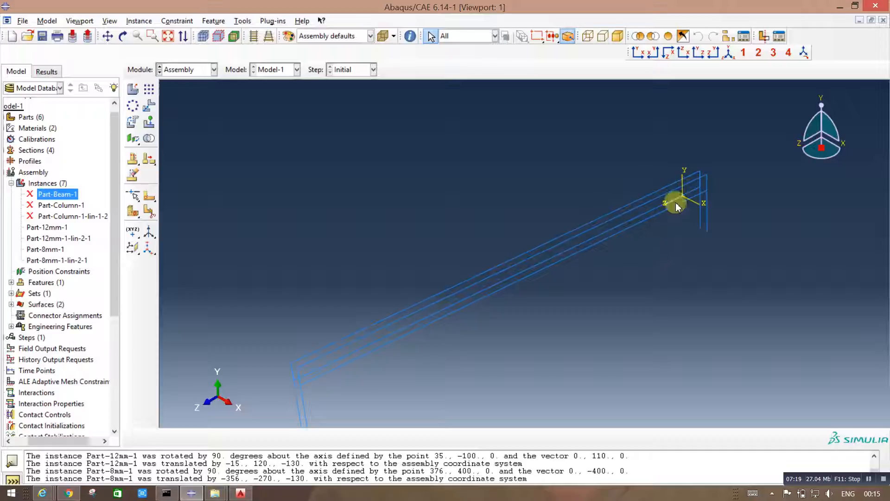
# Step: Create a dependent instance of Part-Stirrups, auto-offset from the other instances
pyautogui.scroll(-1, 724, 183)
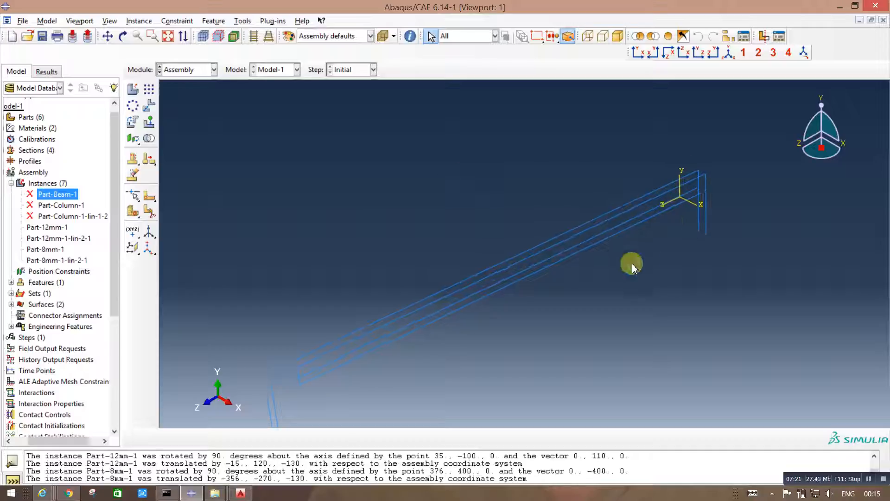
pyautogui.scroll(2, 508, 183)
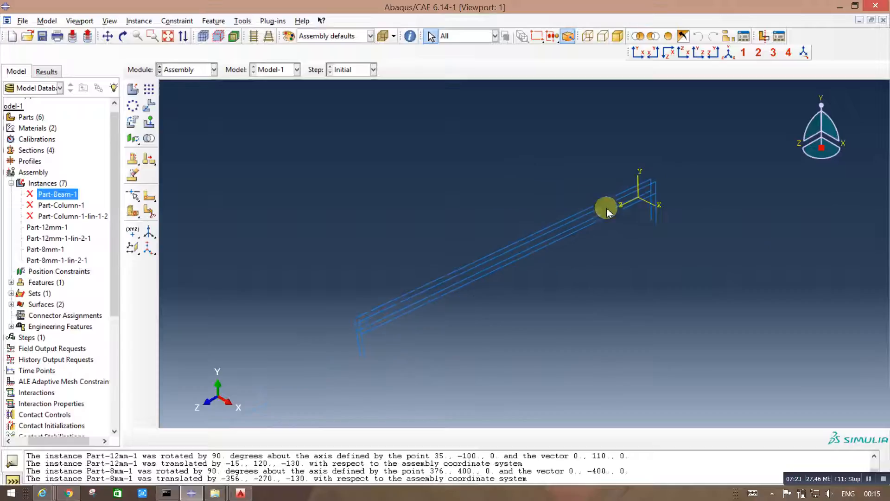
pyautogui.scroll(-1, 422, 324)
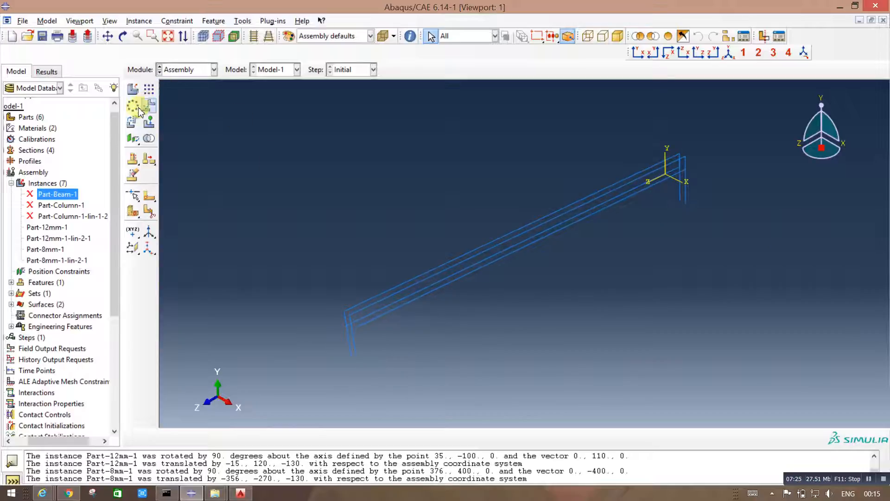
pyautogui.click(133, 89)
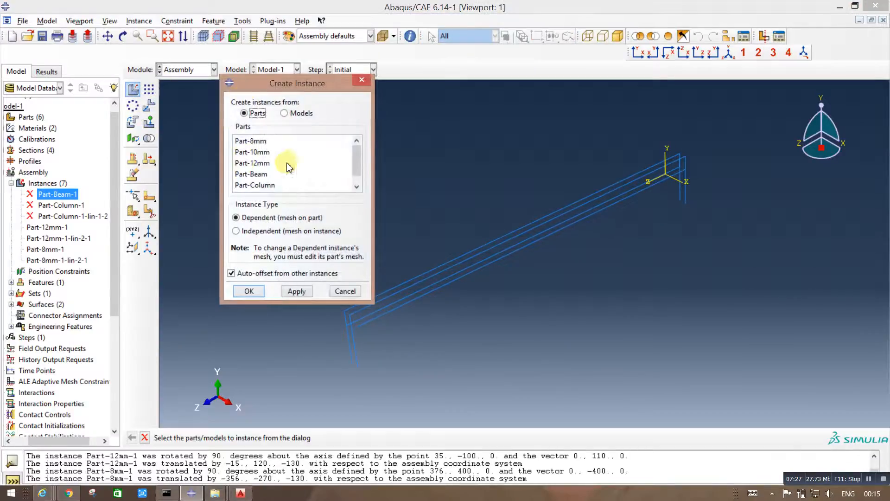
pyautogui.click(266, 186)
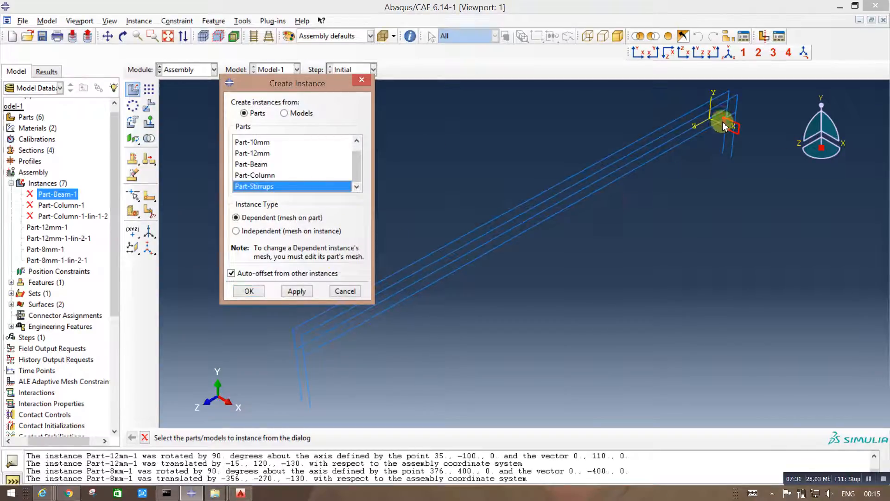
pyautogui.click(249, 291)
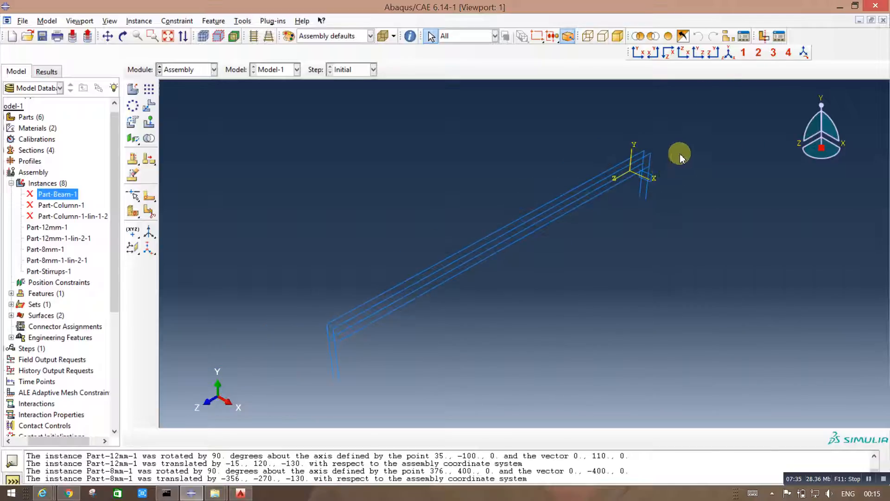
# Step: Rotate the stirrup 90 degrees about the outer 12 mm bar's long leg, from its corner near the origin to its midpoint, and accept the position
pyautogui.scroll(5, 626, 193)
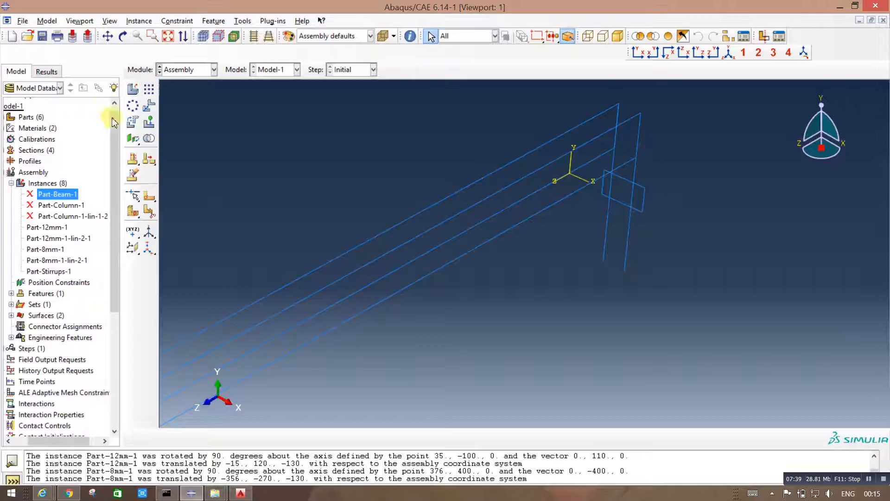
pyautogui.click(132, 122)
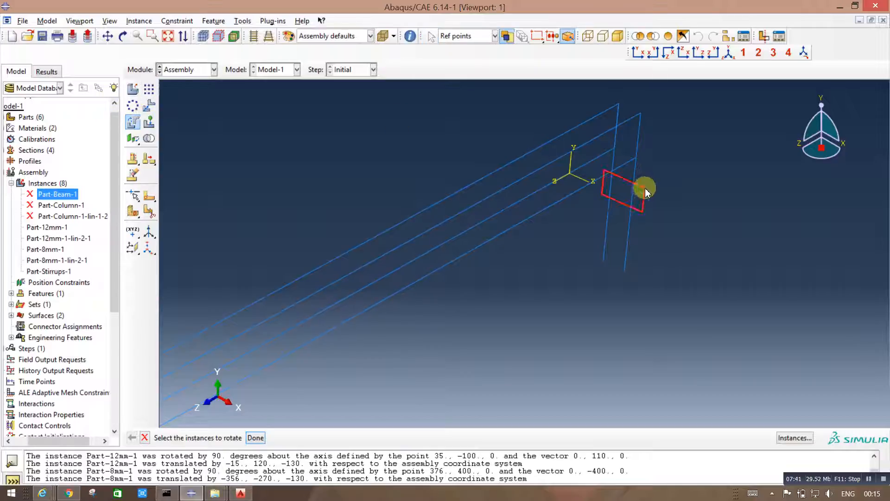
pyautogui.click(255, 438)
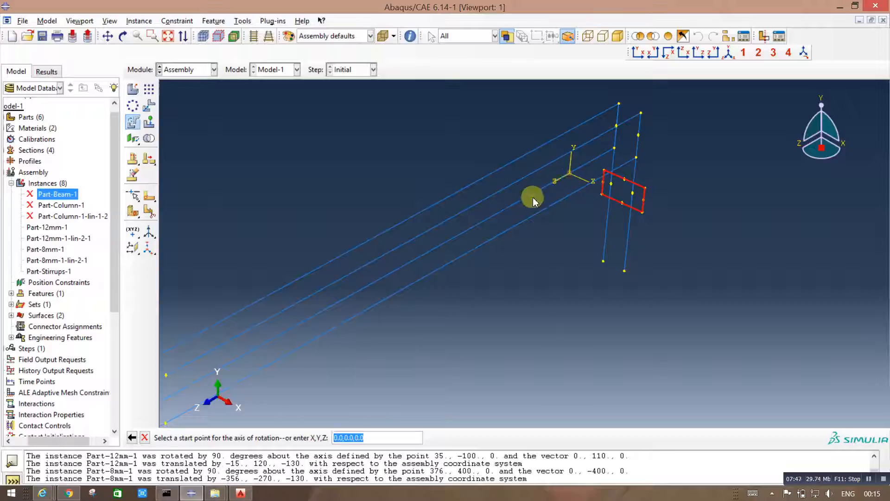
pyautogui.click(636, 158)
pyautogui.scroll(-2, 640, 163)
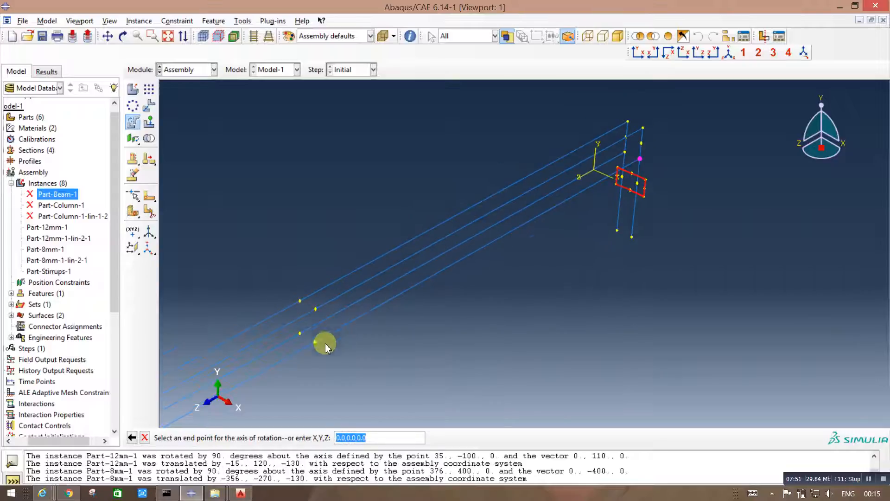
pyautogui.click(319, 343)
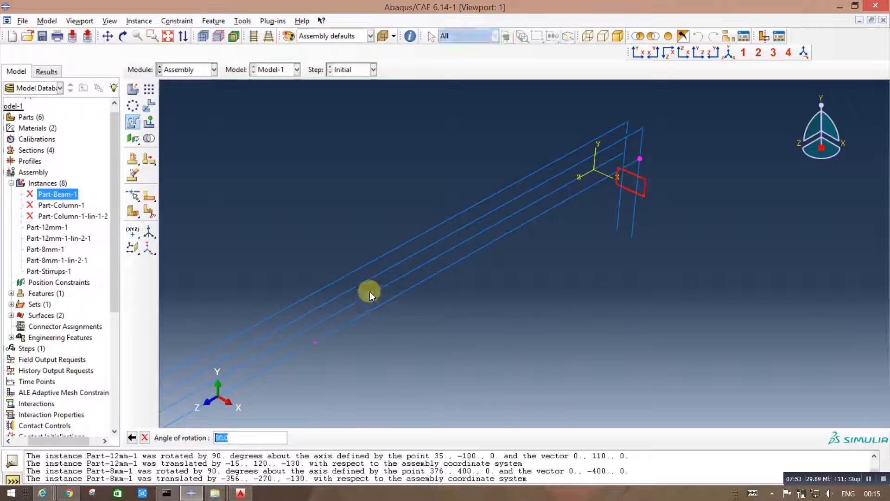
pyautogui.press('Return')
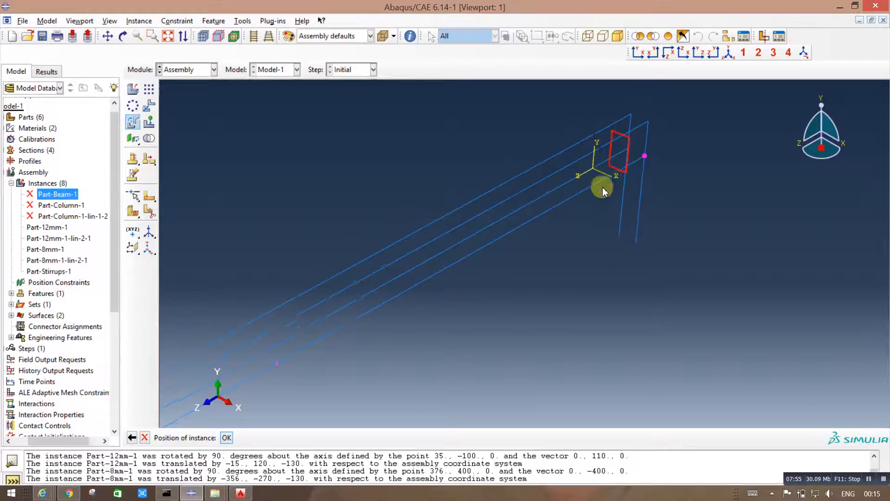
pyautogui.scroll(6, 638, 141)
pyautogui.scroll(-3, 631, 151)
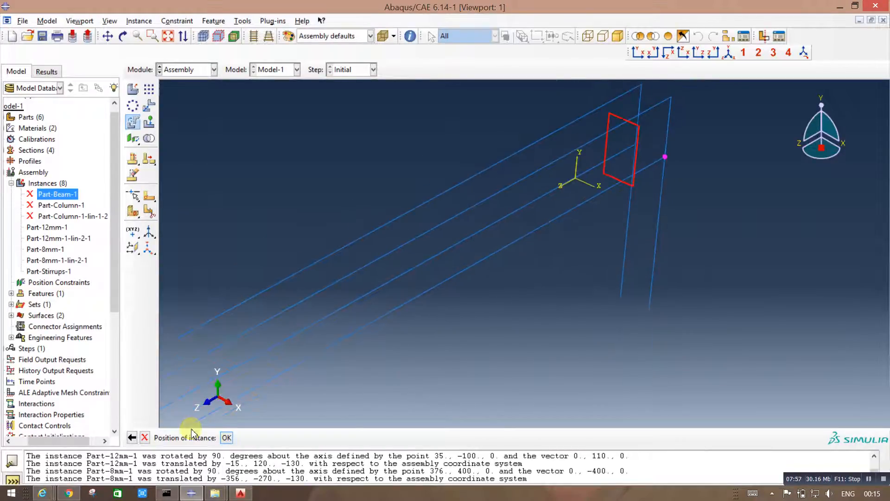
pyautogui.click(227, 437)
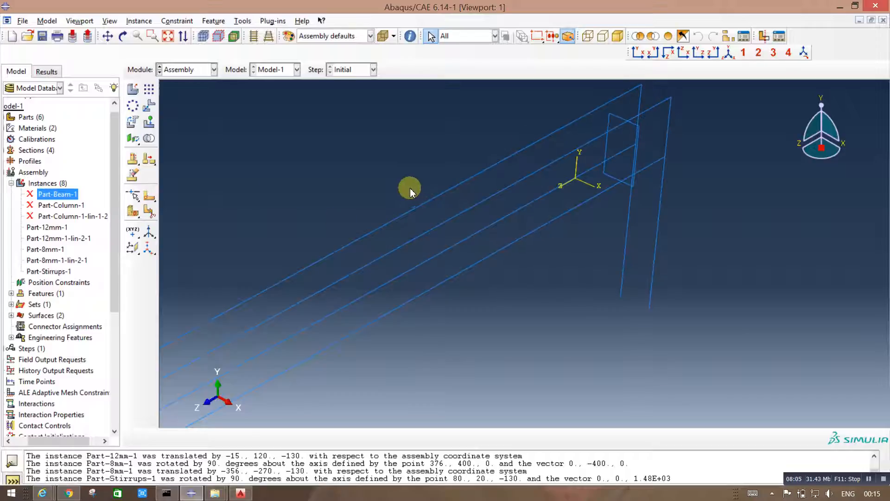
pyautogui.click(148, 105)
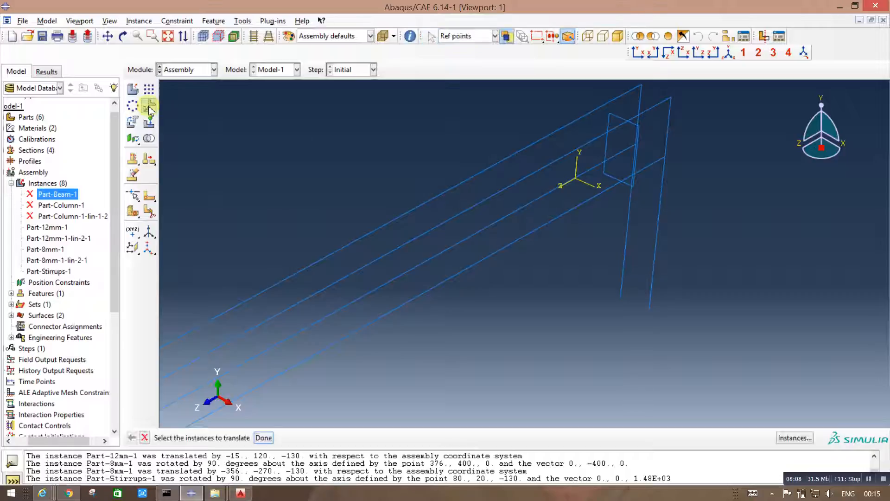
pyautogui.click(636, 153)
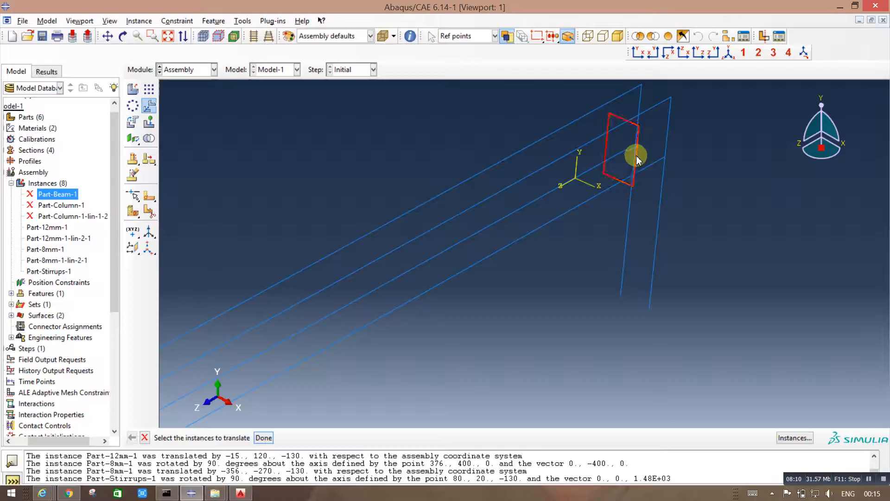
pyautogui.click(263, 437)
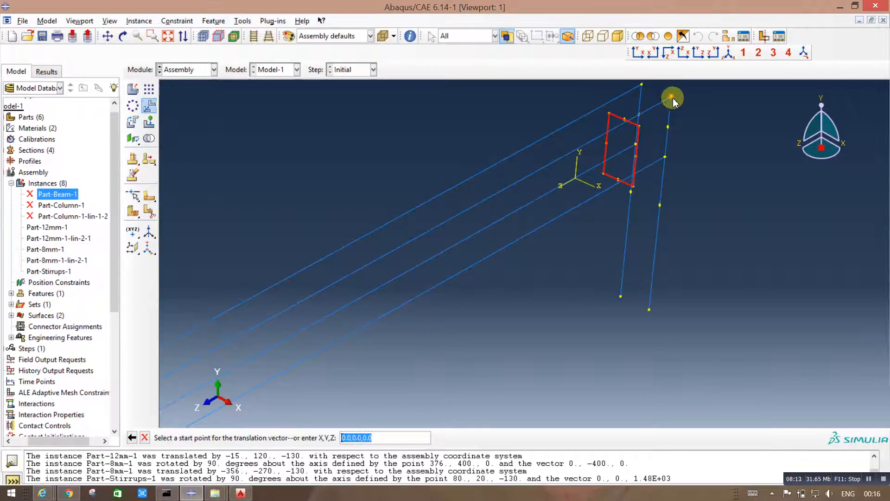
pyautogui.click(672, 97)
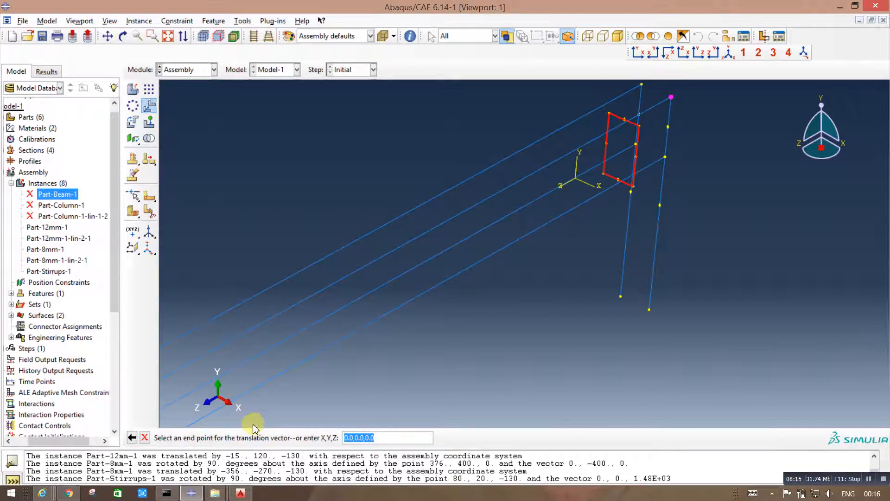
pyautogui.click(145, 437)
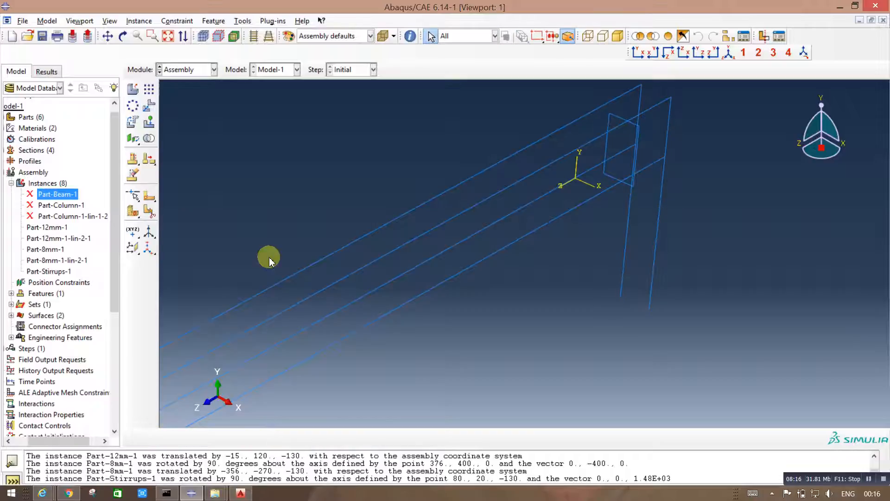
# Step: Translate the stirrup from its upper outer corner to the outer 8 mm bar's upper corner near the origin and accept the position
pyautogui.click(149, 104)
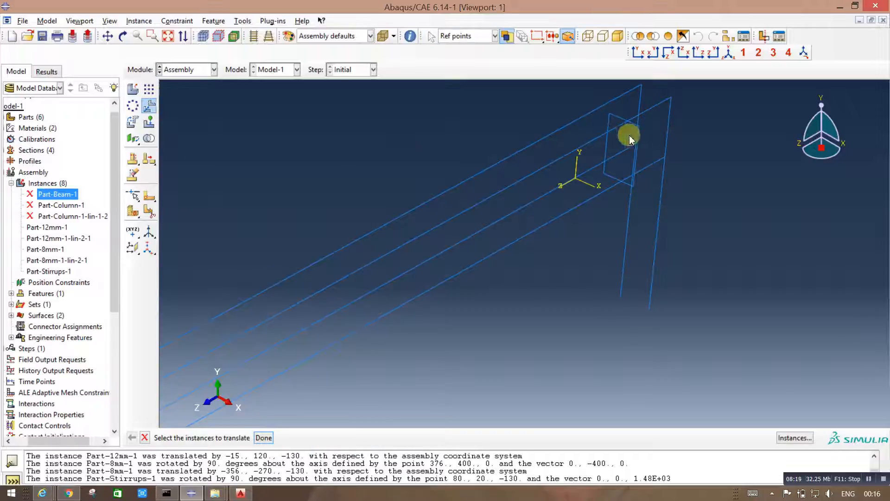
pyautogui.click(616, 120)
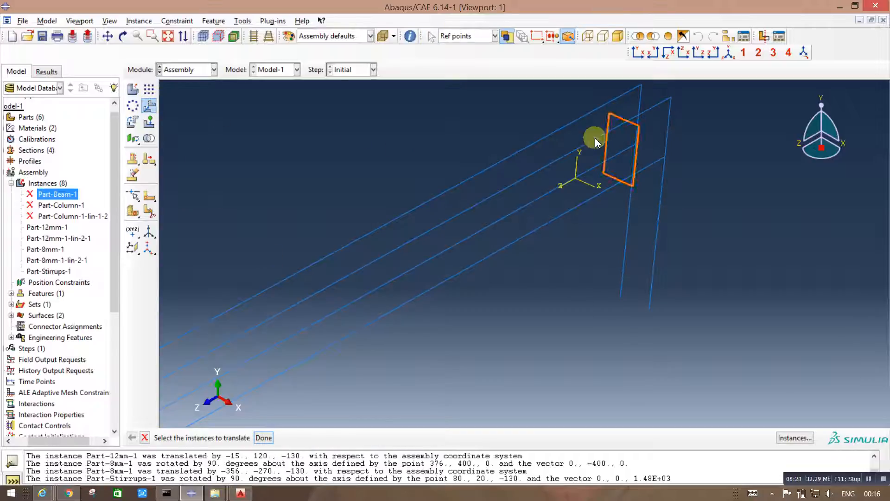
pyautogui.click(263, 438)
pyautogui.click(640, 125)
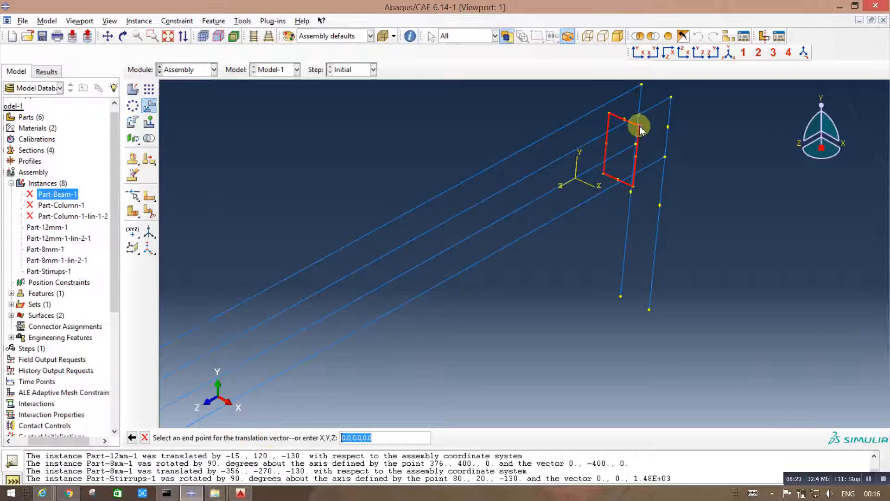
pyautogui.click(671, 97)
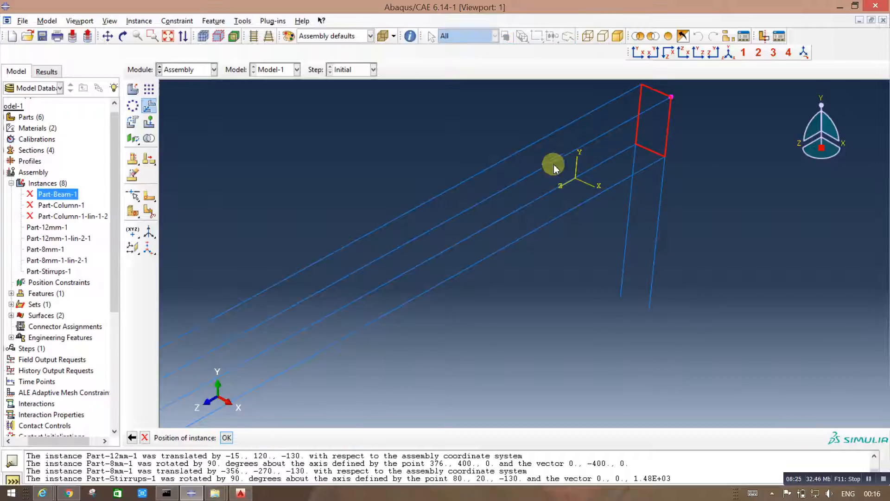
pyautogui.click(228, 438)
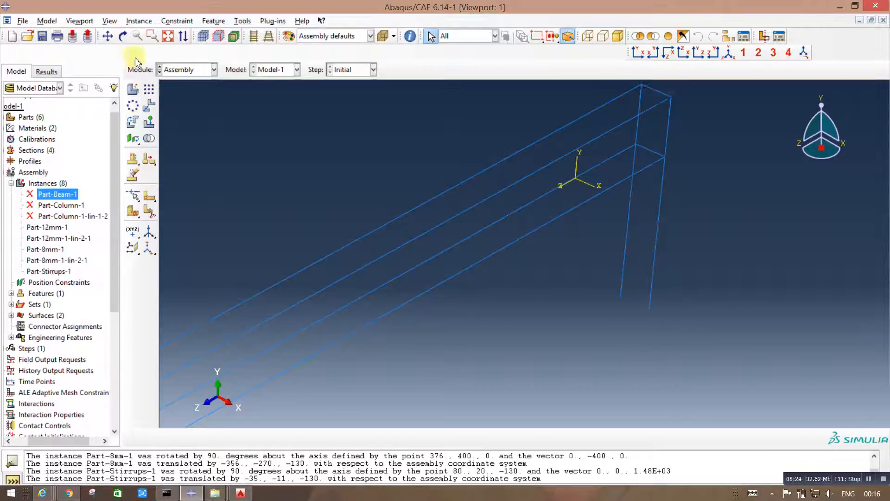
# Step: After checking the AutoCAD detailing drawing, linearly pattern the stirrup inward along the outer 12 mm bar: 2 copies, offset 170, single row in direction 2
pyautogui.click(148, 90)
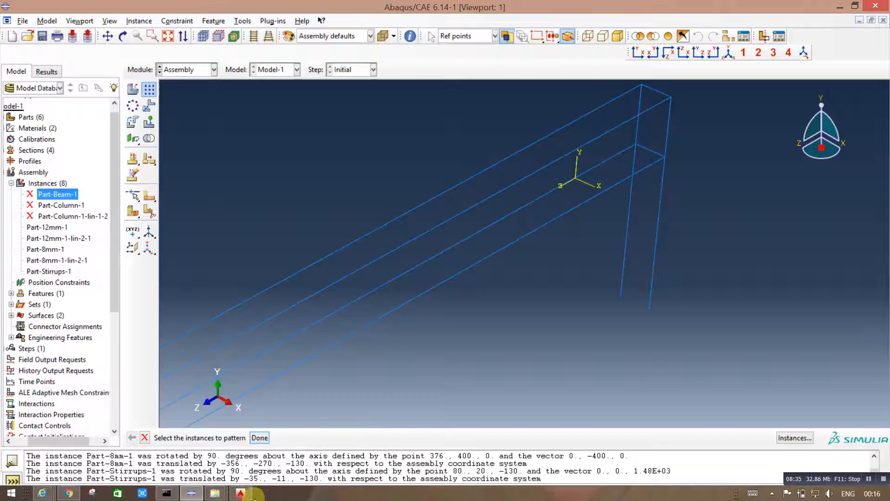
pyautogui.click(240, 493)
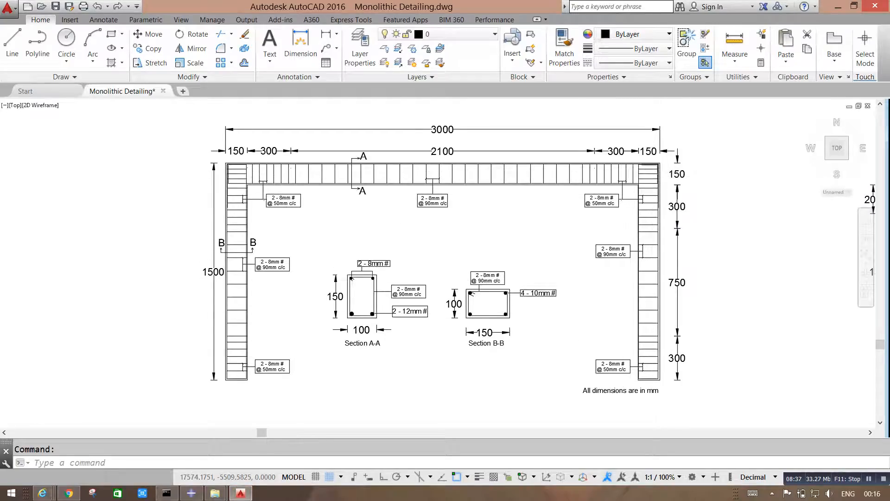
pyautogui.scroll(4, 660, 195)
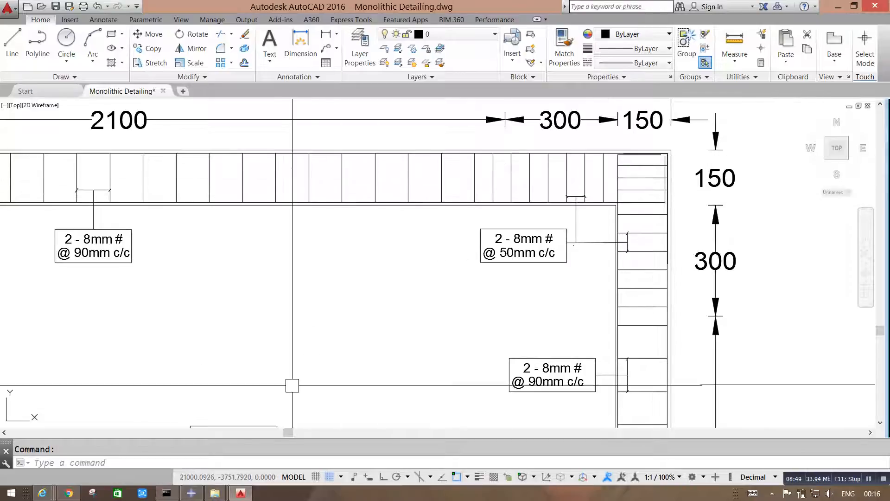
pyautogui.click(241, 494)
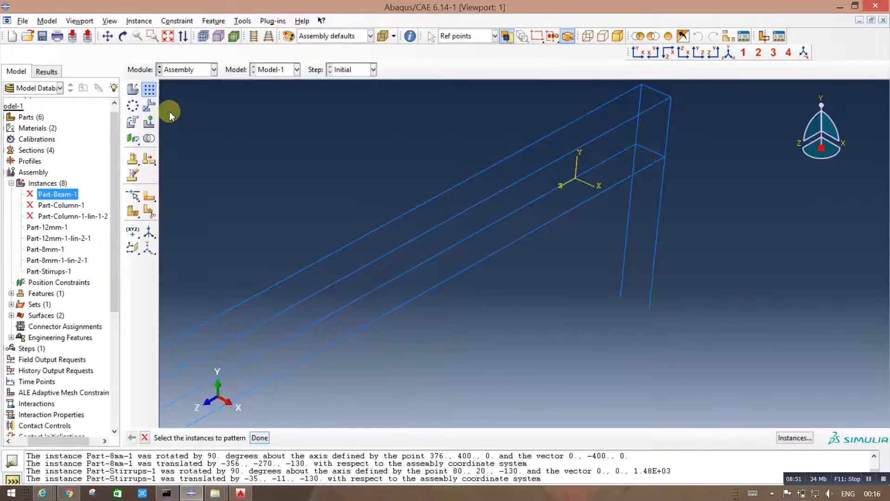
pyautogui.click(670, 121)
pyautogui.click(260, 437)
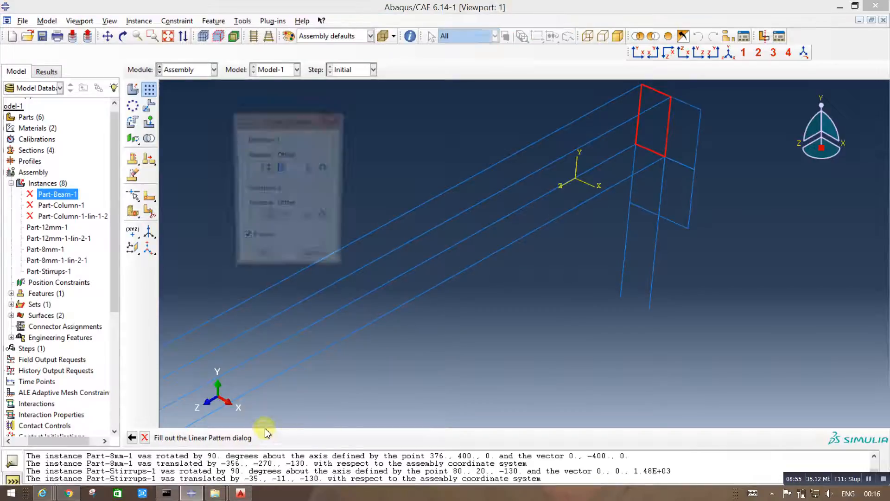
pyautogui.click(268, 222)
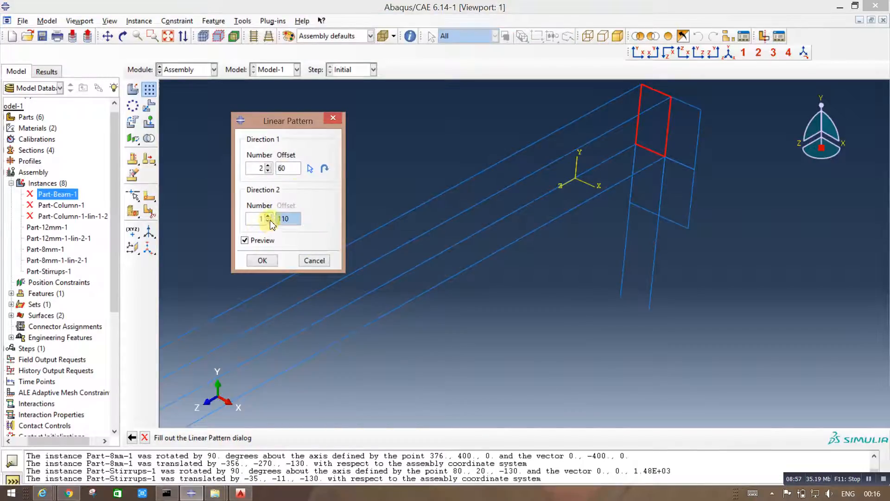
pyautogui.click(290, 170)
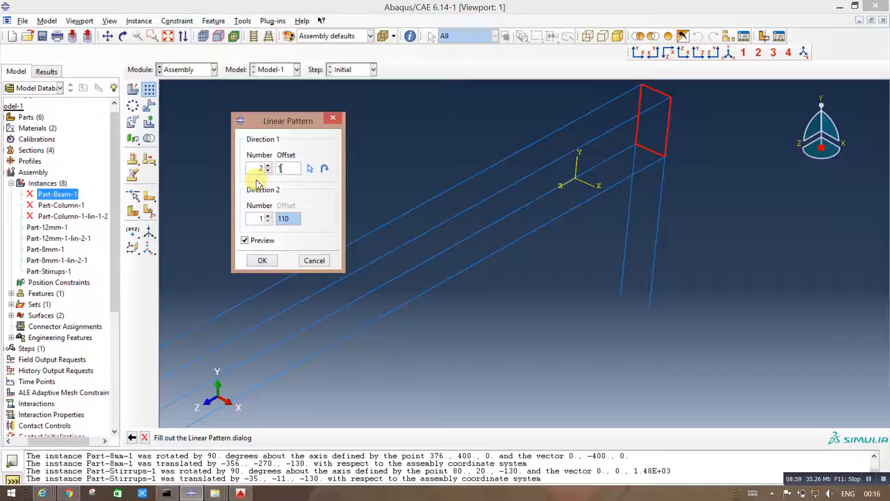
pyautogui.write('170')
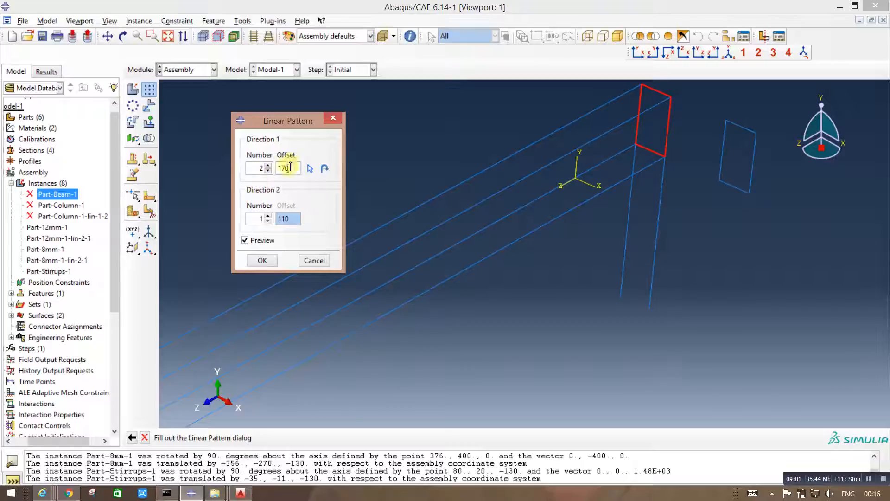
pyautogui.click(309, 169)
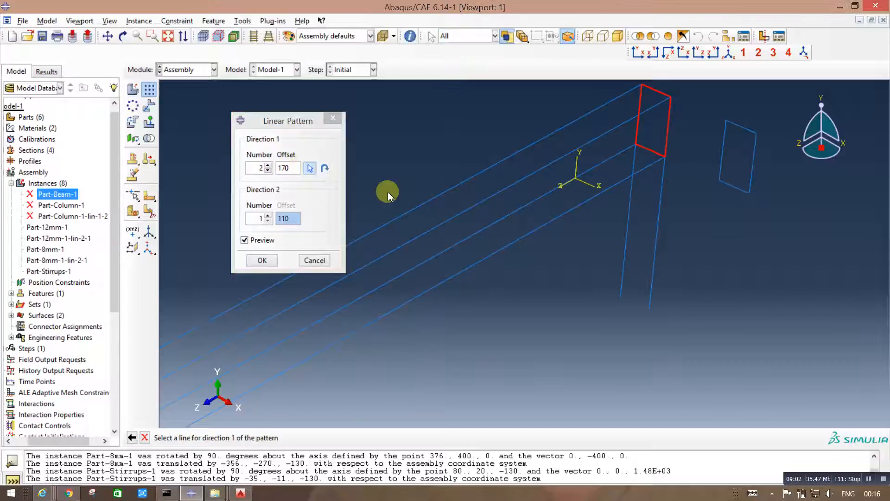
pyautogui.click(553, 224)
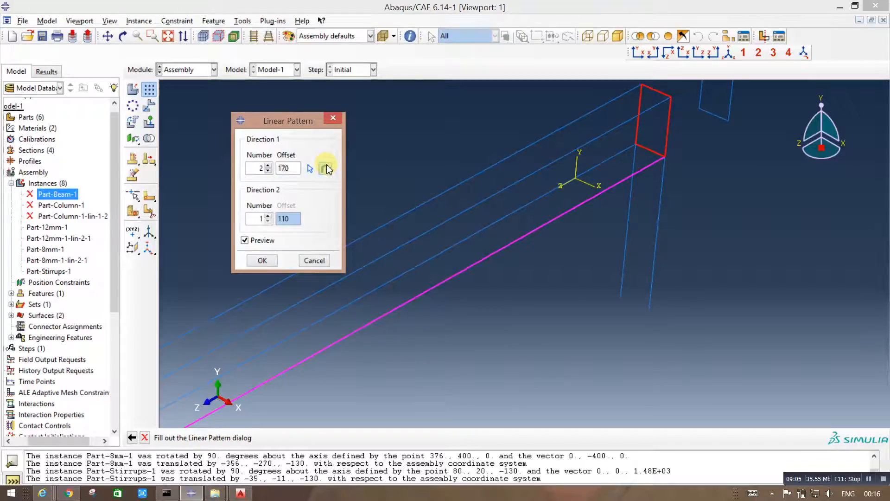
pyautogui.click(262, 261)
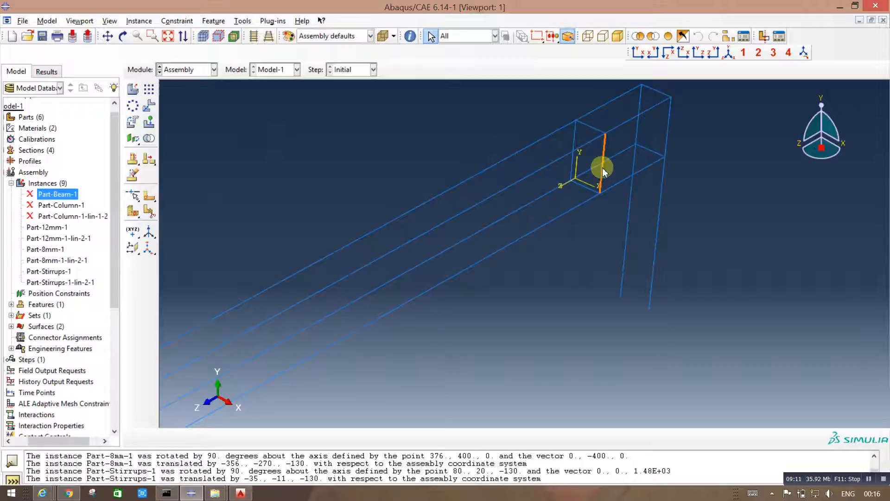
# Step: Recheck the AutoCAD drawing, then linearly pattern the second stirrup along the outer 12 mm bar: 6 copies, offset 50, single row in direction 2
pyautogui.click(240, 493)
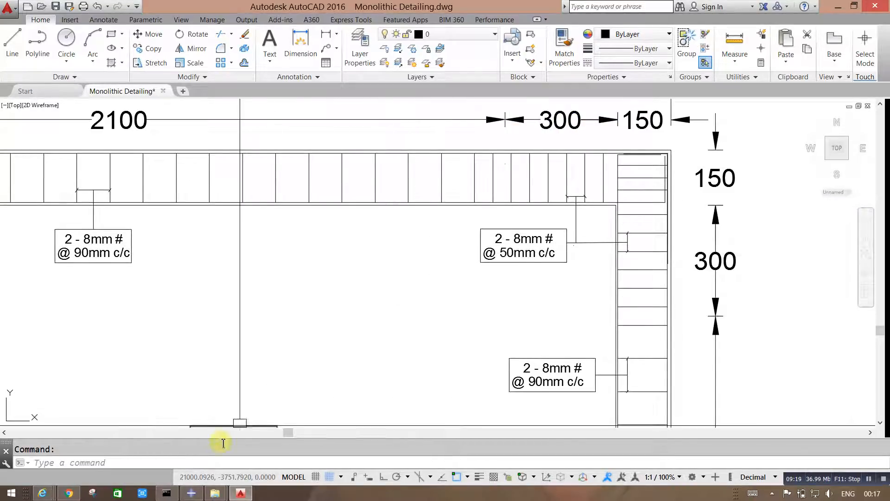
pyautogui.click(240, 493)
pyautogui.click(584, 216)
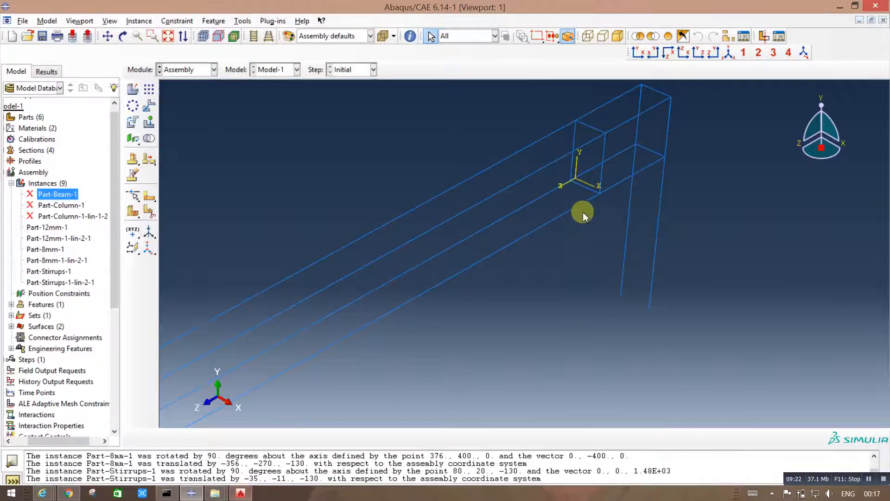
pyautogui.click(149, 88)
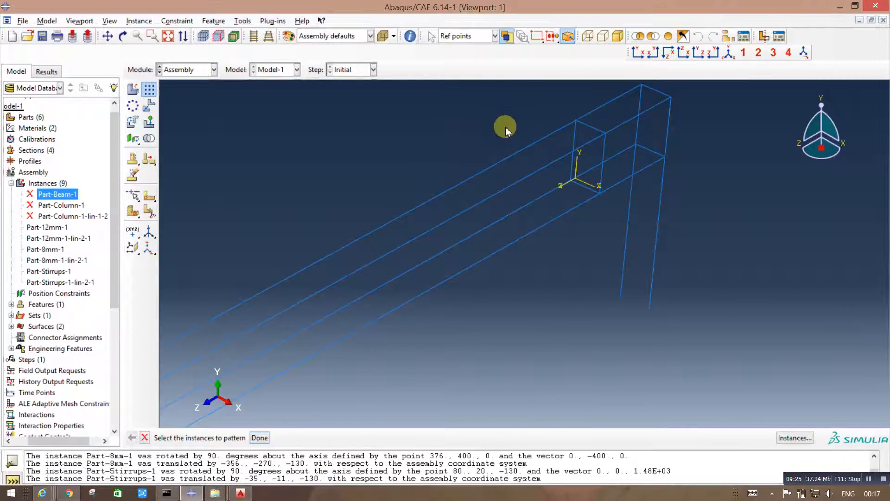
pyautogui.click(603, 165)
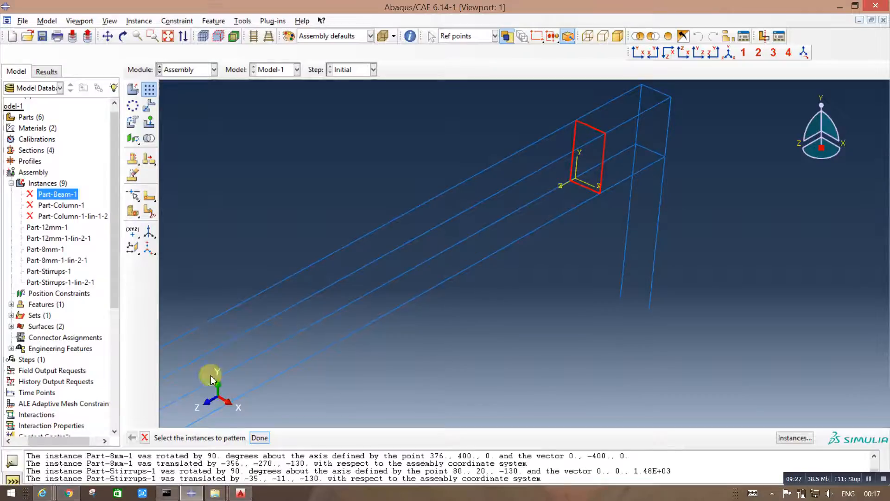
pyautogui.click(259, 438)
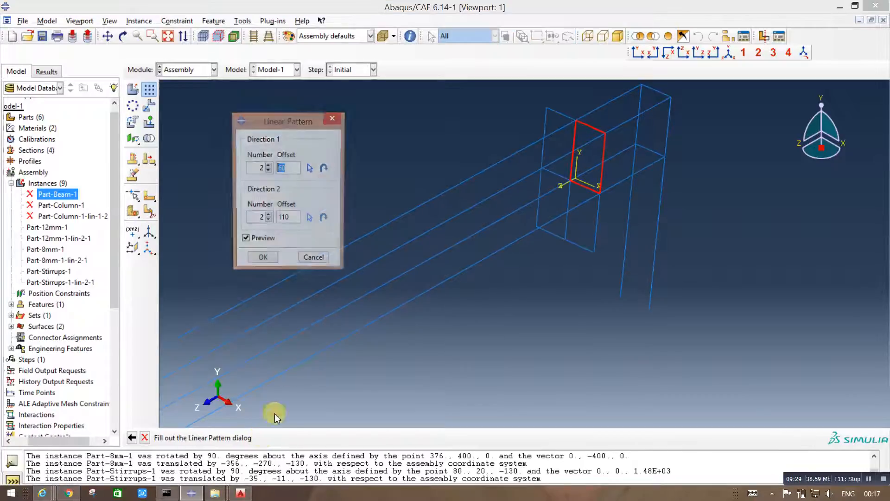
pyautogui.click(268, 221)
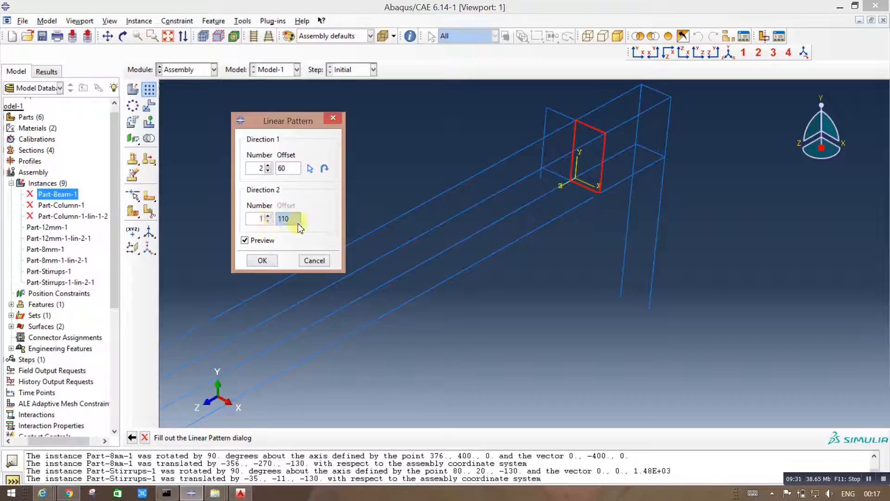
pyautogui.click(310, 168)
pyautogui.click(478, 261)
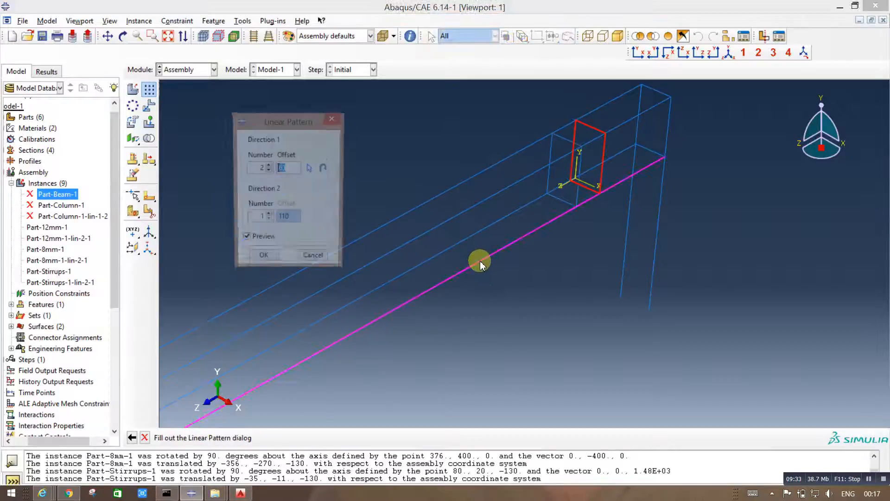
pyautogui.write('5')
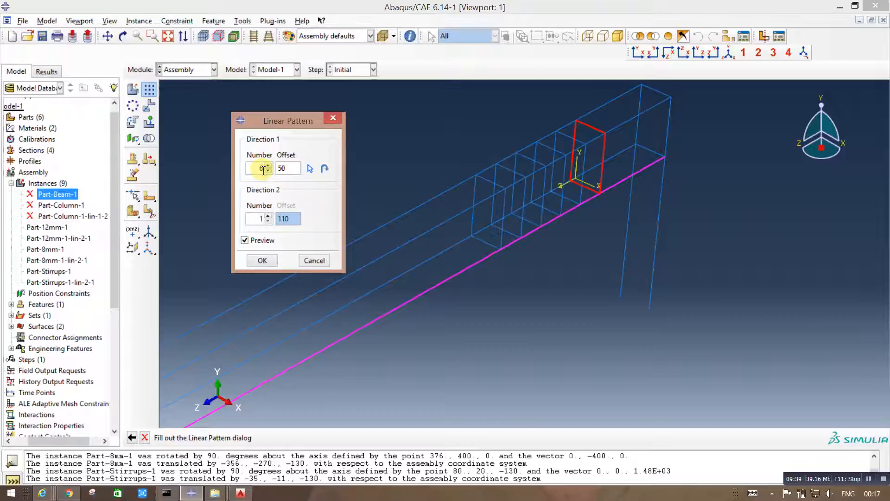
pyautogui.click(260, 261)
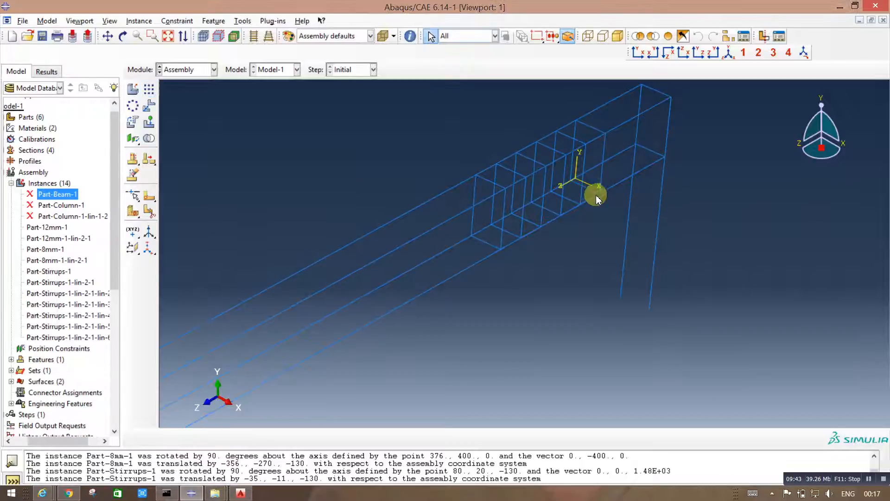
# Step: After checking the AutoCAD drawing, set up a linear pattern of the innermost stirrup along the outer 12 mm bar: offset 90, single row in direction 2
pyautogui.scroll(2, 635, 234)
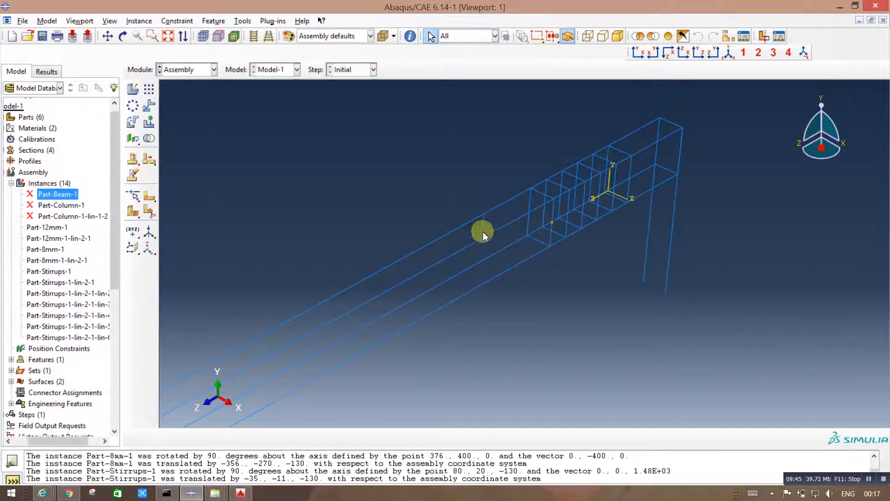
pyautogui.click(241, 493)
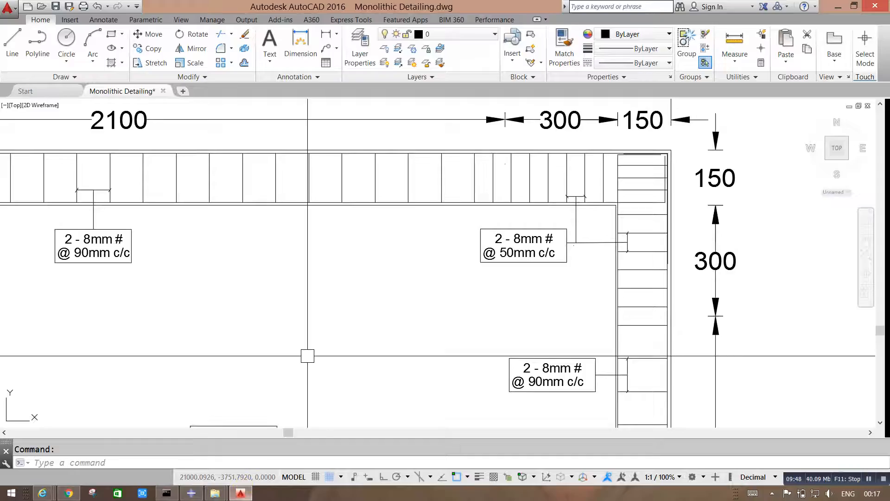
pyautogui.click(241, 493)
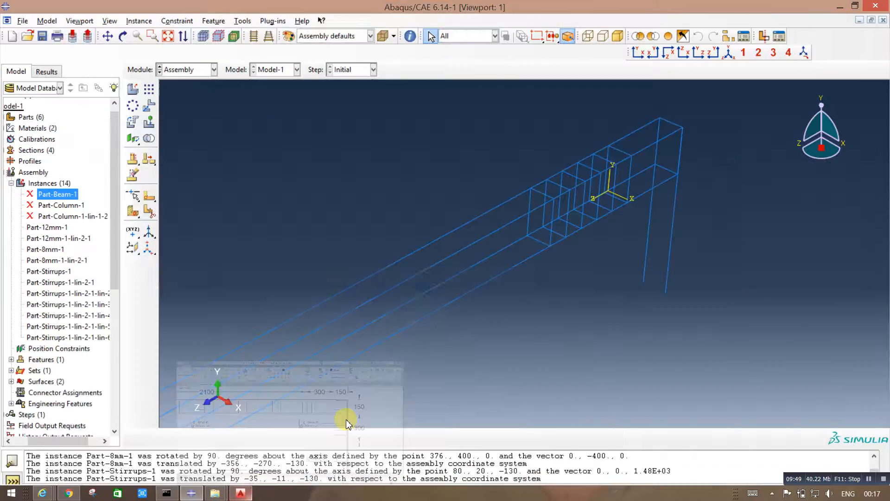
pyautogui.click(152, 91)
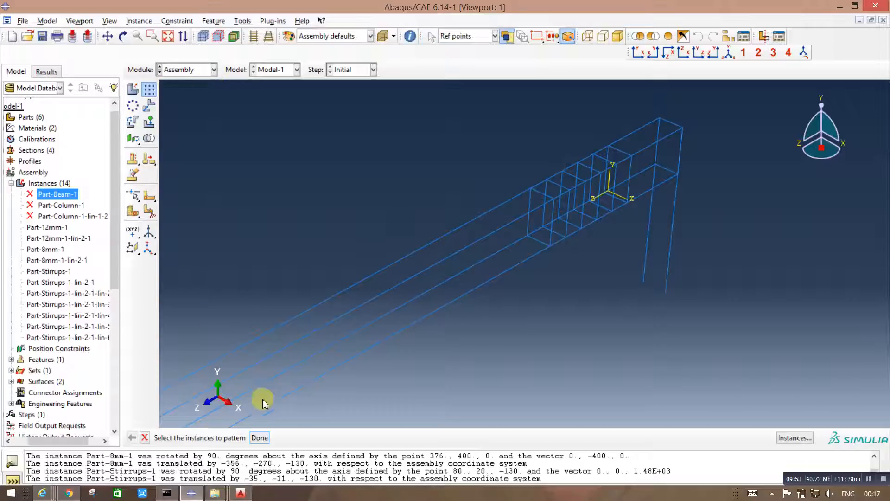
pyautogui.click(552, 219)
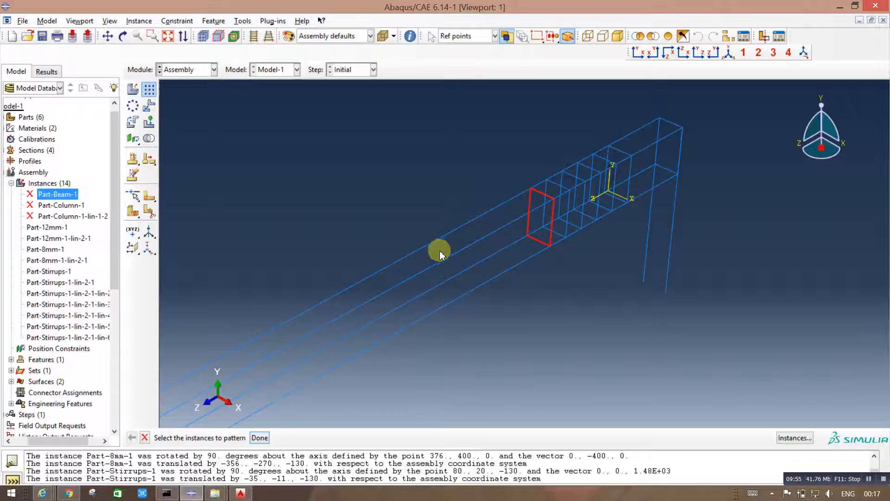
pyautogui.click(260, 437)
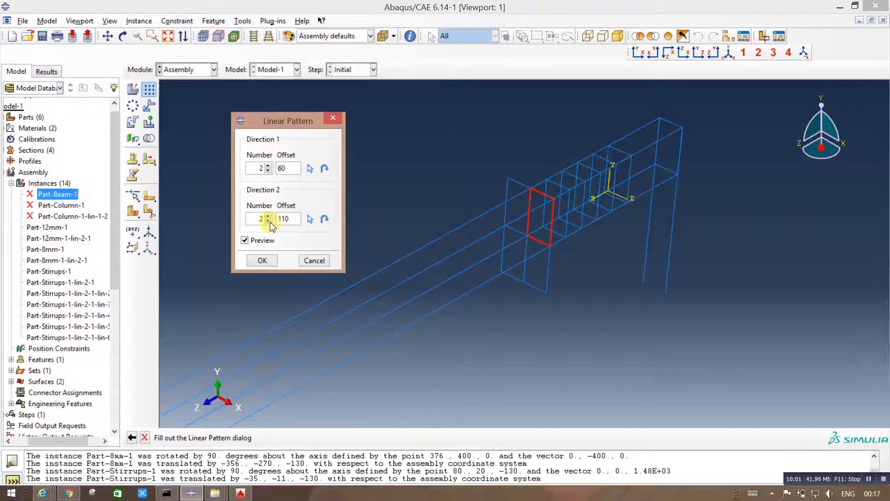
pyautogui.click(268, 221)
pyautogui.click(309, 169)
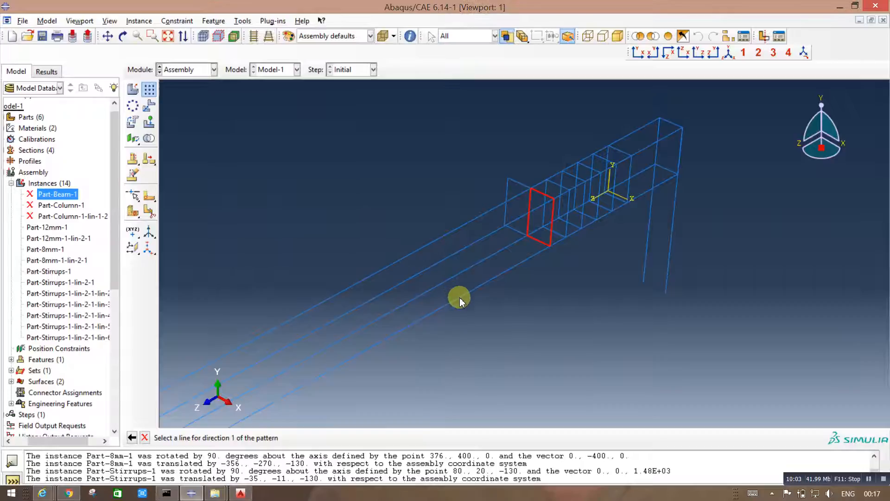
pyautogui.click(459, 297)
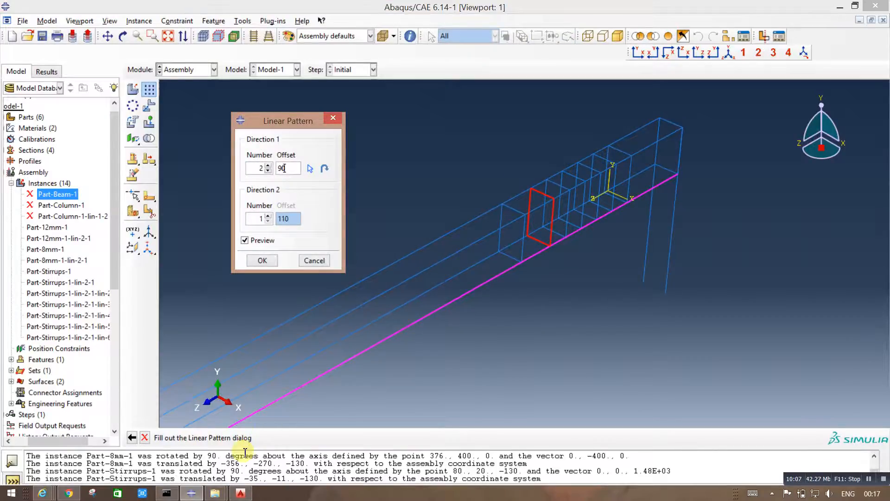
# Step: Recheck the beam's middle stirrup zone in the AutoCAD drawing, then set the pattern's direction 1 number to 22 and create the copies
pyautogui.click(240, 497)
pyautogui.scroll(-4, 717, 185)
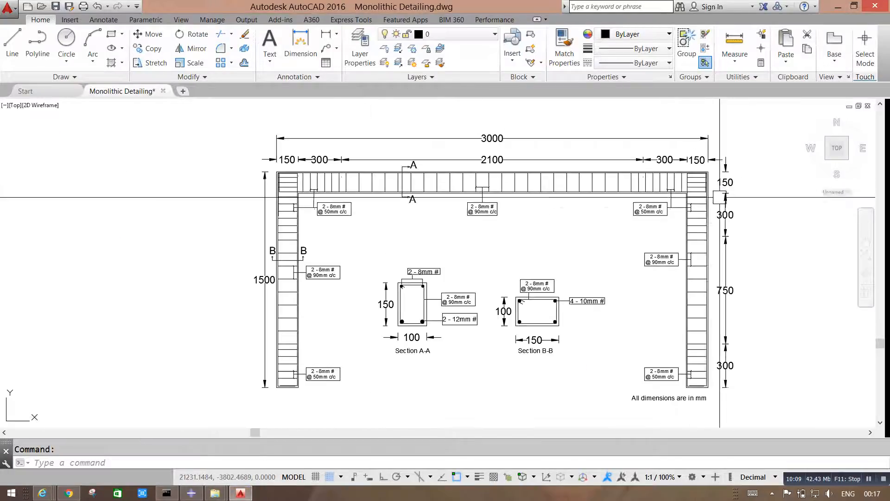
pyautogui.scroll(2, 587, 200)
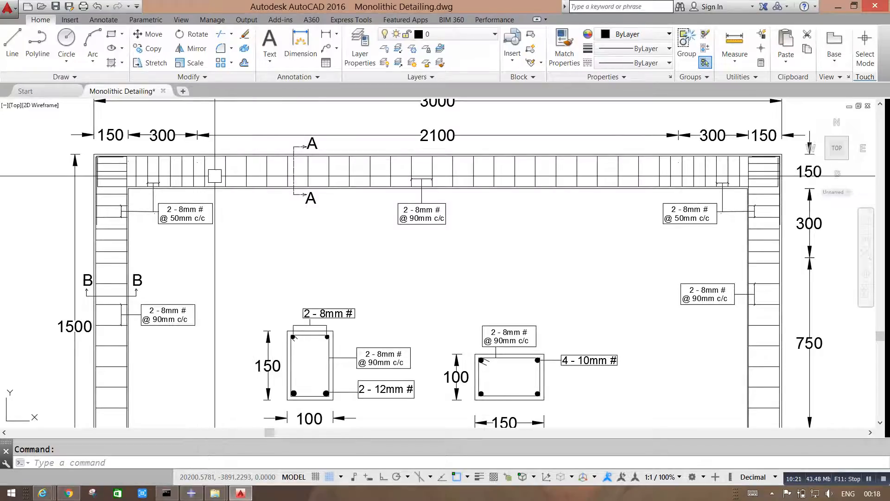
pyautogui.click(241, 493)
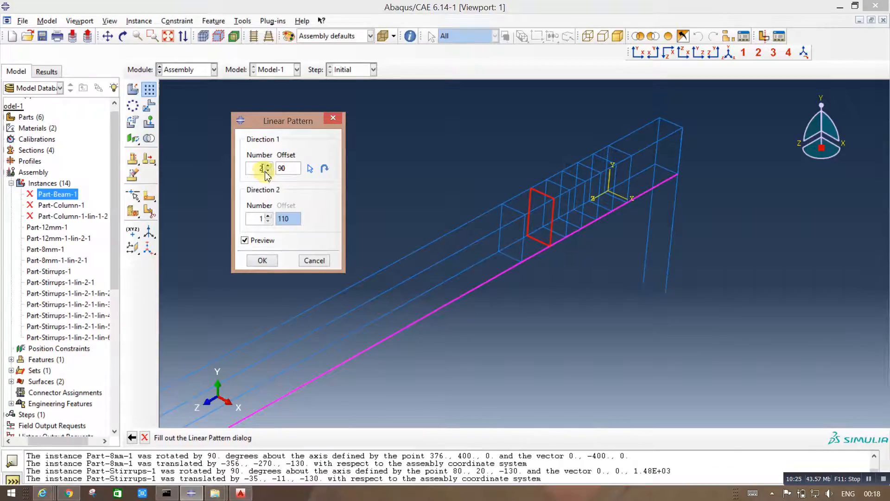
pyautogui.write('2')
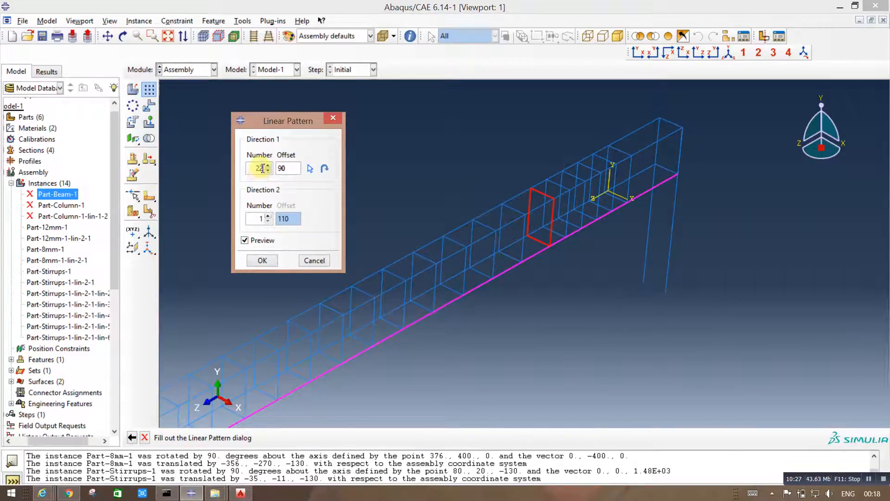
pyautogui.moveTo(279, 120); pyautogui.dragTo(340, 82)
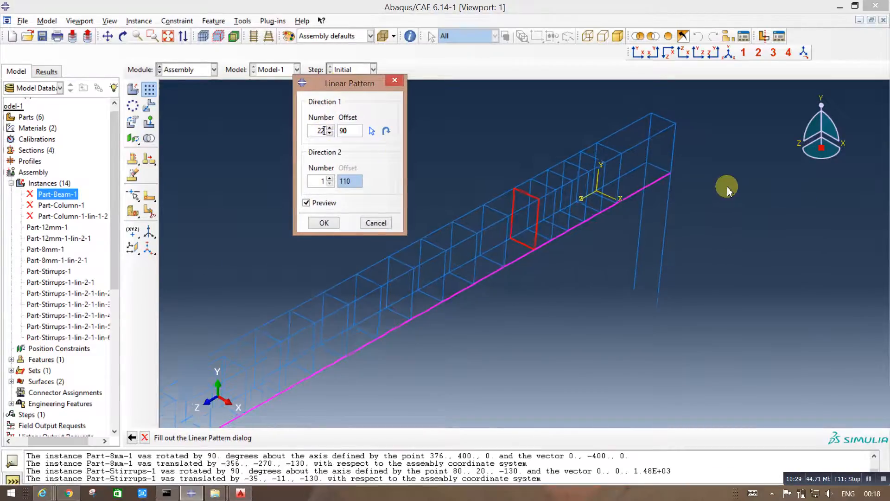
pyautogui.scroll(-8, 727, 190)
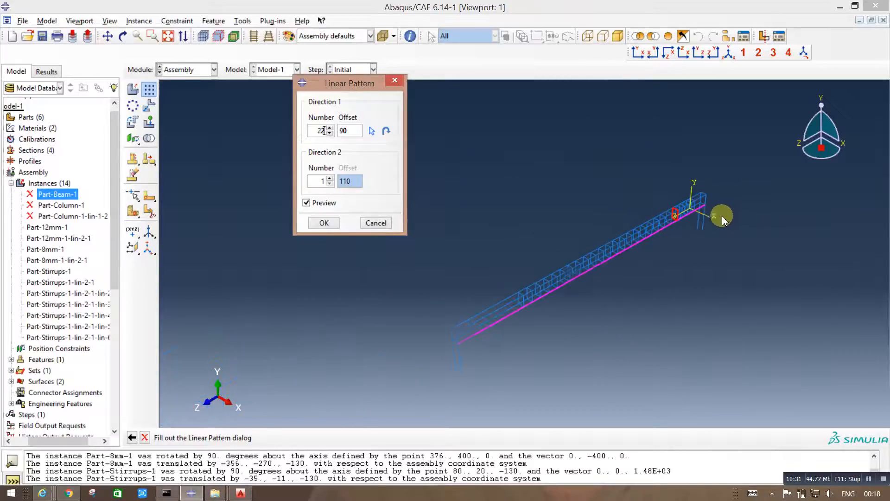
pyautogui.scroll(6, 533, 343)
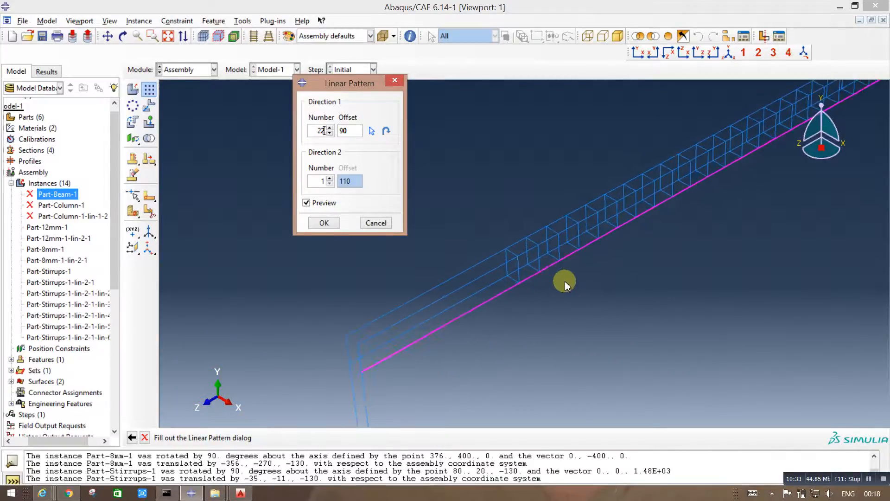
pyautogui.click(324, 223)
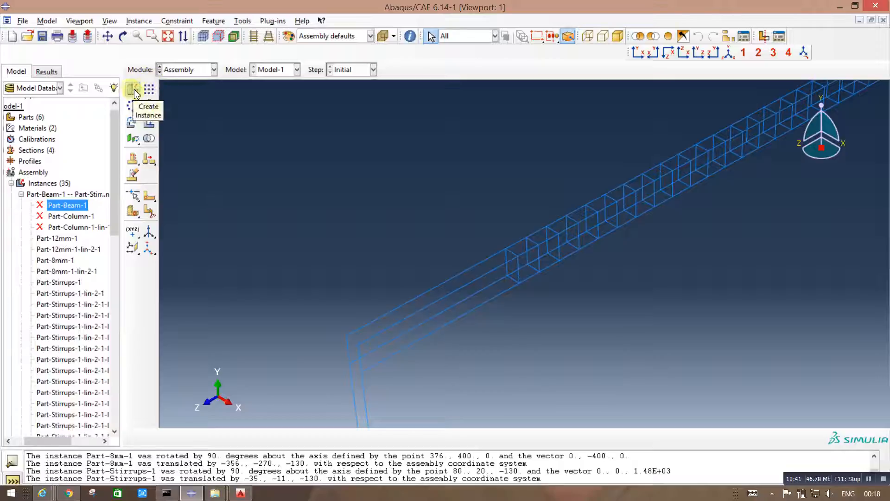
# Step: Set up a linear pattern of the last stirrup toward the far column along the outer 12 mm bar: offset 50, single row in direction 2
pyautogui.click(150, 93)
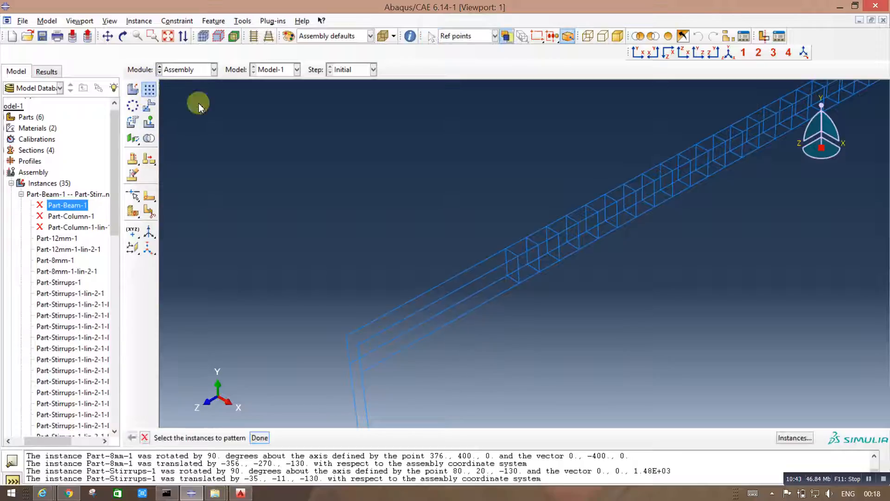
pyautogui.click(521, 267)
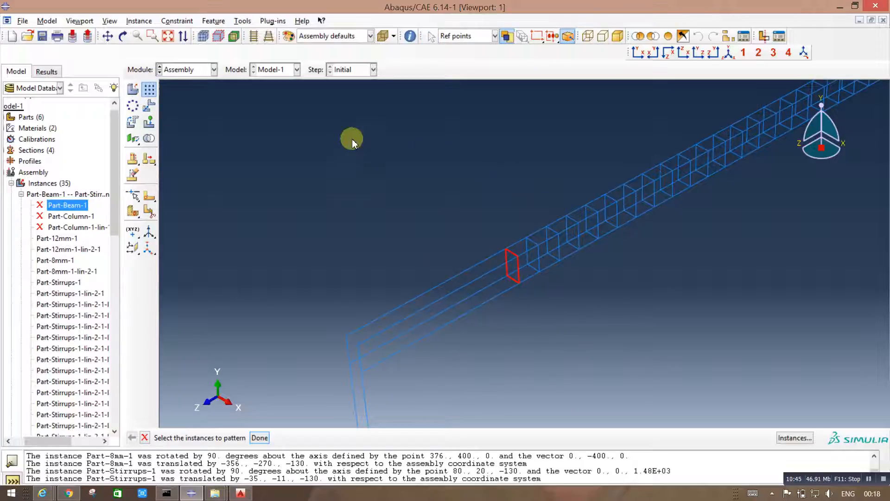
pyautogui.click(260, 438)
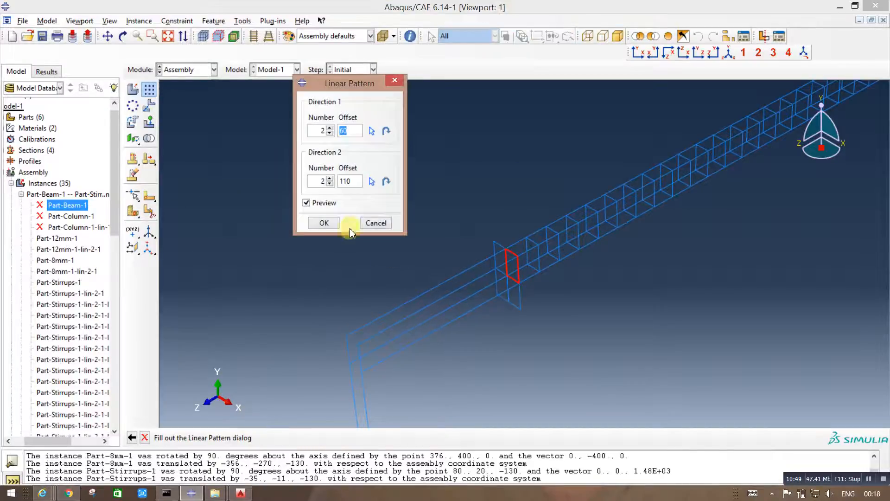
pyautogui.click(330, 184)
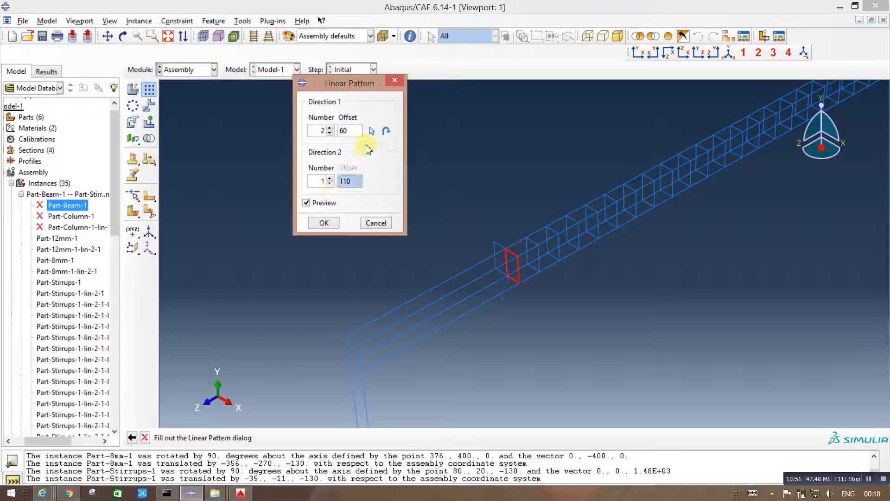
pyautogui.click(371, 131)
pyautogui.click(485, 302)
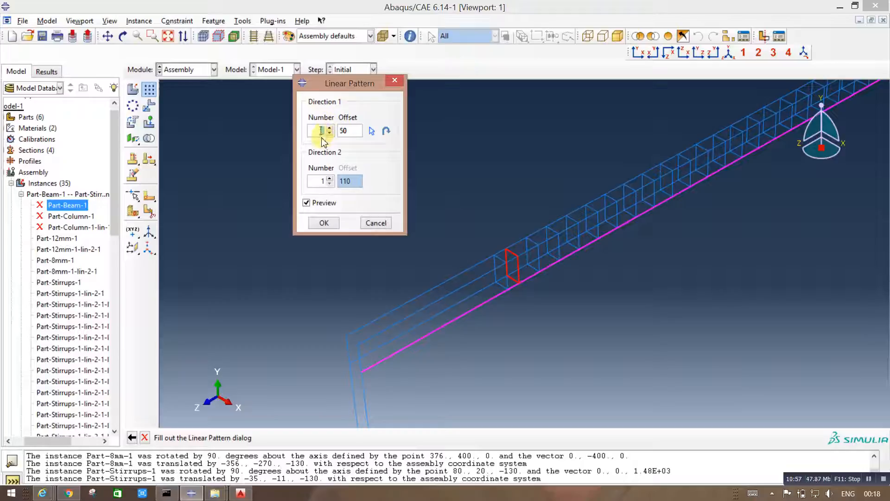
# Step: Set the far-end stirrup pattern's direction 1 number to 7, check the preview along the beam, and create the copies
pyautogui.write('4')
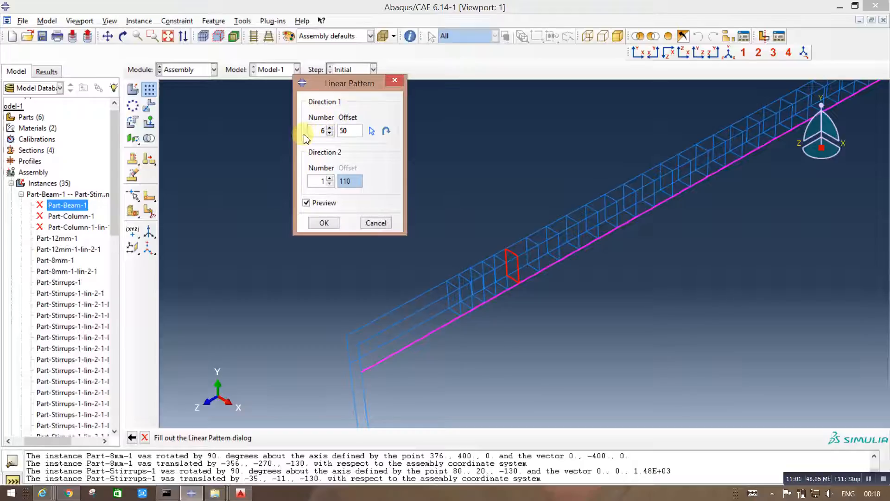
pyautogui.press('BackSpace')
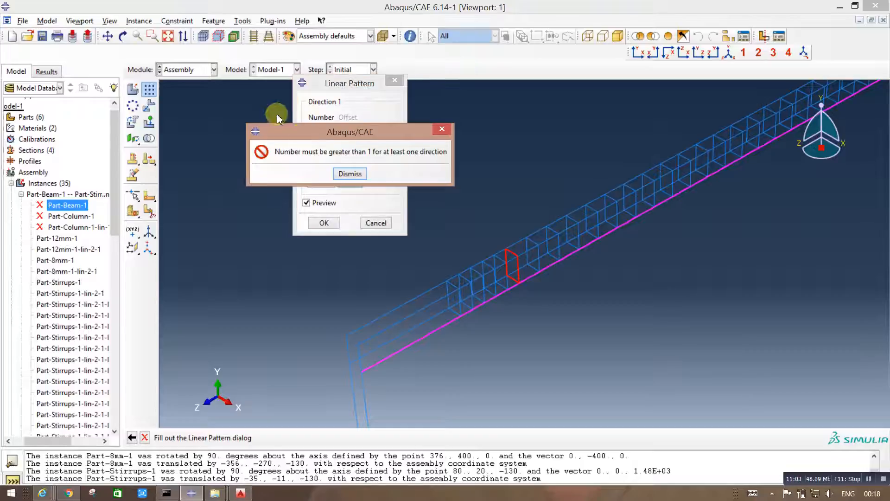
pyautogui.click(350, 175)
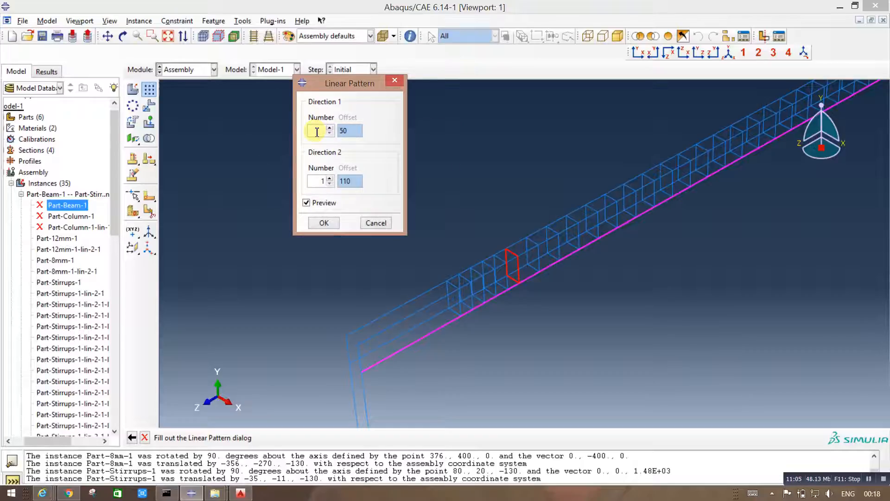
pyautogui.write('1')
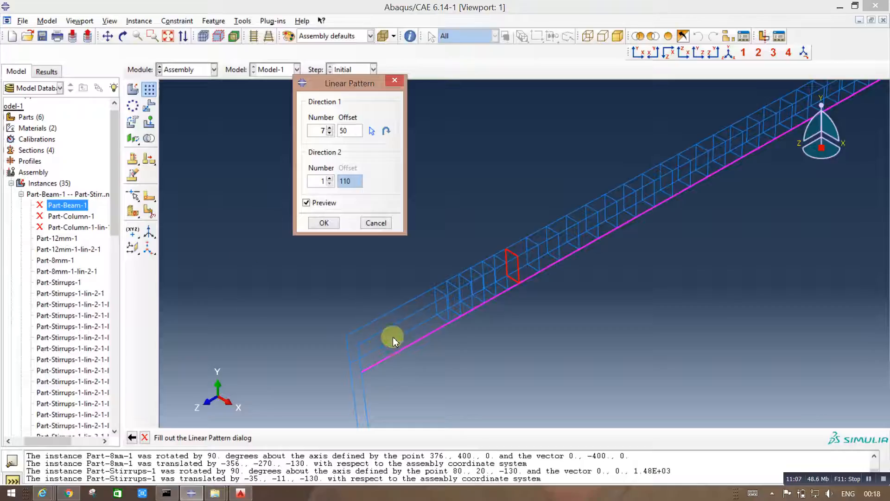
pyautogui.scroll(5, 393, 337)
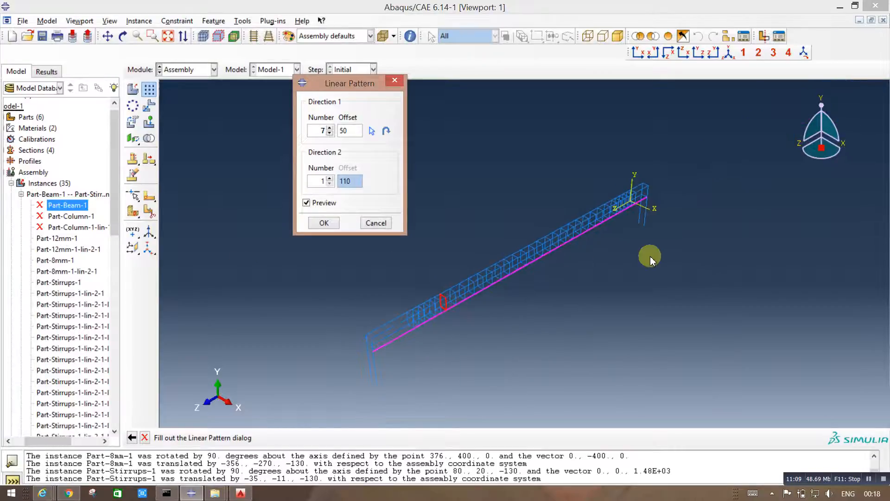
pyautogui.scroll(-2, 649, 258)
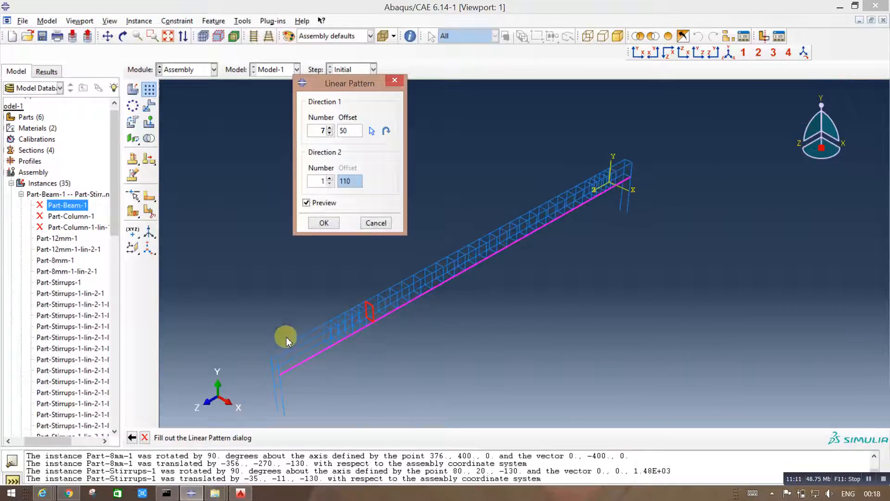
pyautogui.scroll(-3, 320, 351)
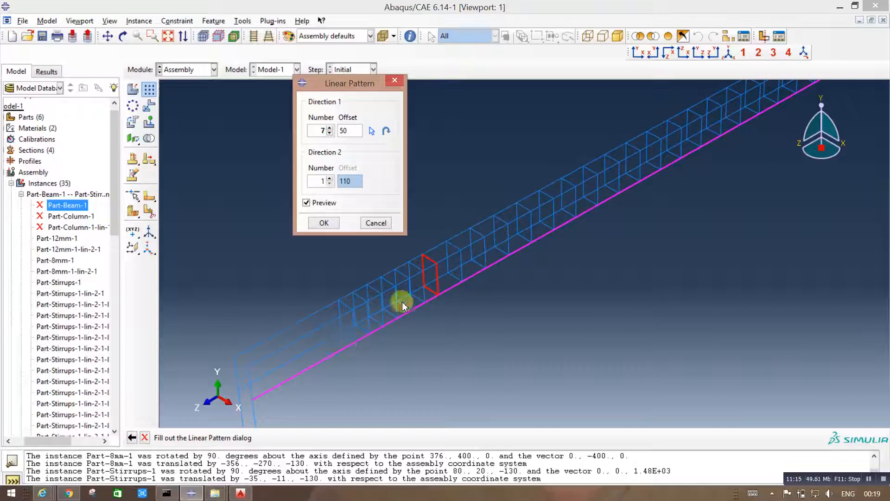
pyautogui.click(323, 222)
# Step: Examine the beam's stirrup layout in the Y-Z side view and compare it with the AutoCAD detailing drawing
pyautogui.scroll(2, 402, 350)
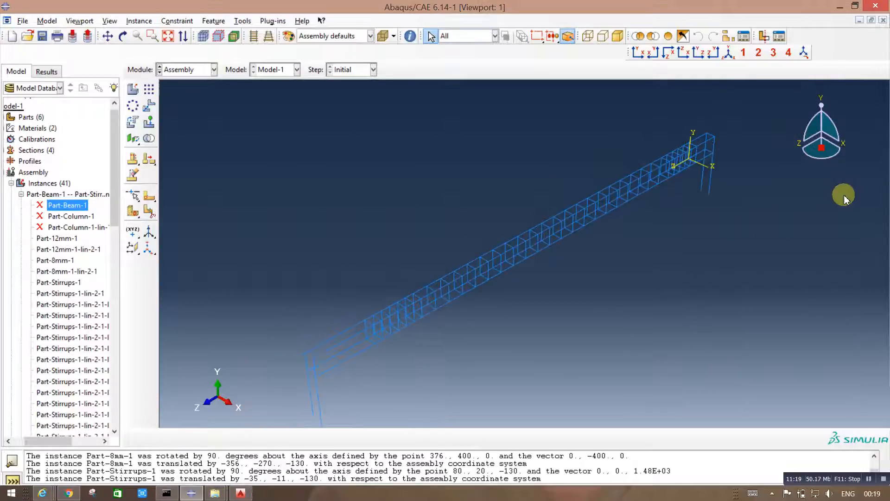
pyautogui.scroll(-1, 464, 294)
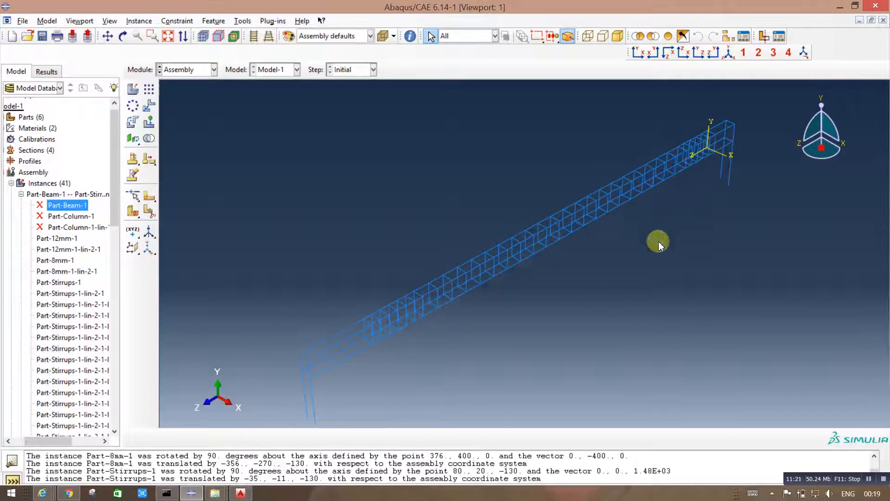
pyautogui.click(716, 55)
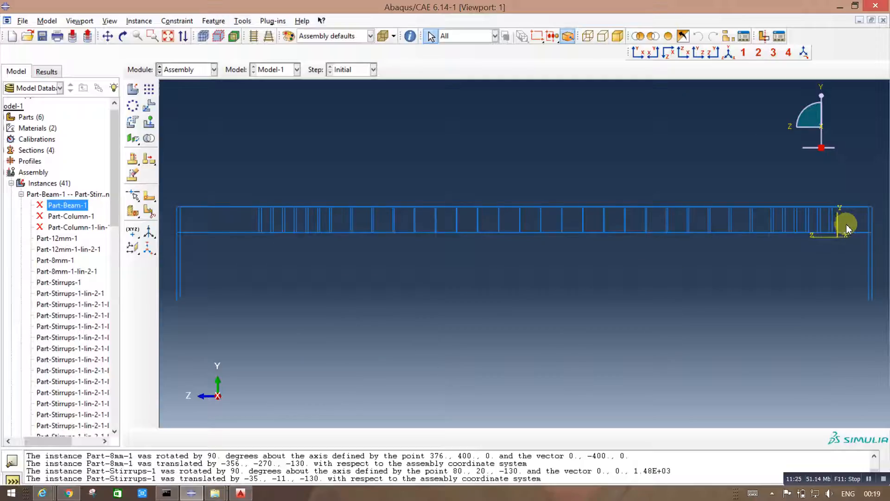
pyautogui.scroll(-2, 258, 220)
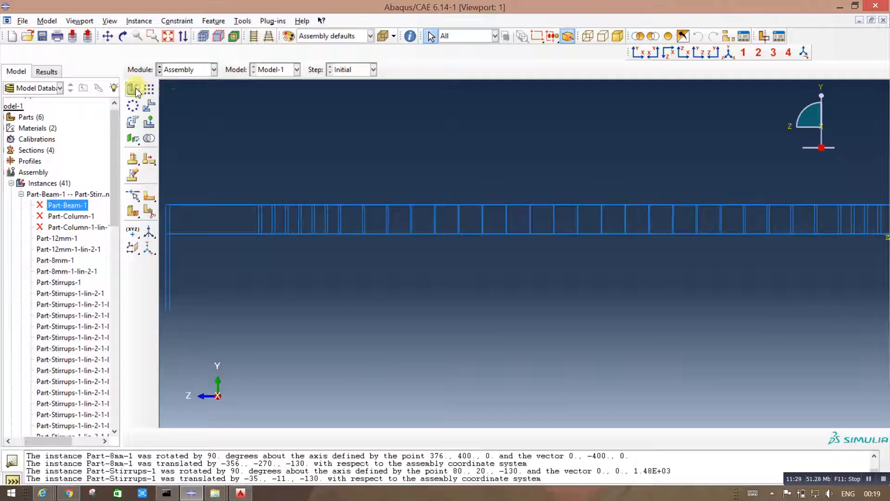
pyautogui.click(240, 493)
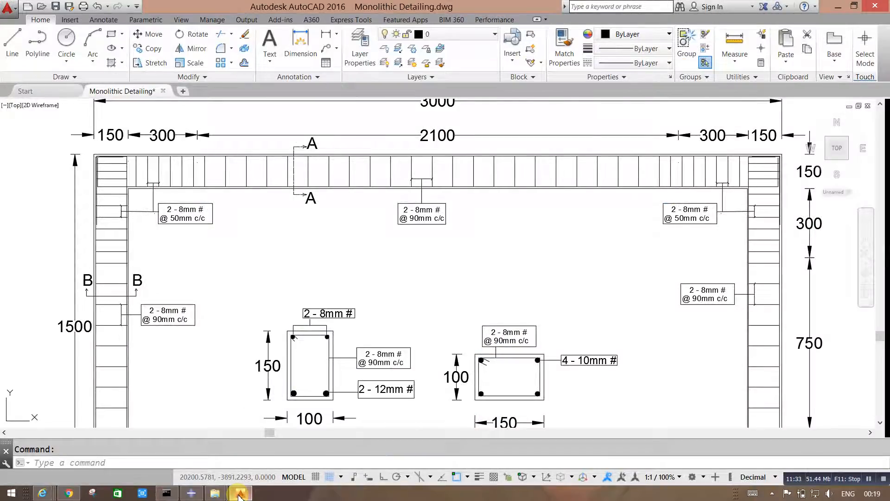
pyautogui.click(240, 493)
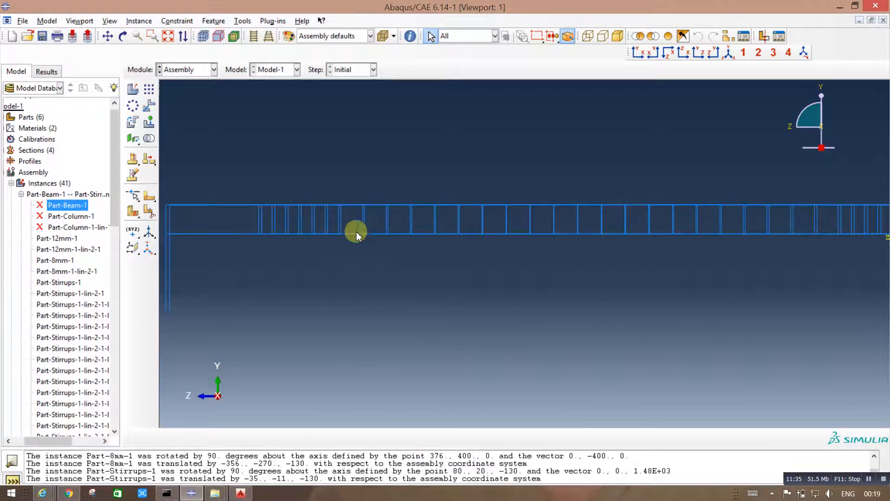
pyautogui.scroll(-2, 356, 233)
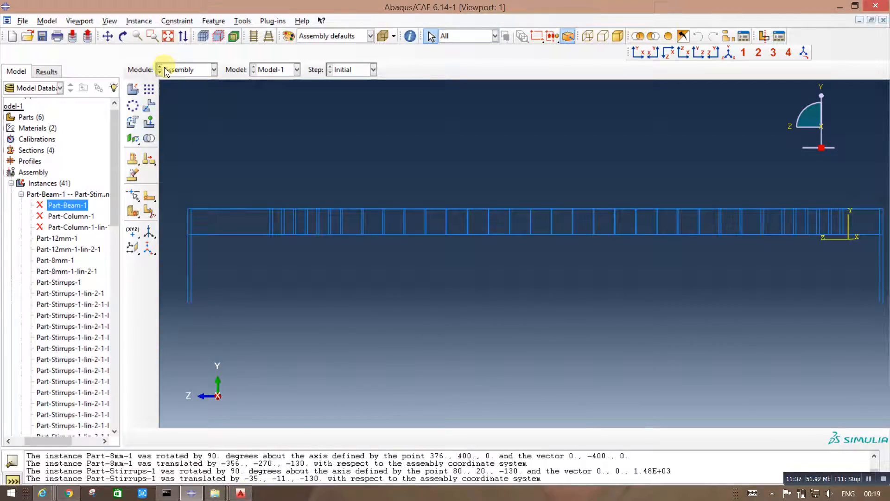
# Step: Pattern the last far-end stirrup toward the far column along the beam's bottom bar: number 4, offset 50, single row in direction 2
pyautogui.click(153, 88)
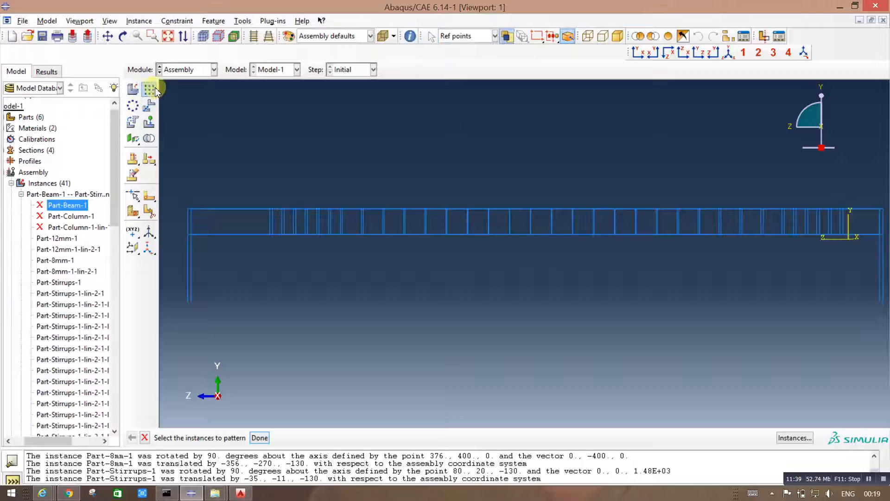
pyautogui.click(269, 227)
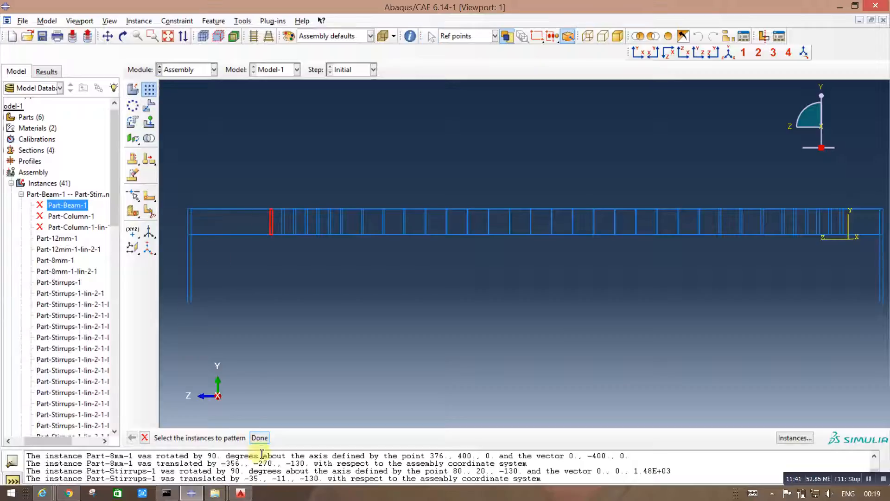
pyautogui.click(260, 438)
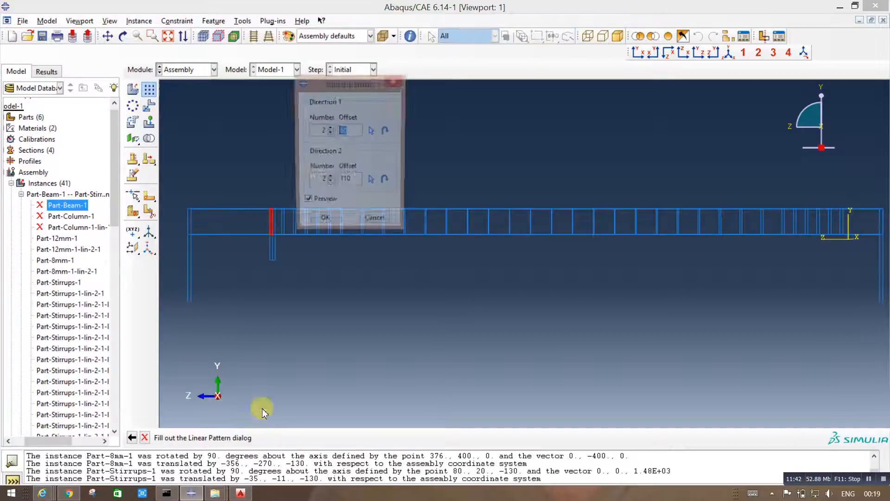
pyautogui.click(330, 184)
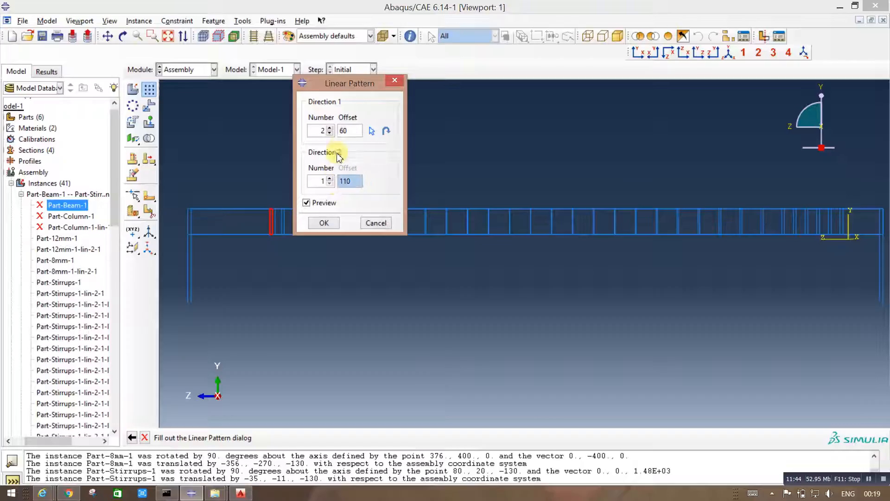
pyautogui.click(371, 131)
pyautogui.click(239, 234)
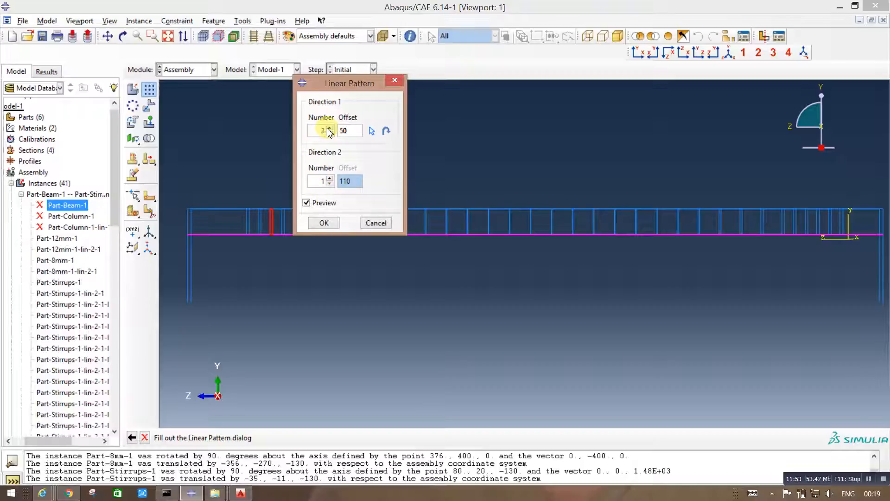
pyautogui.click(324, 223)
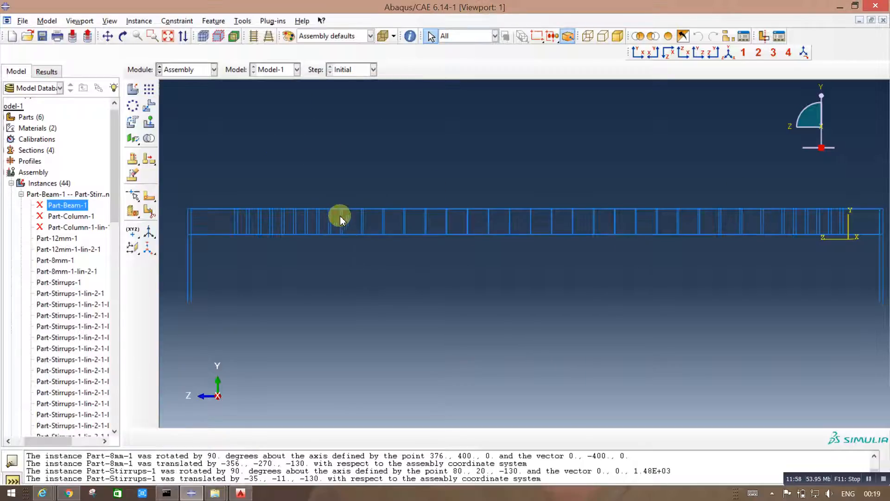
pyautogui.click(729, 52)
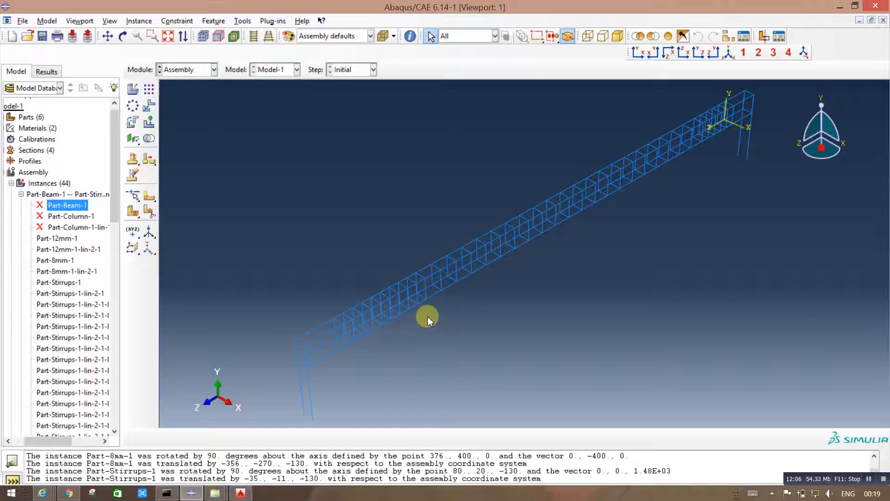
pyautogui.click(461, 268)
# Step: Add a dependent instance of Part-10mm to the assembly, auto-offset from the other instances
pyautogui.click(193, 70)
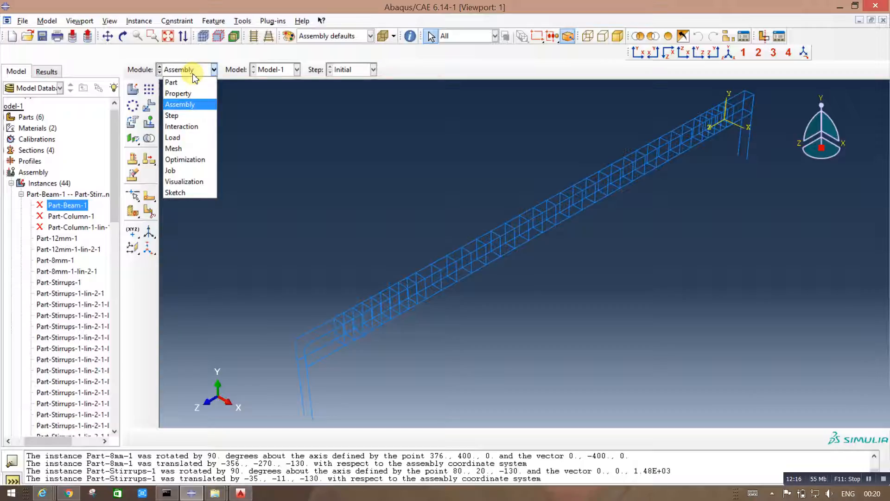
pyautogui.click(194, 77)
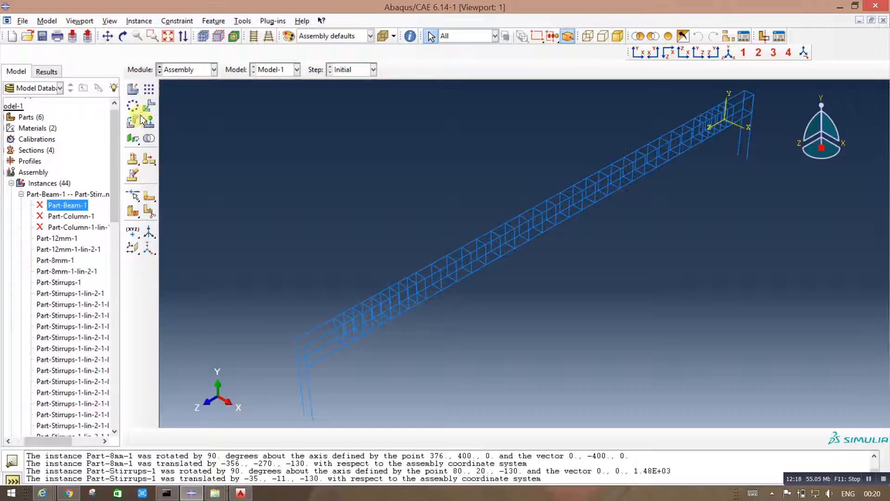
pyautogui.click(133, 88)
pyautogui.click(253, 142)
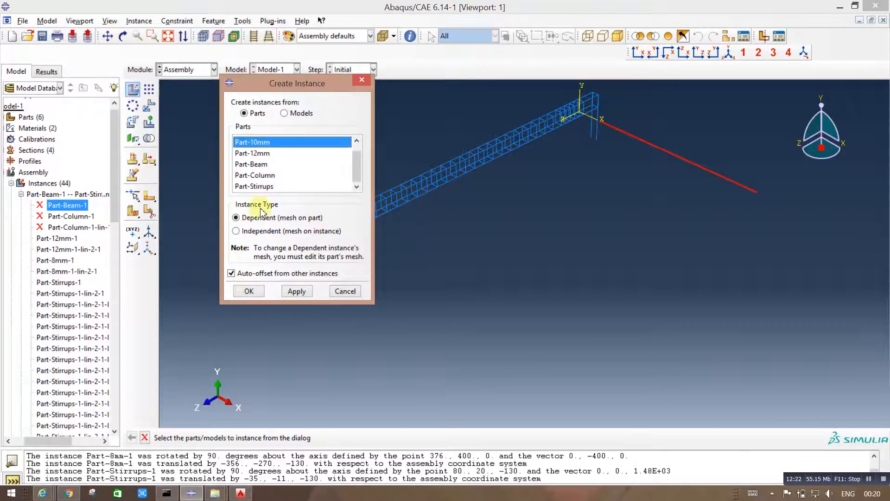
pyautogui.click(247, 291)
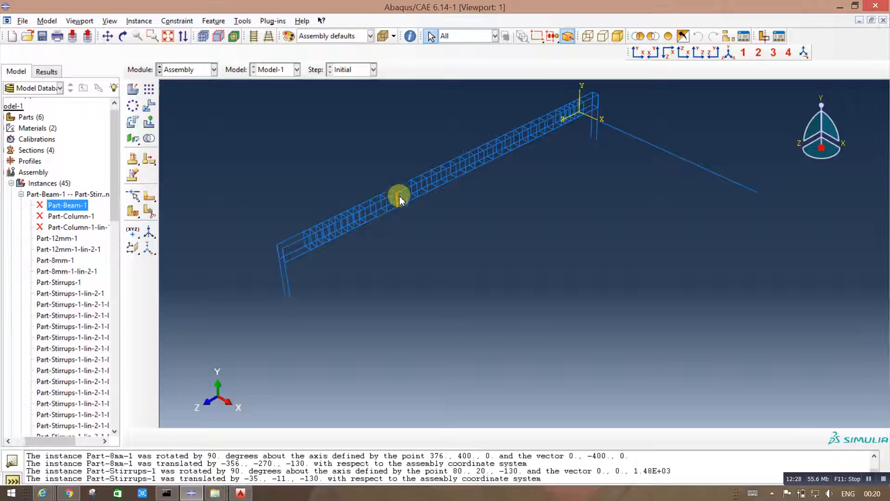
# Step: Rotate the Part-10mm bar 90 degrees to vertical about a lengthwise beam axis from point 80, 20, -130 with vector 0, 0, 170
pyautogui.click(132, 123)
pyautogui.click(656, 142)
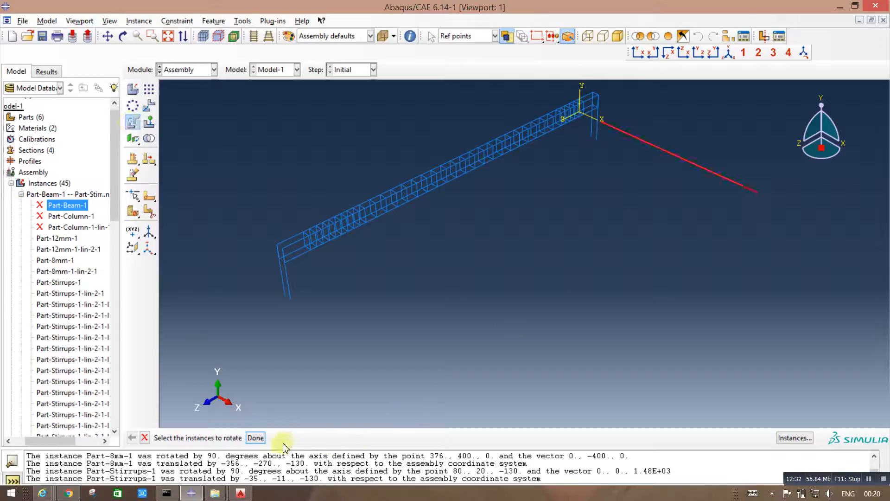
pyautogui.click(259, 439)
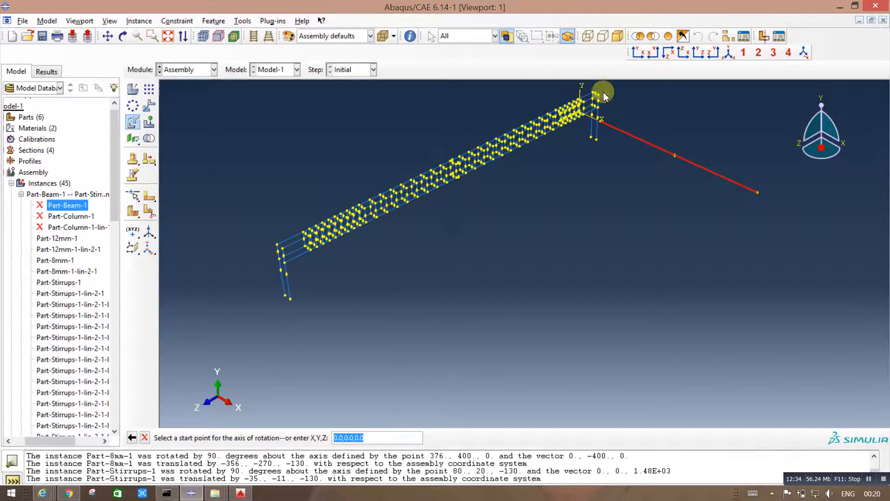
pyautogui.scroll(5, 596, 99)
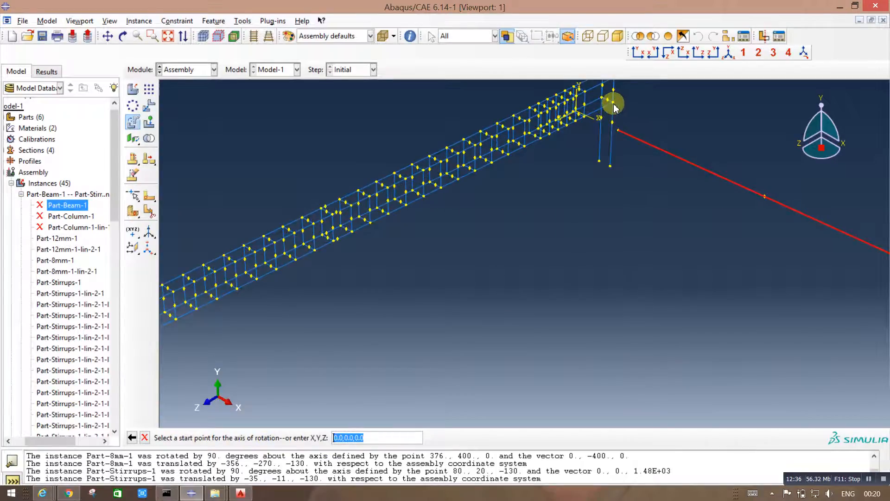
pyautogui.click(613, 102)
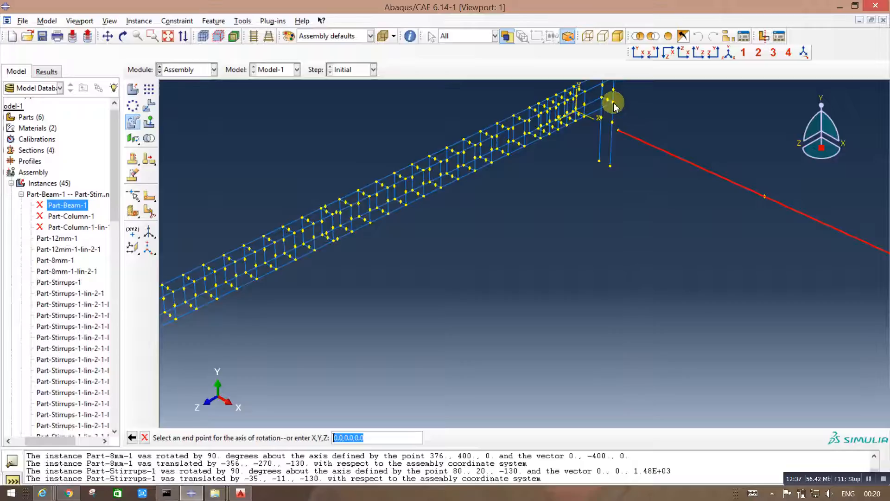
pyautogui.click(584, 118)
pyautogui.press('Return')
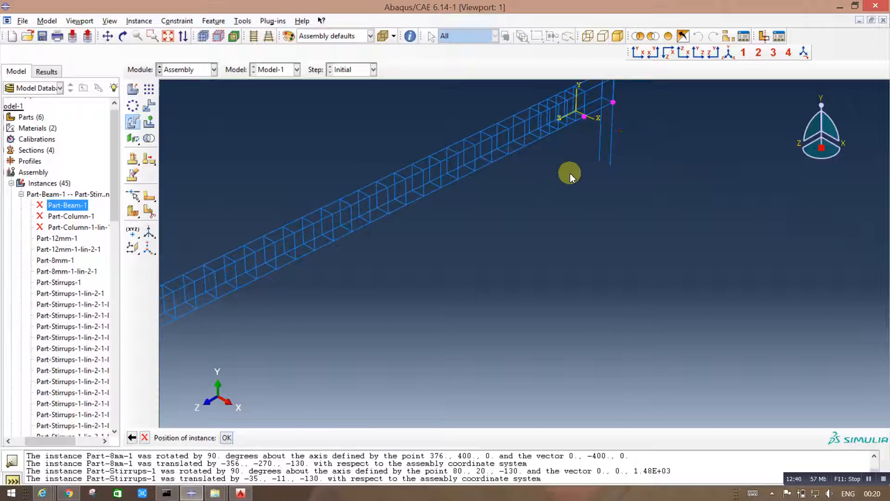
pyautogui.scroll(-3, 592, 273)
pyautogui.scroll(2, 593, 277)
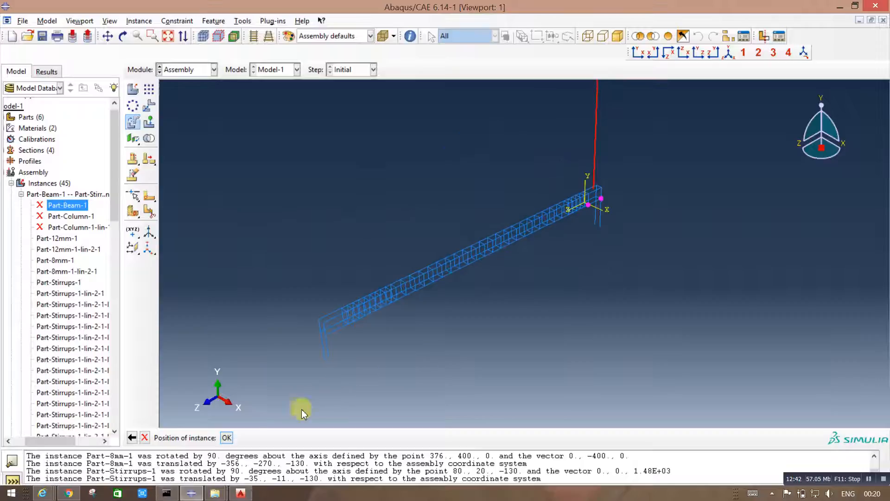
pyautogui.click(226, 437)
# Step: Set up a linear pattern of the vertical 10 mm bar with direction 1 along the beam's longitudinal bar: number 2, offset 110
pyautogui.scroll(1, 586, 286)
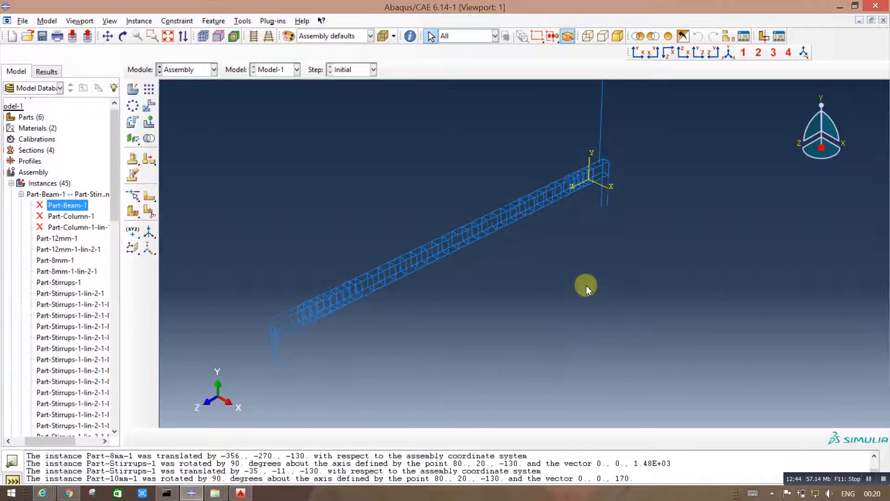
pyautogui.scroll(-4, 588, 312)
pyautogui.scroll(2, 629, 125)
pyautogui.scroll(2, 629, 124)
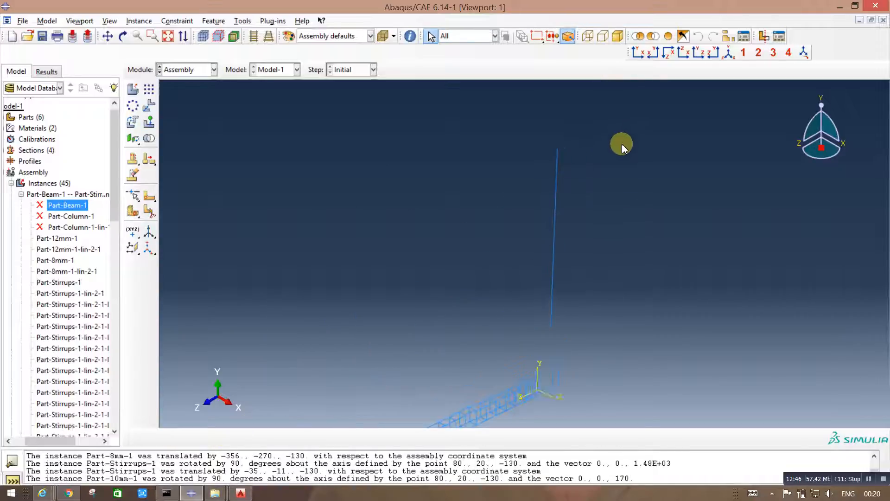
pyautogui.moveTo(592, 216); pyautogui.dragTo(550, 197)
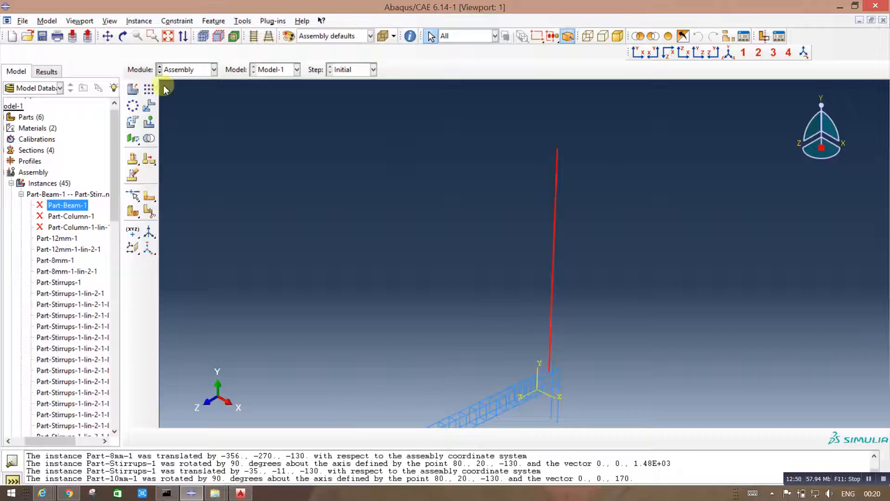
pyautogui.click(148, 90)
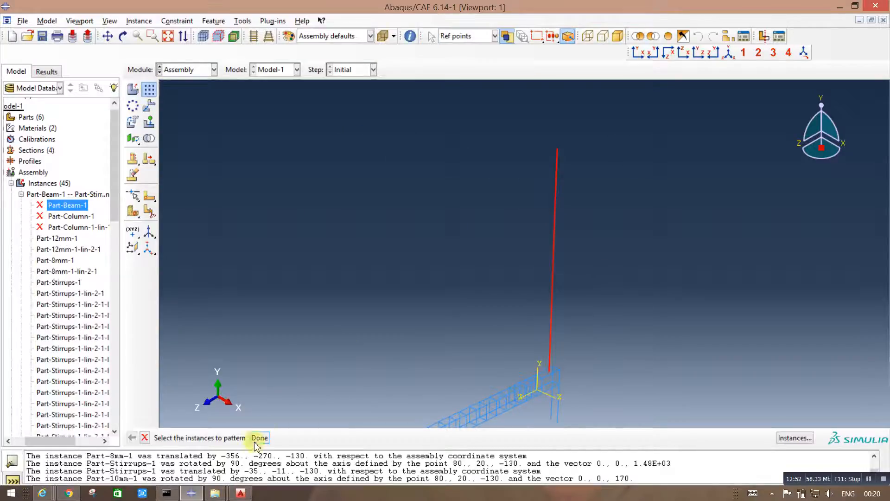
pyautogui.click(260, 438)
pyautogui.click(444, 262)
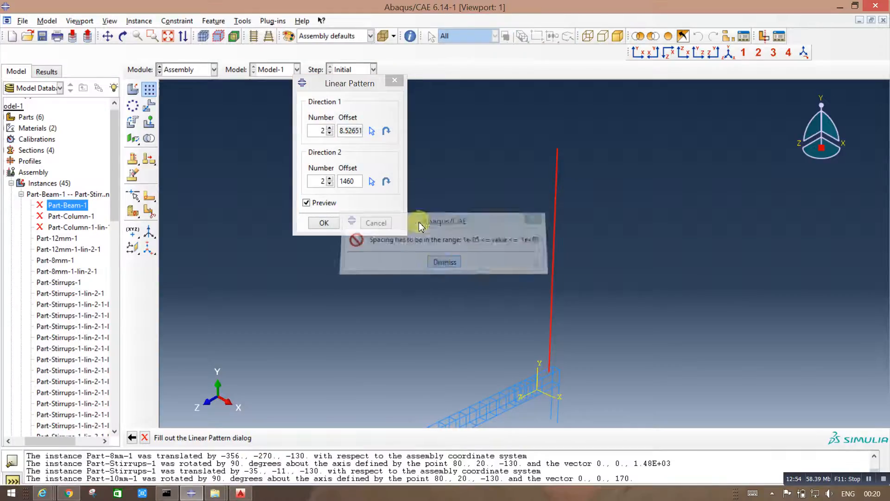
pyautogui.moveTo(341, 131); pyautogui.dragTo(357, 131)
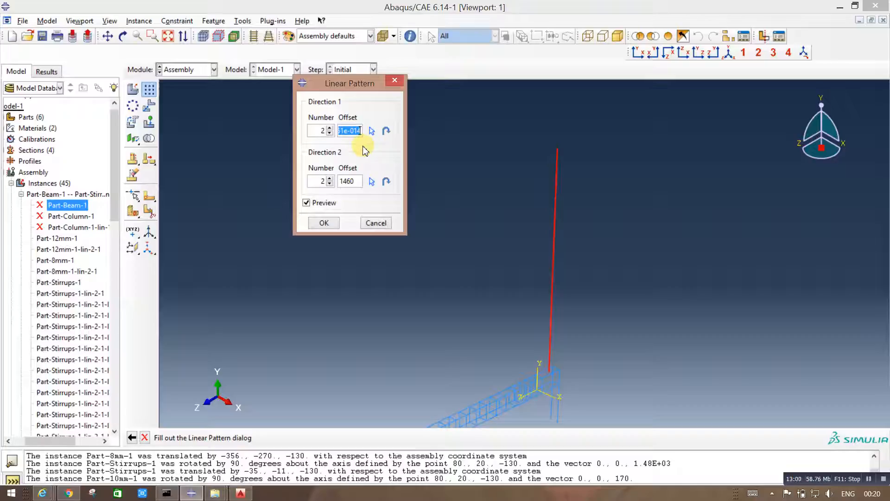
pyautogui.write('110')
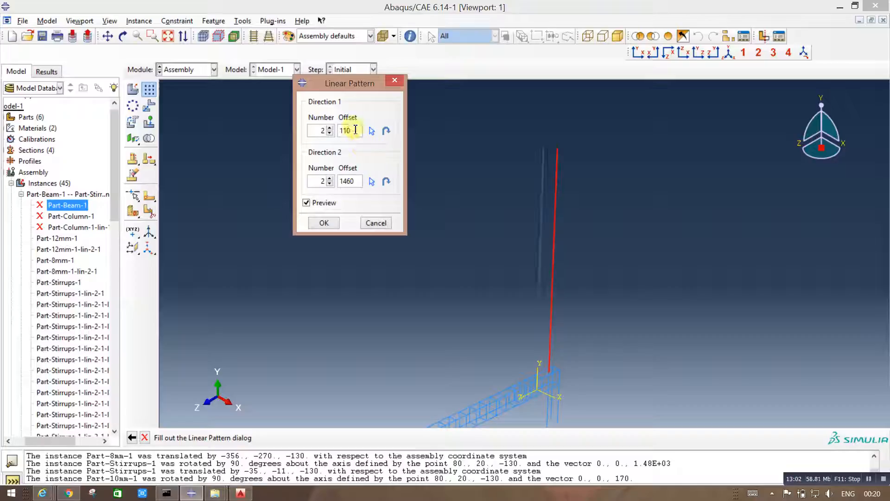
pyautogui.click(370, 132)
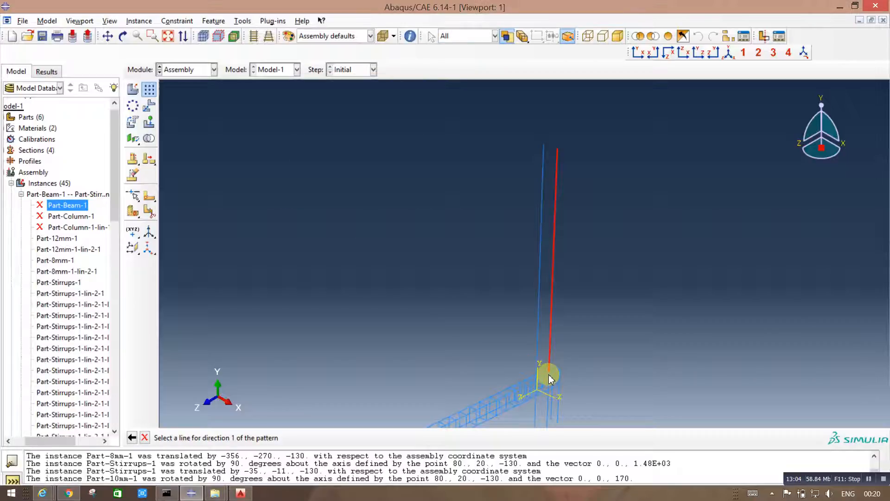
pyautogui.click(552, 376)
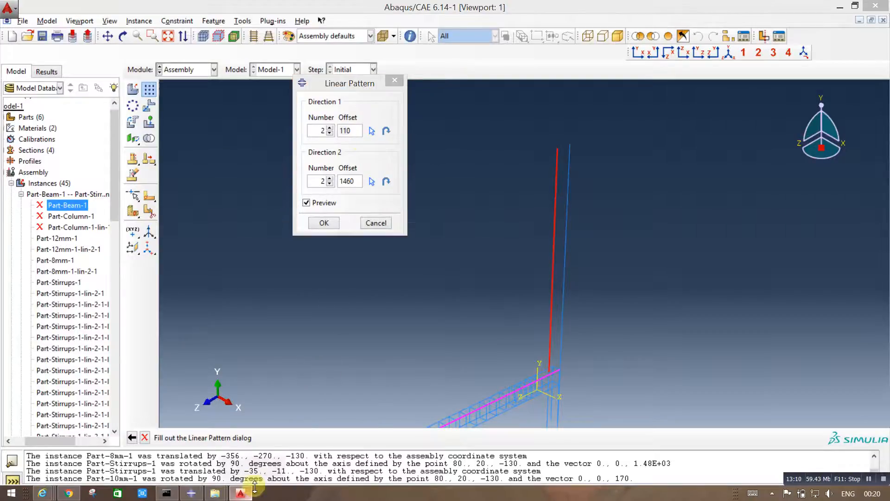
# Step: Check the column section in the AutoCAD drawing, then set direction 2 across the beam with number 2 and offset 60, and create the bars
pyautogui.click(241, 492)
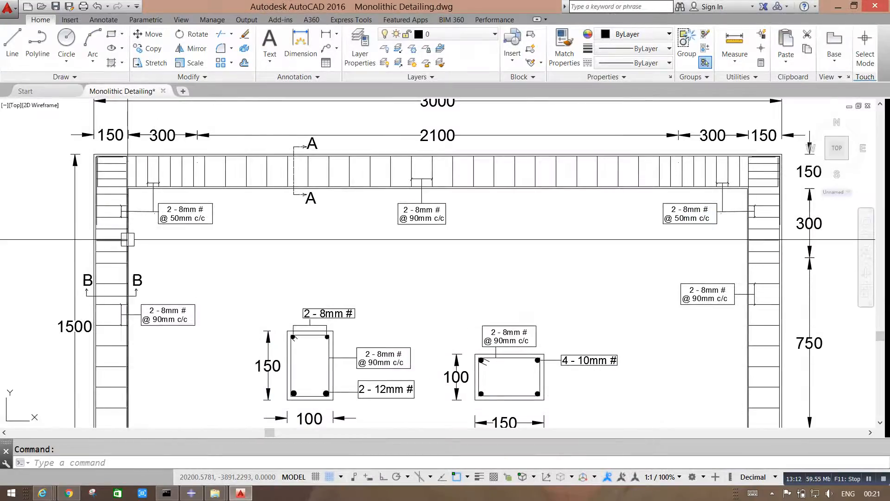
pyautogui.click(241, 493)
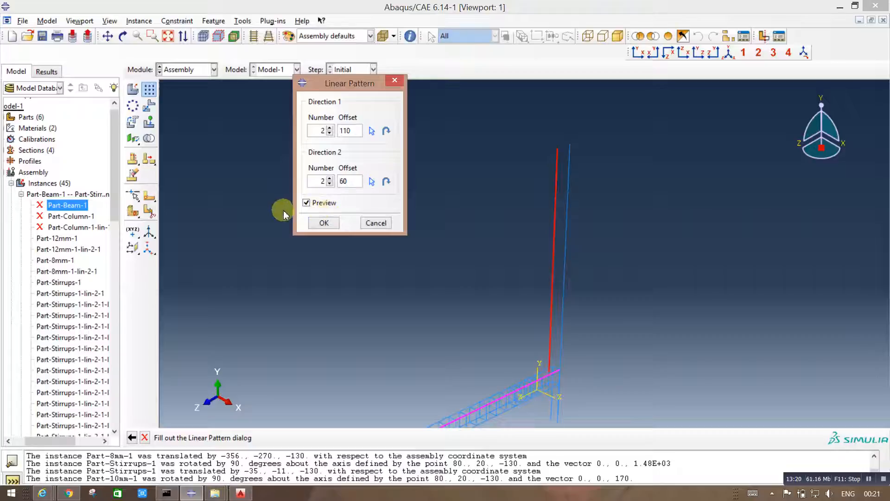
pyautogui.click(371, 181)
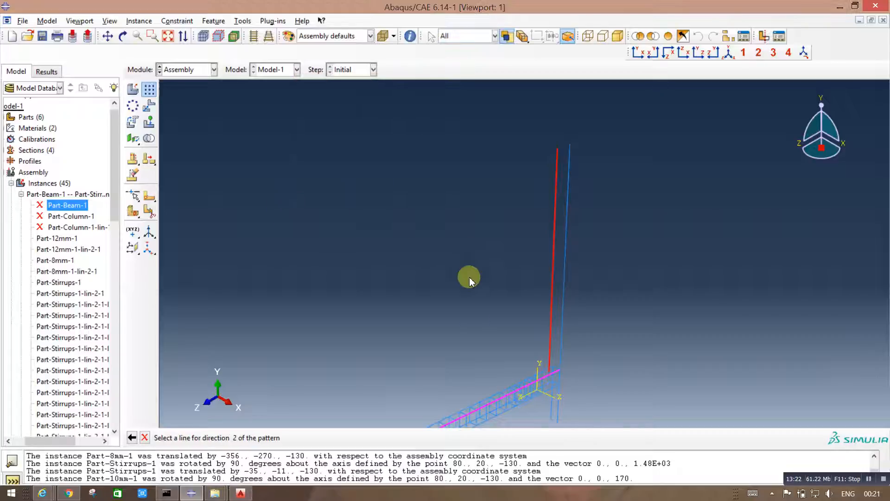
pyautogui.scroll(3, 575, 372)
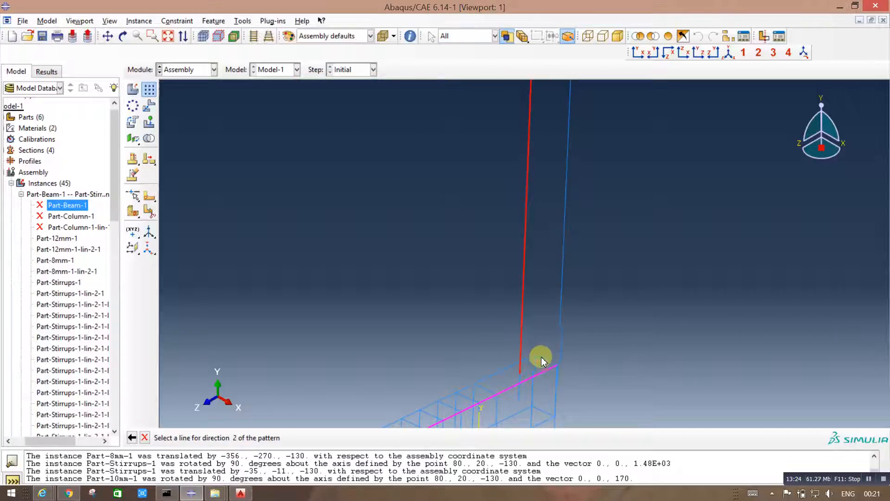
pyautogui.click(544, 364)
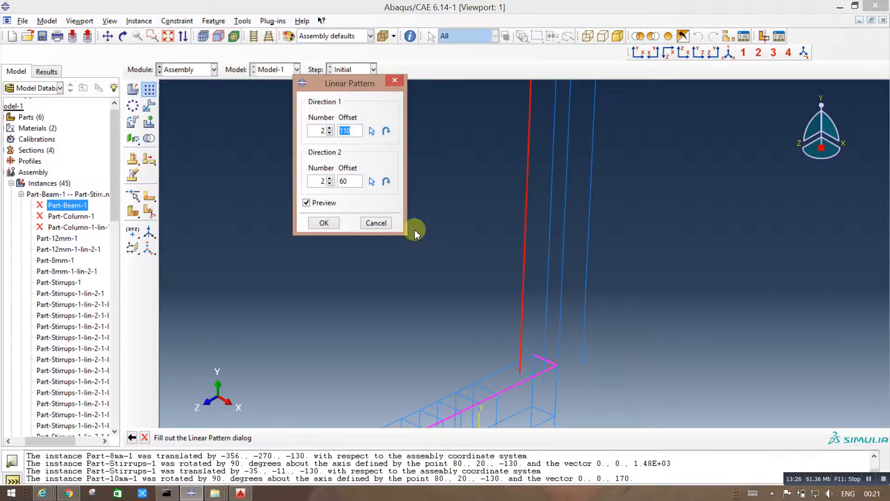
pyautogui.scroll(-3, 561, 241)
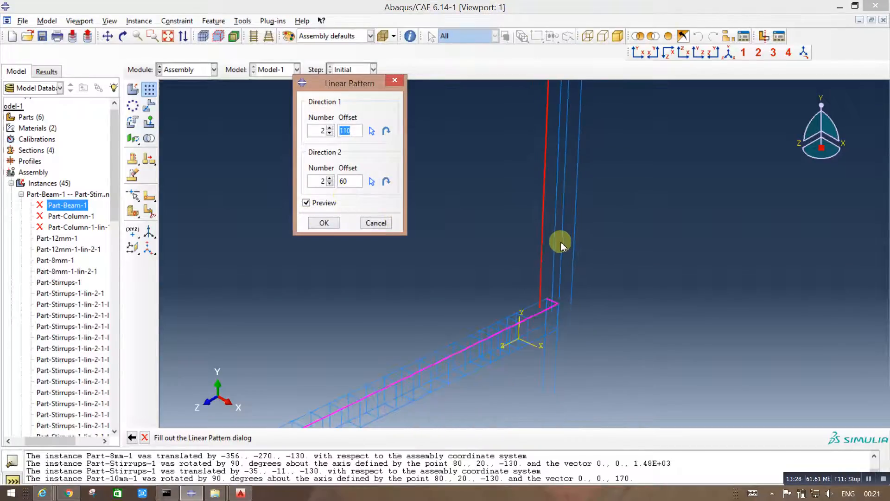
pyautogui.click(315, 227)
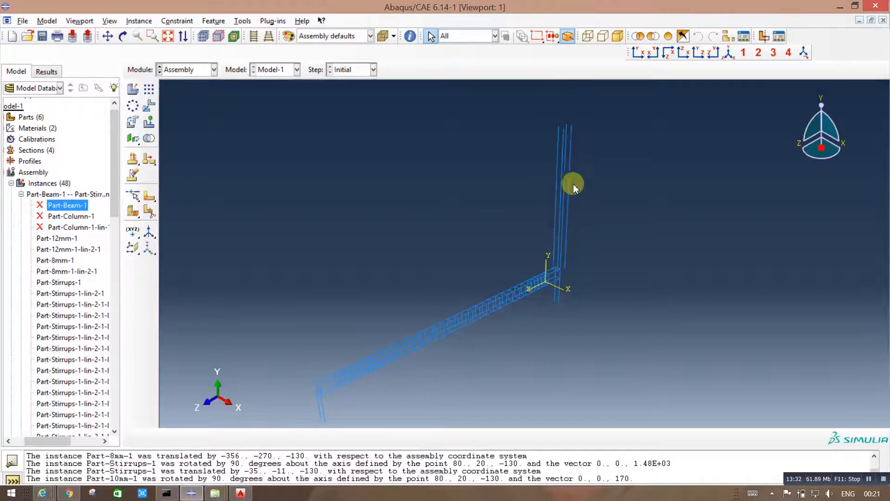
pyautogui.scroll(2, 641, 204)
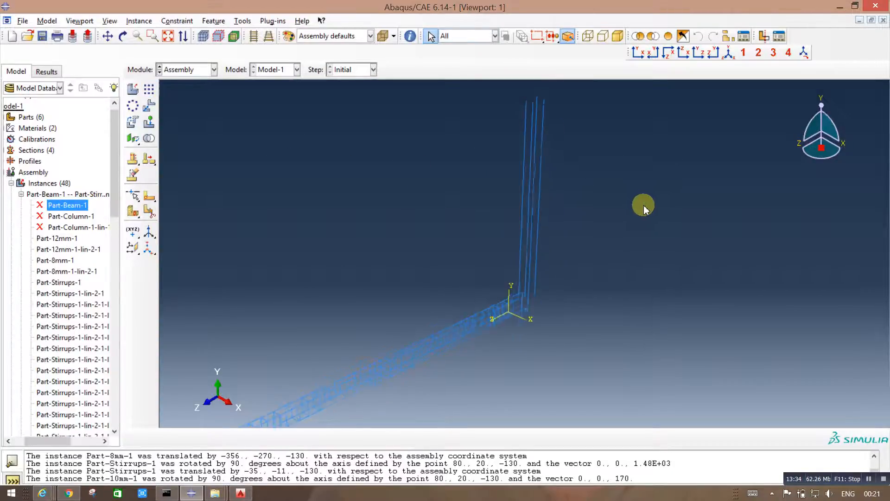
pyautogui.scroll(1, 494, 318)
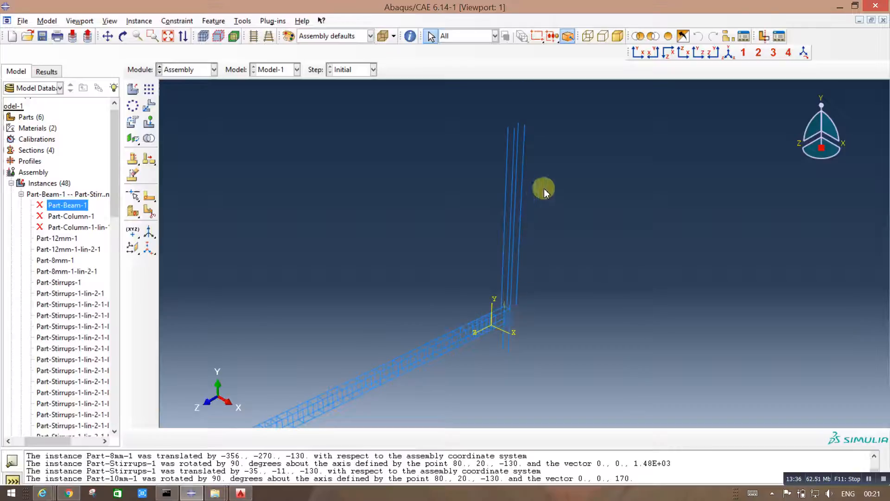
pyautogui.moveTo(582, 246); pyautogui.dragTo(622, 230)
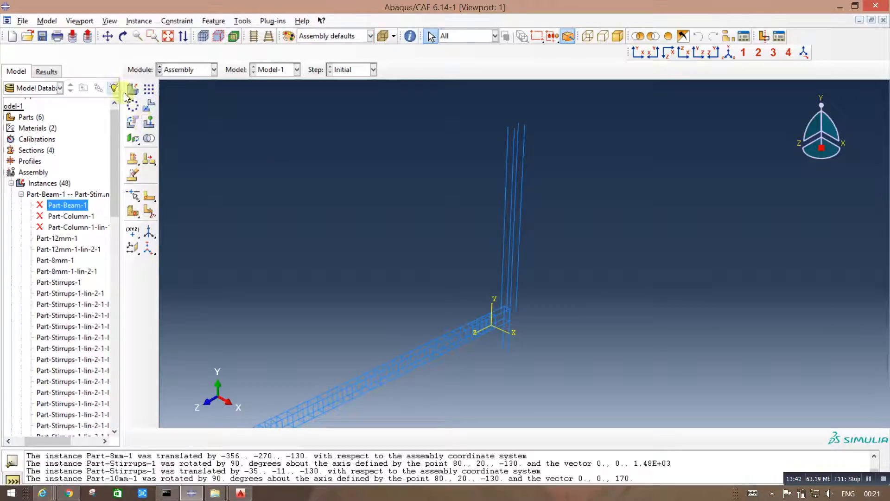
pyautogui.click(152, 105)
pyautogui.moveTo(551, 202); pyautogui.dragTo(419, 151)
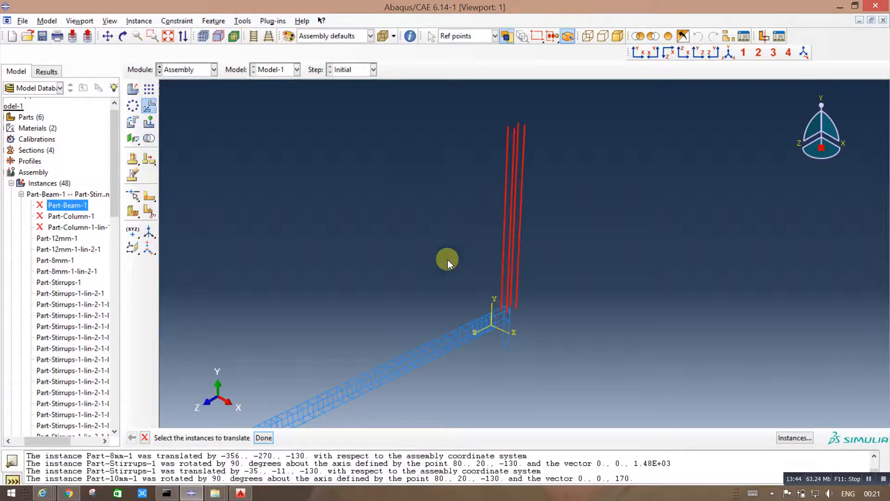
pyautogui.click(266, 441)
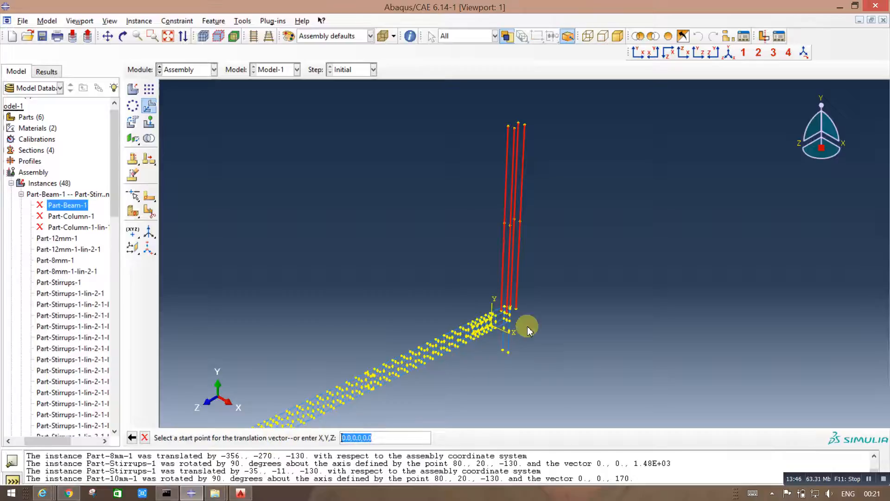
pyautogui.scroll(5, 509, 314)
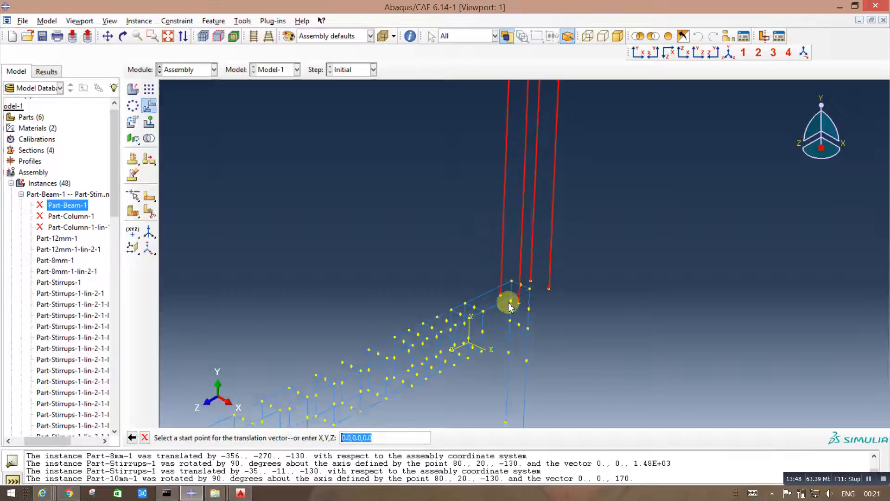
pyautogui.click(512, 277)
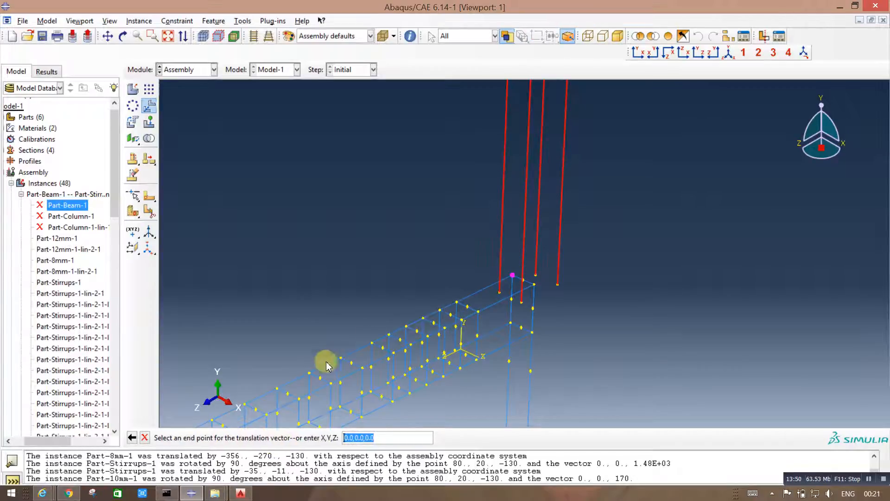
pyautogui.click(279, 388)
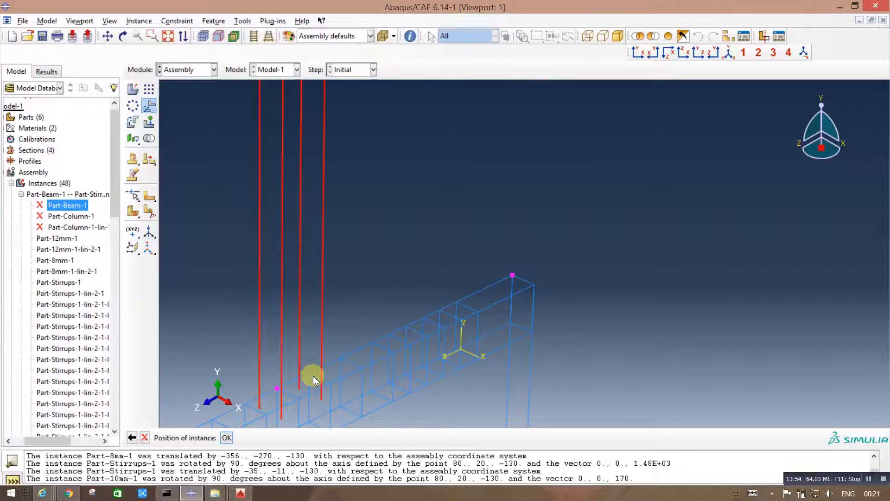
pyautogui.click(146, 439)
# Step: Translate the four vertical 10 mm bars by 0, 0, -780, from a top stirrup corner to the end corner of the beam's top bar
pyautogui.click(149, 105)
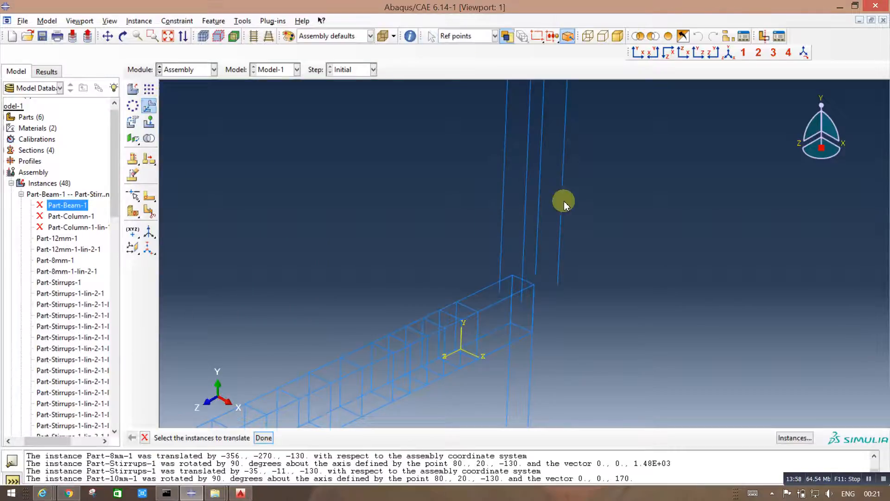
pyautogui.moveTo(691, 206); pyautogui.dragTo(457, 181)
pyautogui.click(264, 438)
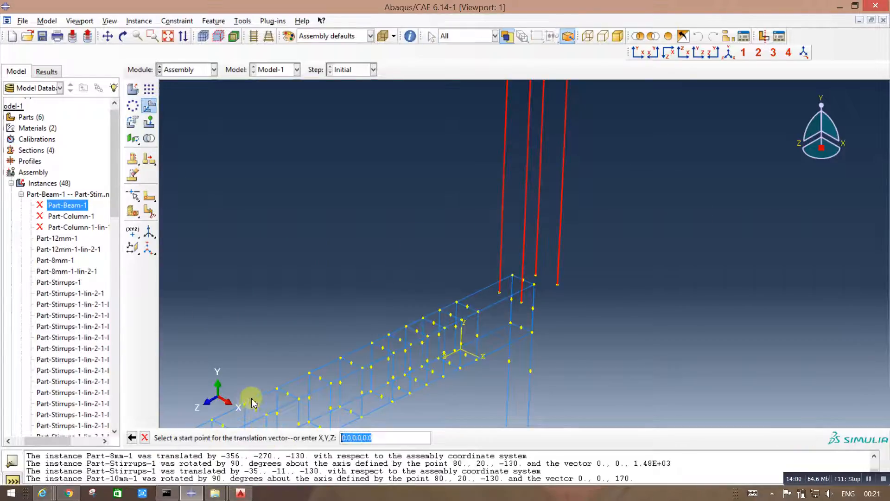
pyautogui.click(245, 404)
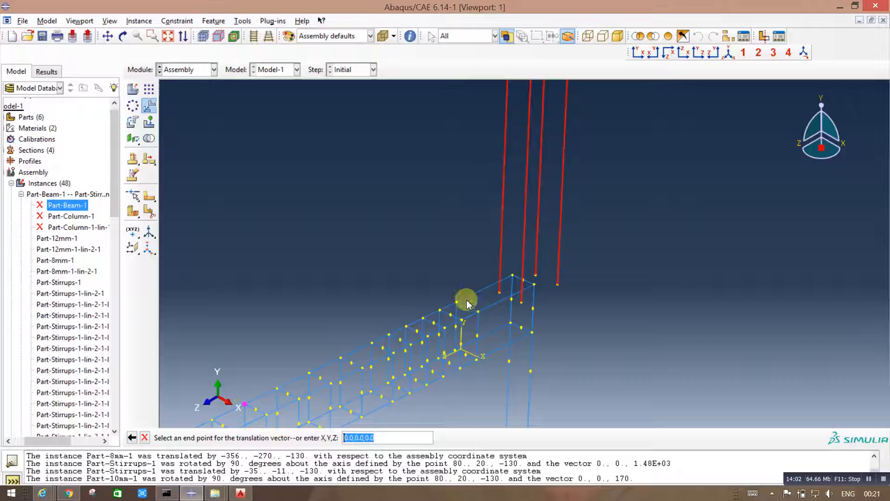
pyautogui.click(512, 275)
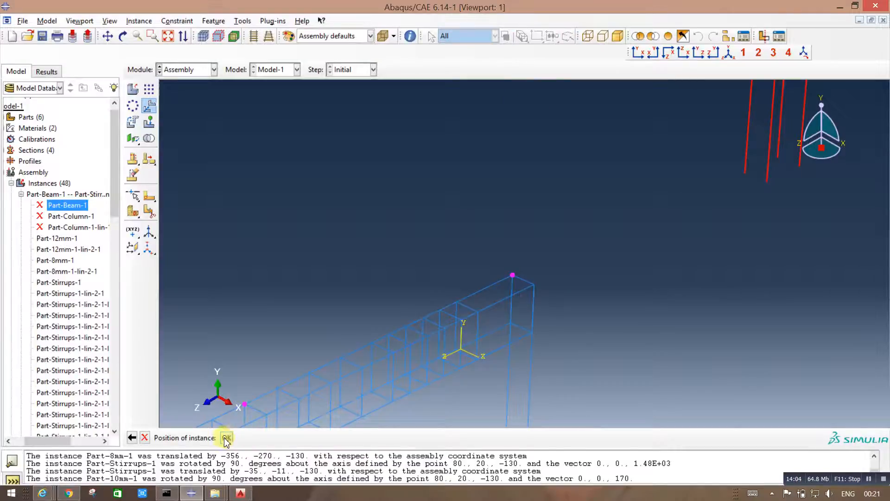
pyautogui.click(227, 439)
# Step: Examine the position of the moved vertical bars relative to the beam cage in the isometric view
pyautogui.scroll(-4, 577, 314)
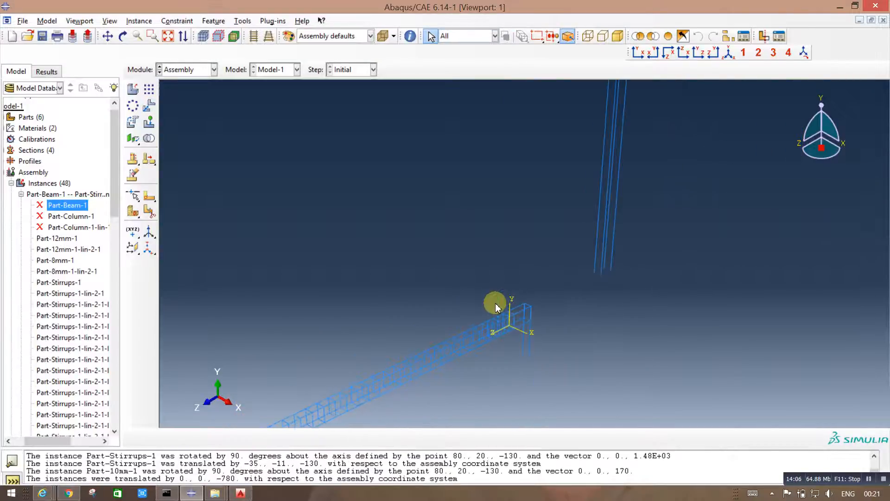
pyautogui.scroll(-1, 495, 306)
pyautogui.scroll(4, 608, 140)
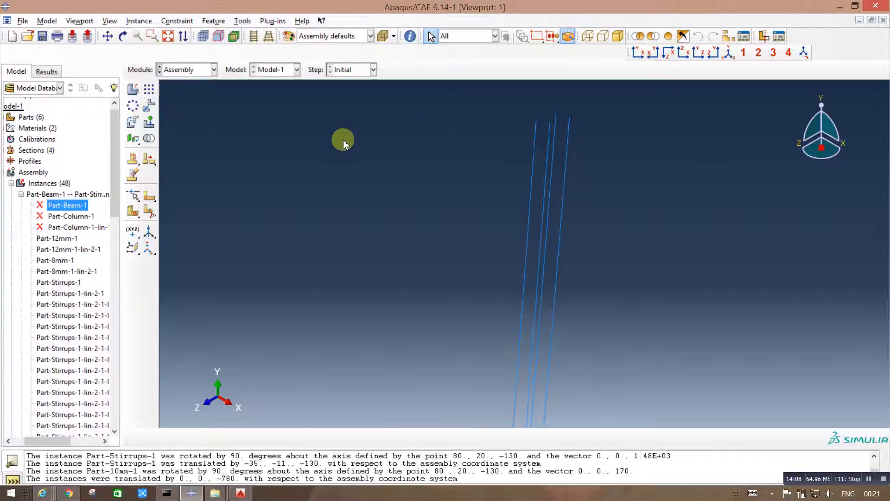
pyautogui.click(727, 53)
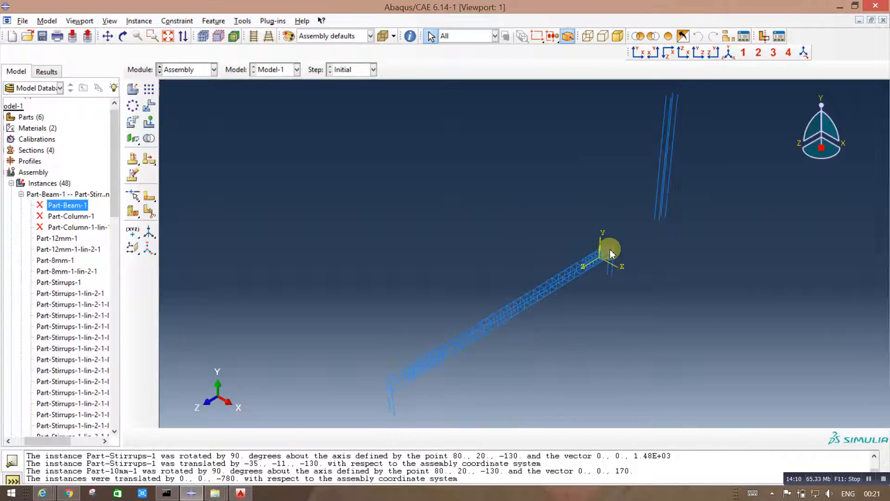
pyautogui.scroll(-1, 723, 144)
pyautogui.scroll(2, 587, 221)
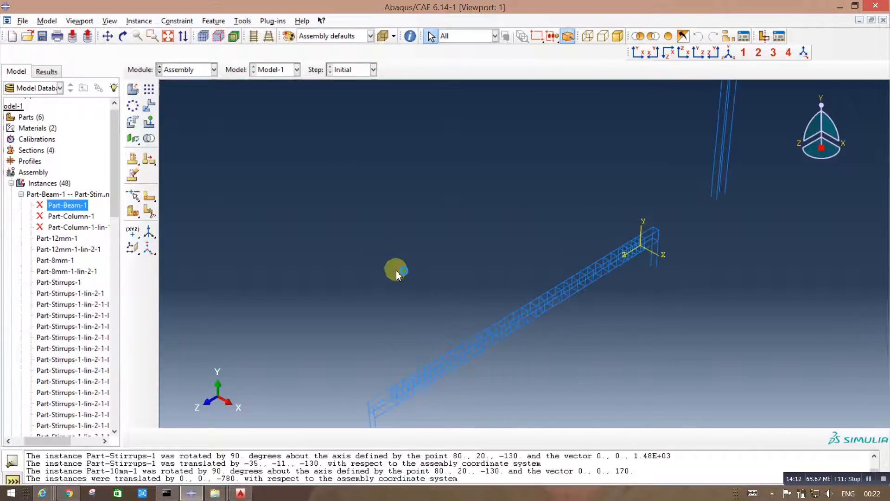
pyautogui.scroll(-3, 397, 272)
pyautogui.scroll(2, 614, 145)
pyautogui.scroll(1, 579, 171)
pyautogui.scroll(2, 367, 201)
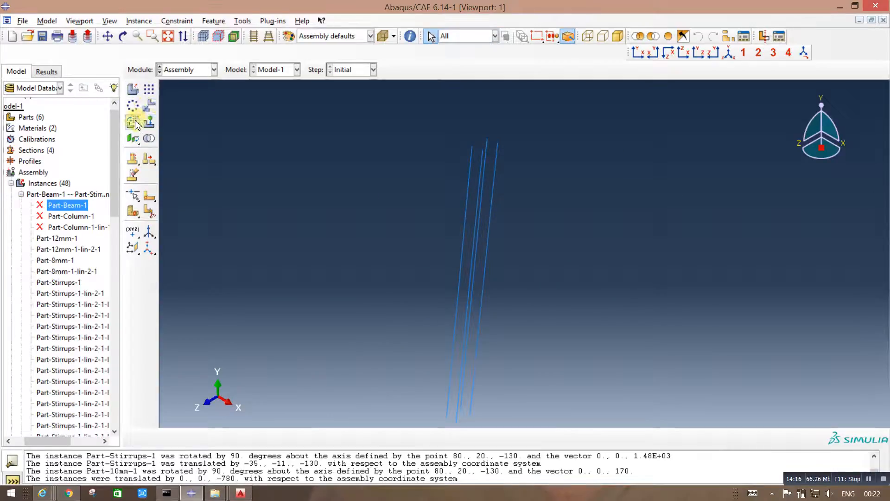
# Step: Add a dependent instance of Part-Stirrups to the assembly, auto-offset from the other instances
pyautogui.click(134, 89)
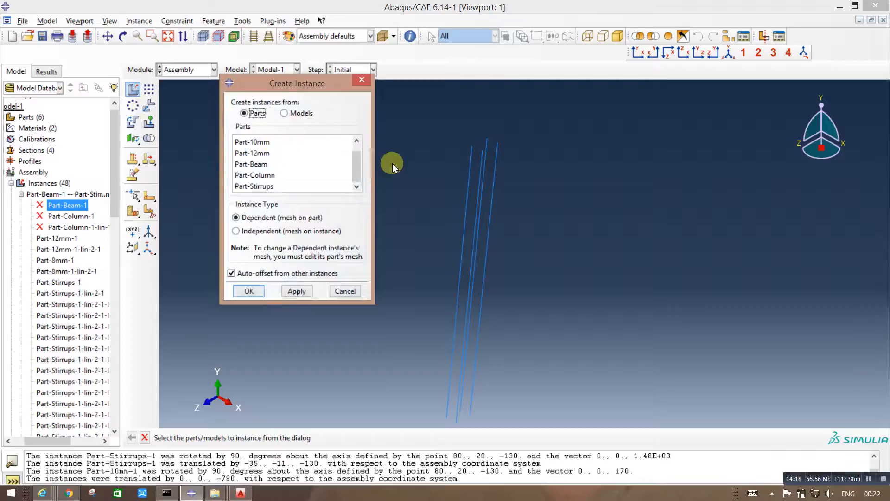
pyautogui.scroll(1, 361, 174)
pyautogui.click(253, 140)
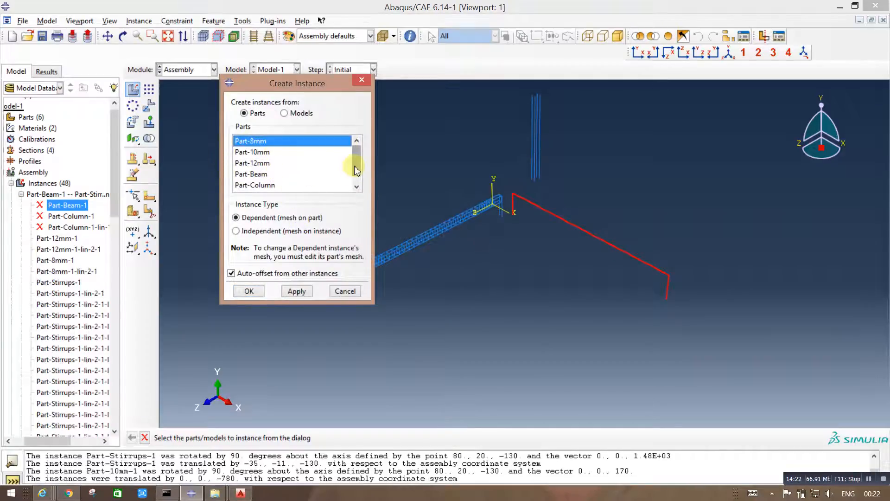
pyautogui.scroll(-1, 357, 171)
pyautogui.click(258, 185)
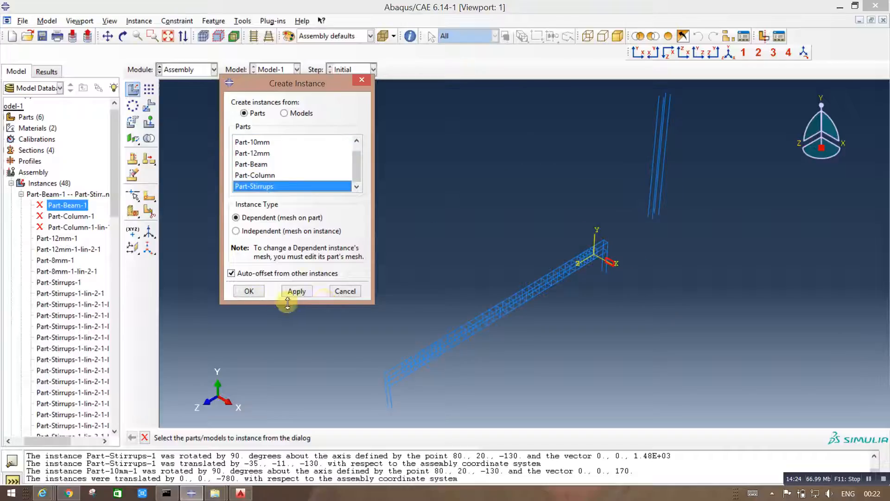
pyautogui.click(250, 292)
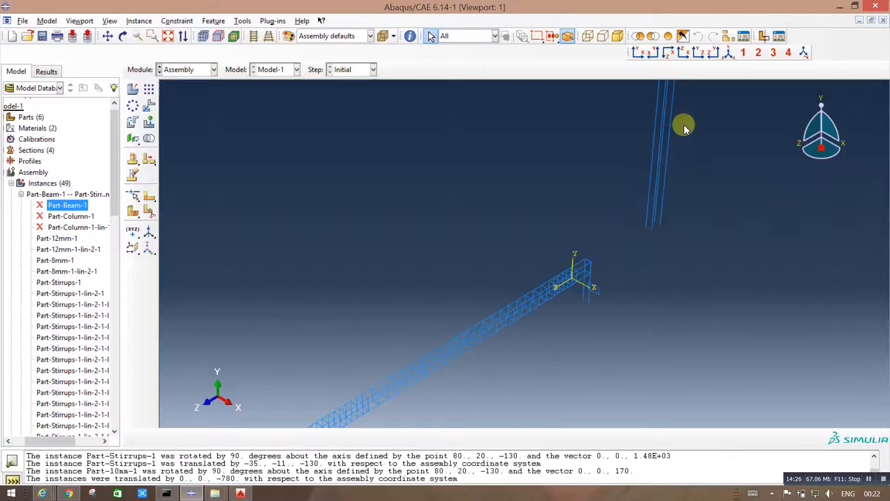
pyautogui.scroll(3, 659, 238)
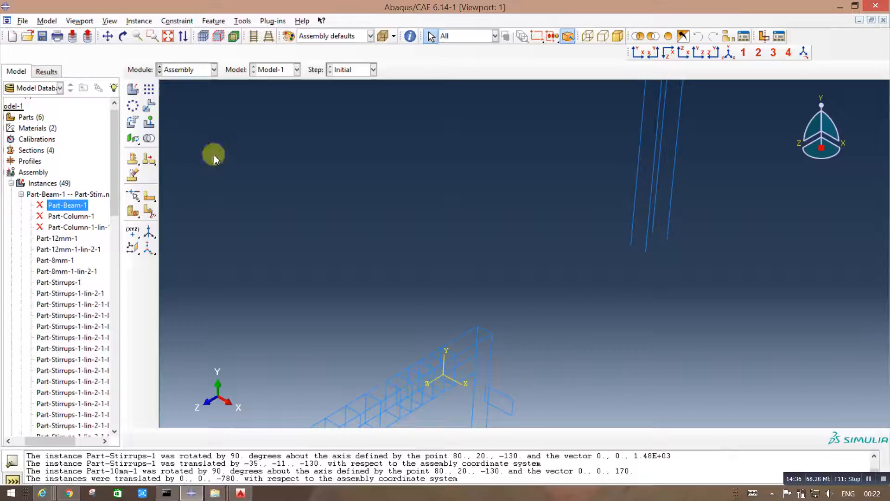
pyautogui.click(149, 106)
pyautogui.scroll(4, 556, 243)
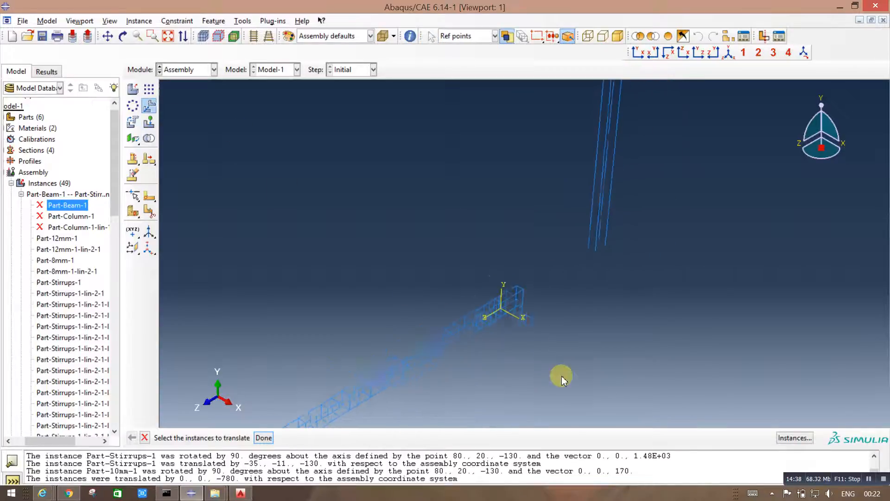
pyautogui.scroll(-6, 561, 376)
pyautogui.click(505, 273)
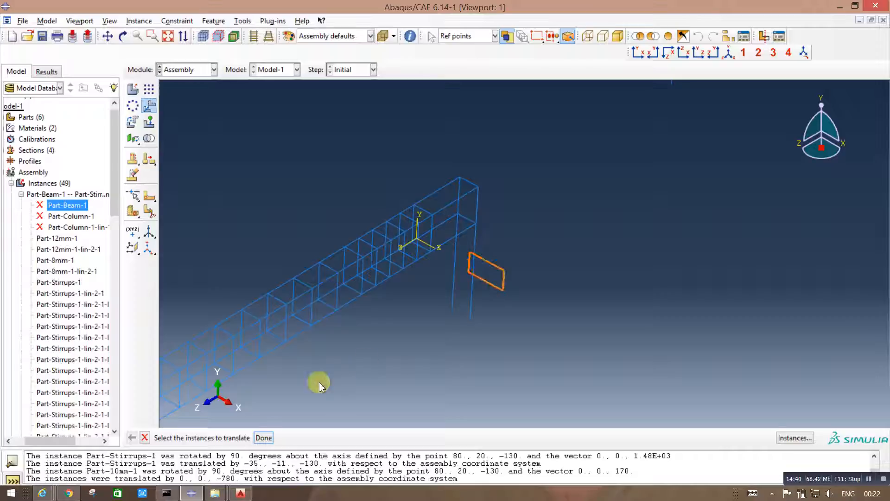
pyautogui.click(264, 438)
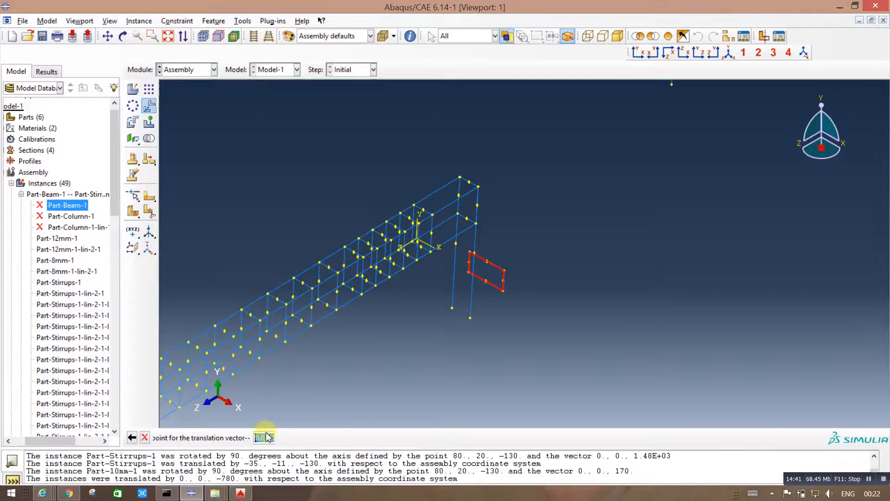
pyautogui.click(476, 223)
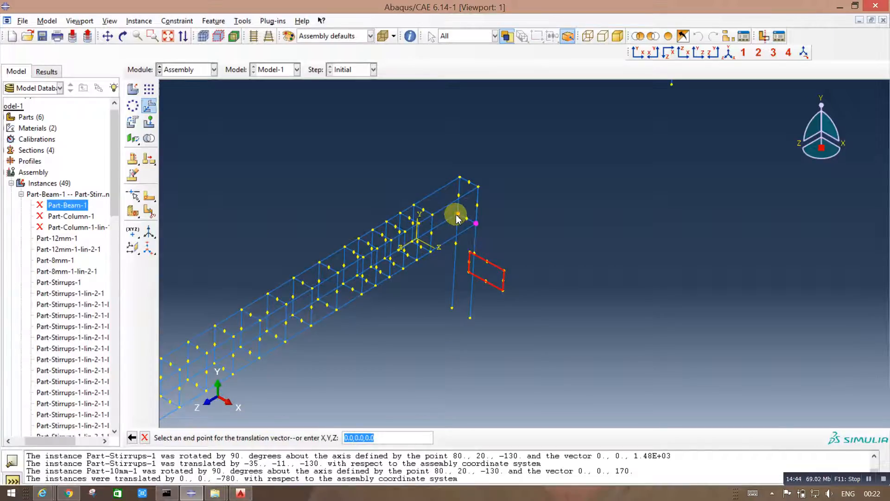
pyautogui.click(458, 214)
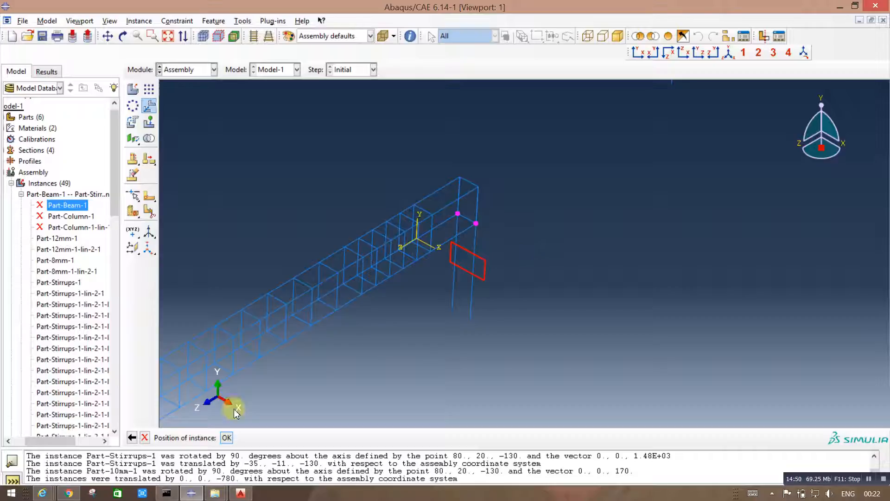
pyautogui.click(145, 437)
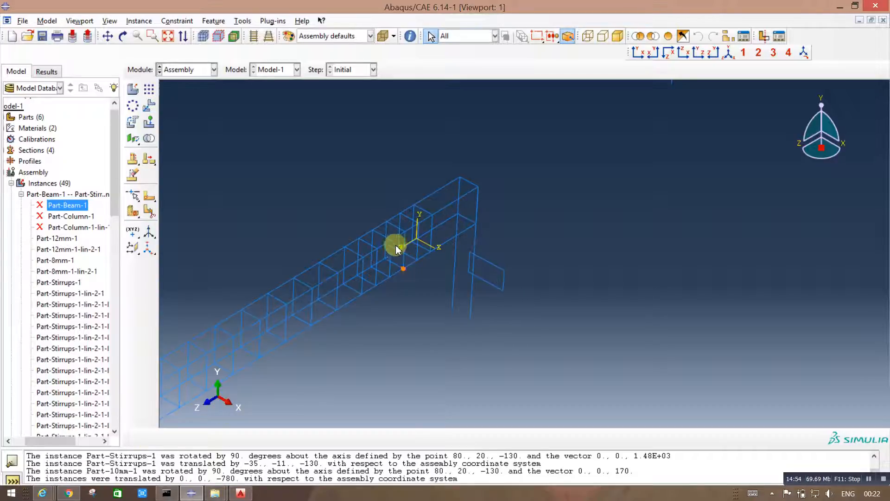
pyautogui.click(149, 108)
# Step: Rotate the new stirrup 90 degrees to horizontal about its lower long edge, from point 171, -15, 0 with vector 110, 0, 0
pyautogui.click(132, 122)
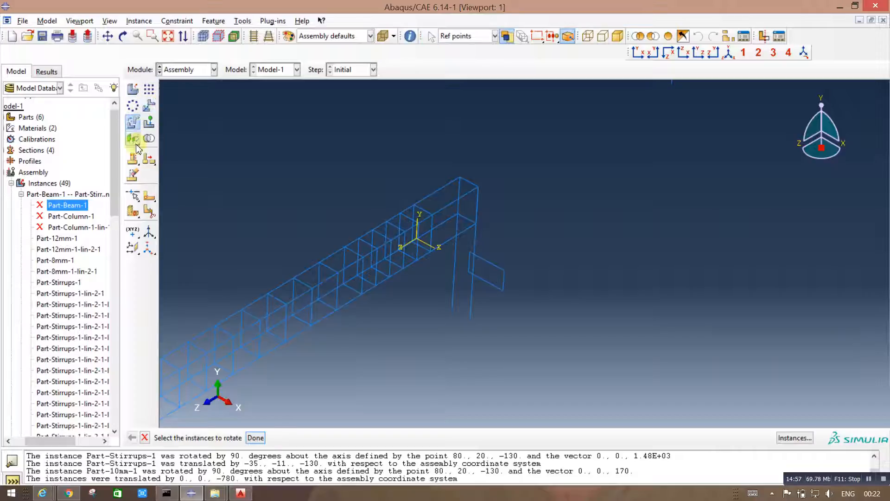
pyautogui.click(494, 250)
pyautogui.click(256, 437)
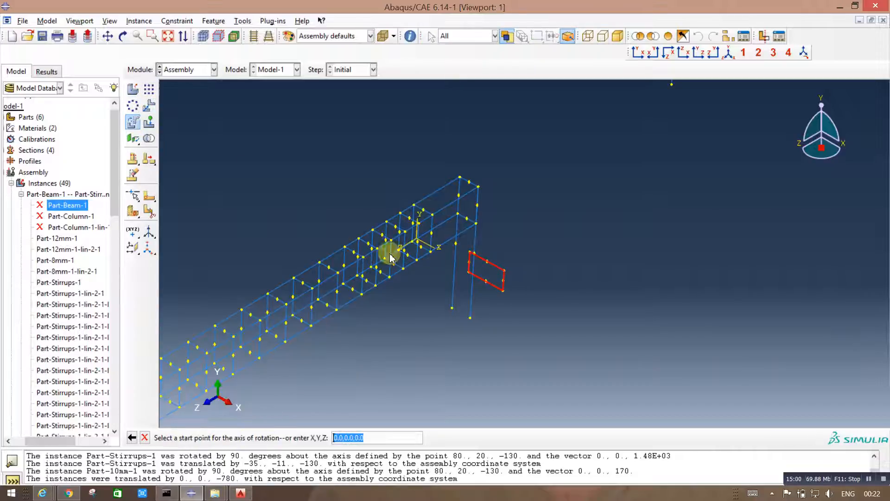
pyautogui.scroll(5, 447, 243)
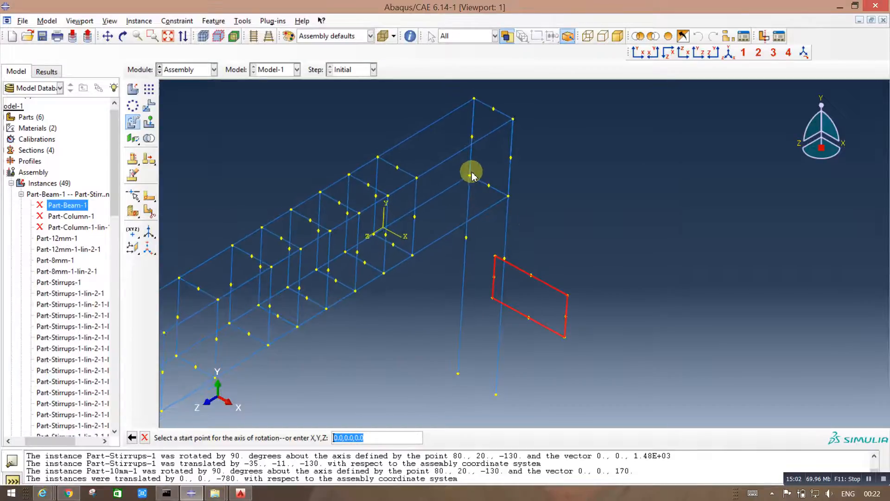
pyautogui.click(470, 176)
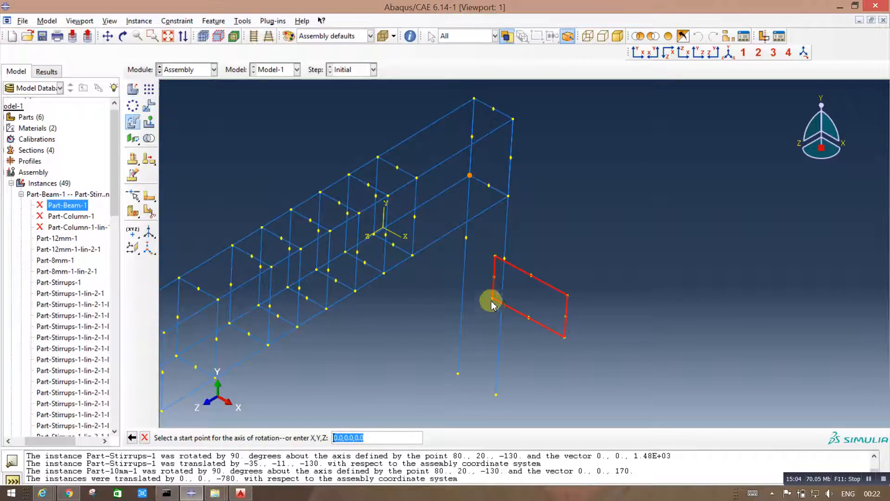
pyautogui.click(492, 298)
pyautogui.click(564, 337)
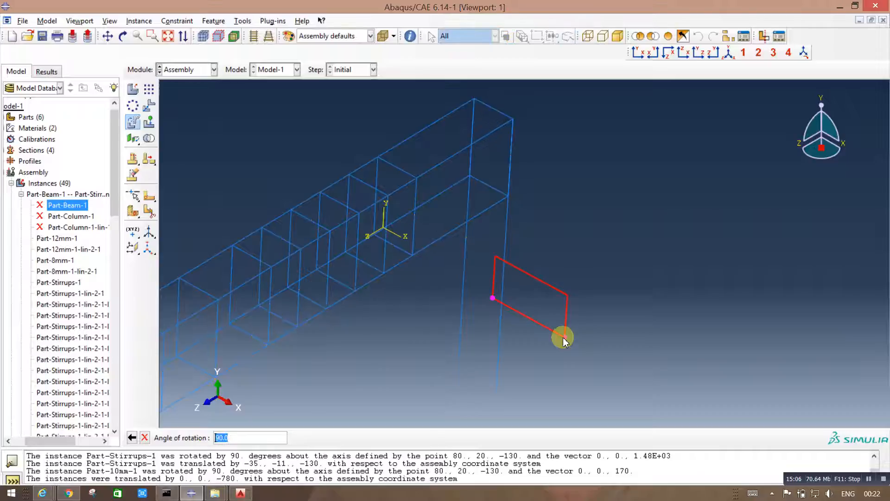
pyautogui.press('Return')
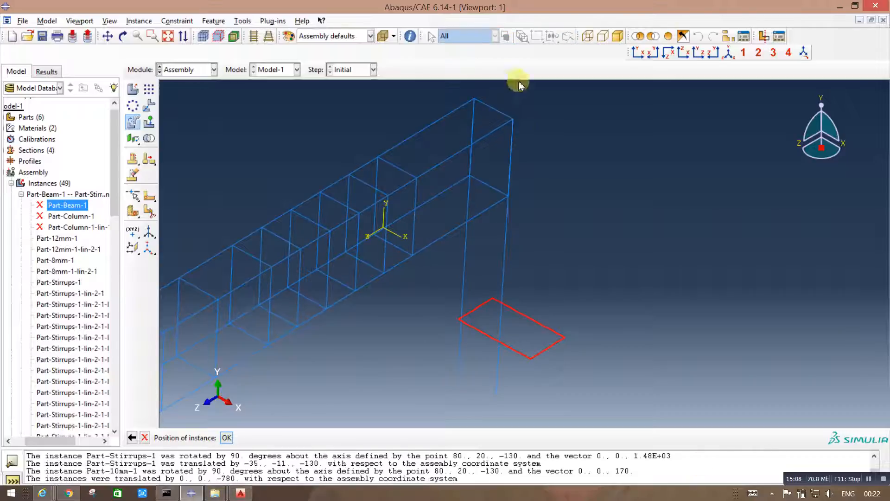
pyautogui.click(226, 442)
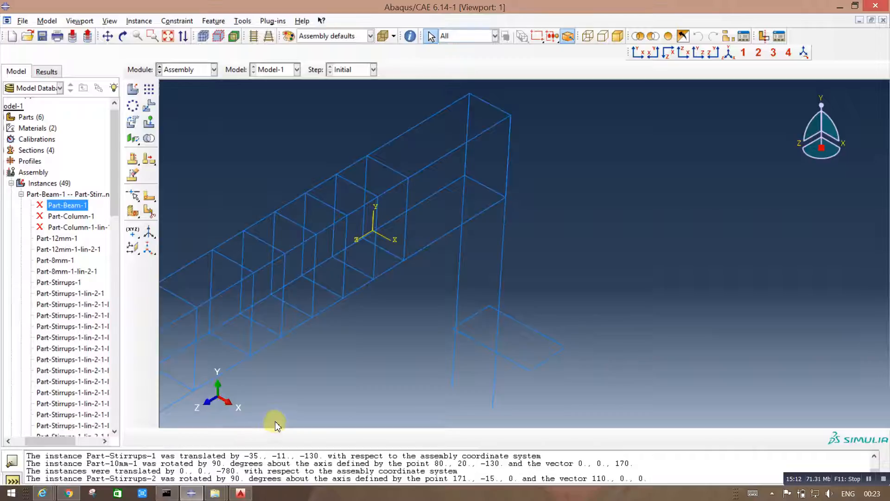
# Step: Rotate the horizontal stirrup 90 degrees about the vertical axis at the beam cage's end corner, from point 80, 20, -130 with vector 0, 110, 0
pyautogui.click(132, 123)
pyautogui.click(500, 354)
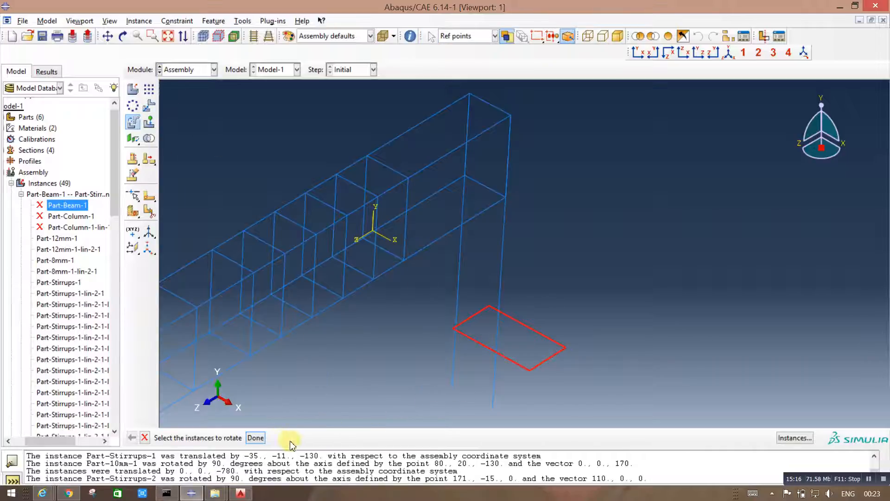
pyautogui.click(256, 438)
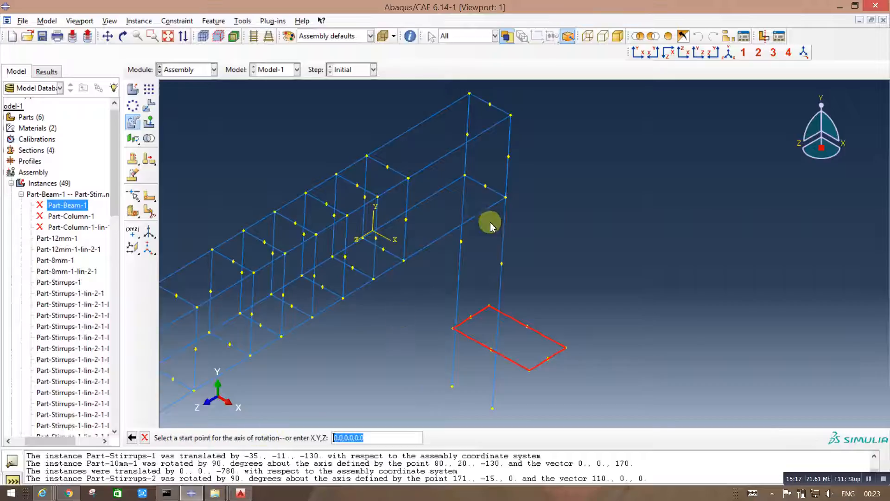
pyautogui.click(506, 198)
pyautogui.click(511, 115)
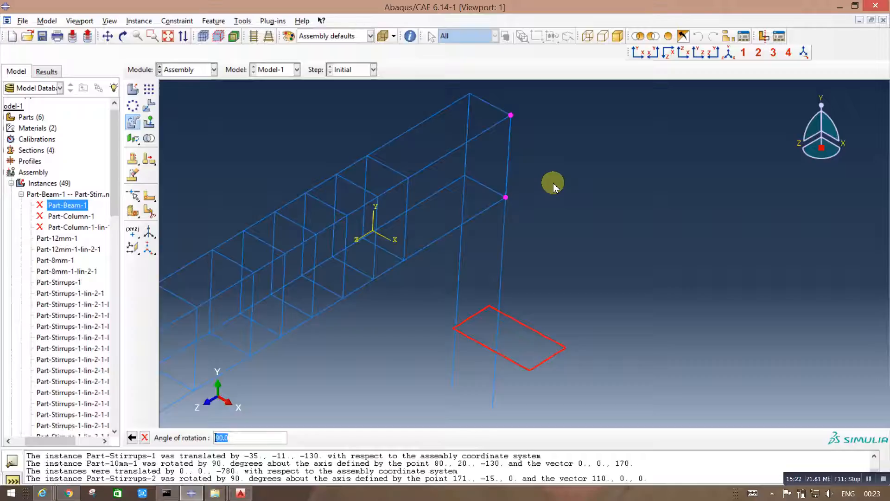
pyautogui.press('Return')
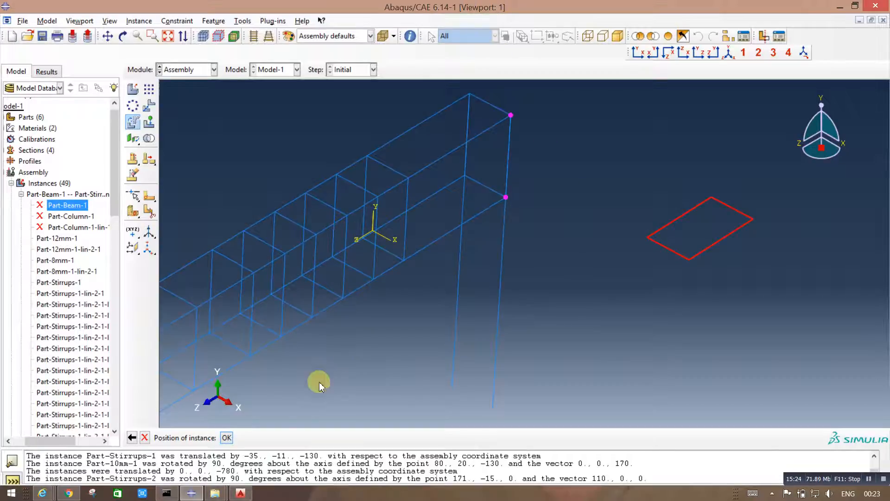
pyautogui.click(227, 439)
# Step: Translate the rotated stirrup by -110, 1.641E+03, -559, from its back corner to the top end of the matching vertical 10 mm column bar
pyautogui.scroll(-3, 680, 236)
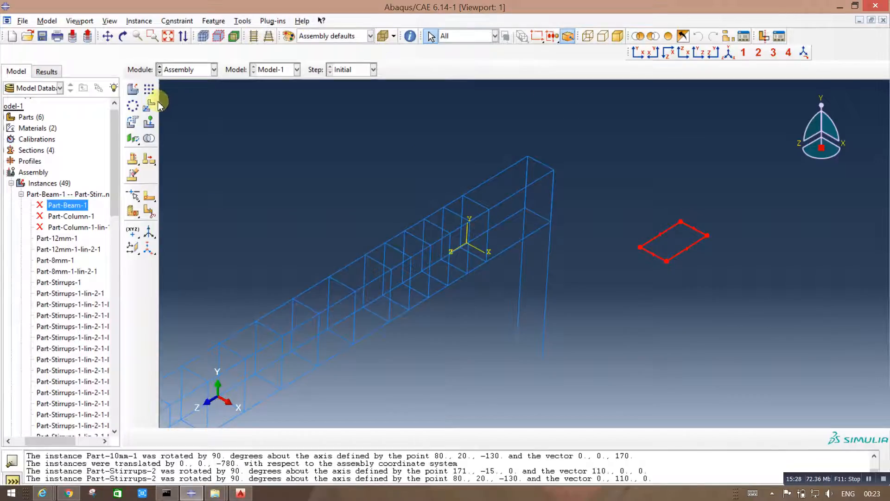
pyautogui.click(153, 114)
pyautogui.moveTo(819, 331); pyautogui.dragTo(603, 174)
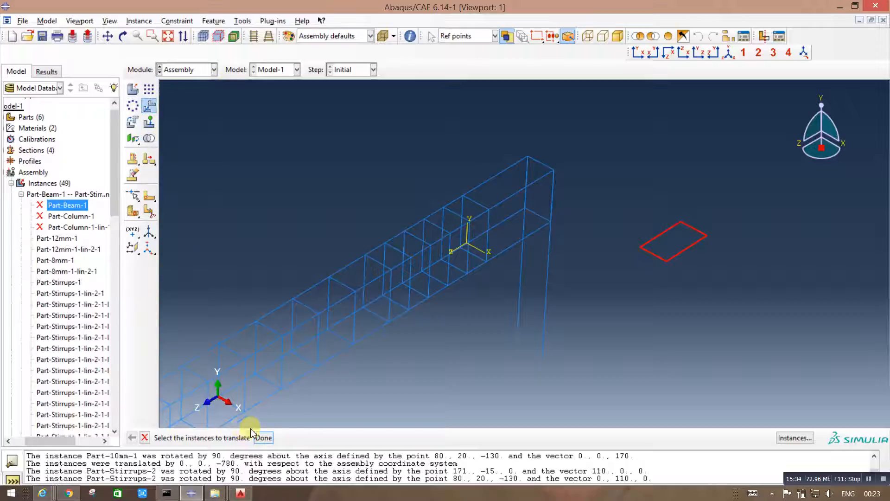
pyautogui.click(263, 438)
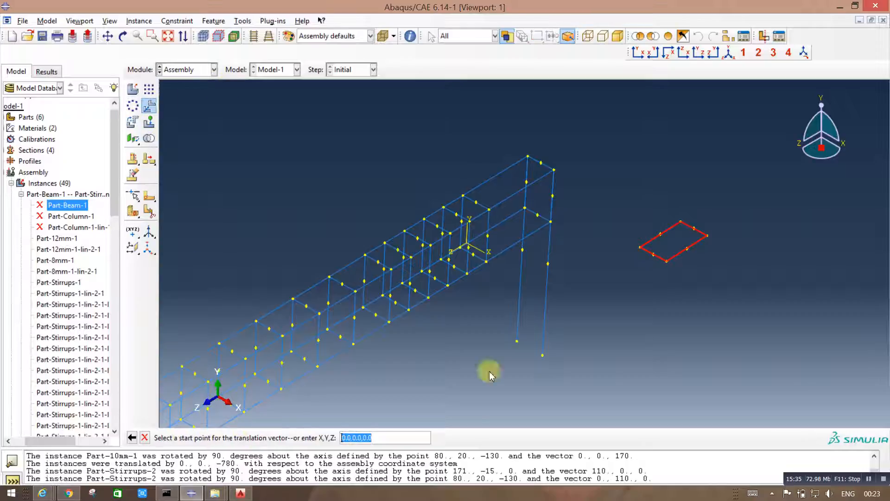
pyautogui.click(682, 226)
pyautogui.scroll(-5, 632, 314)
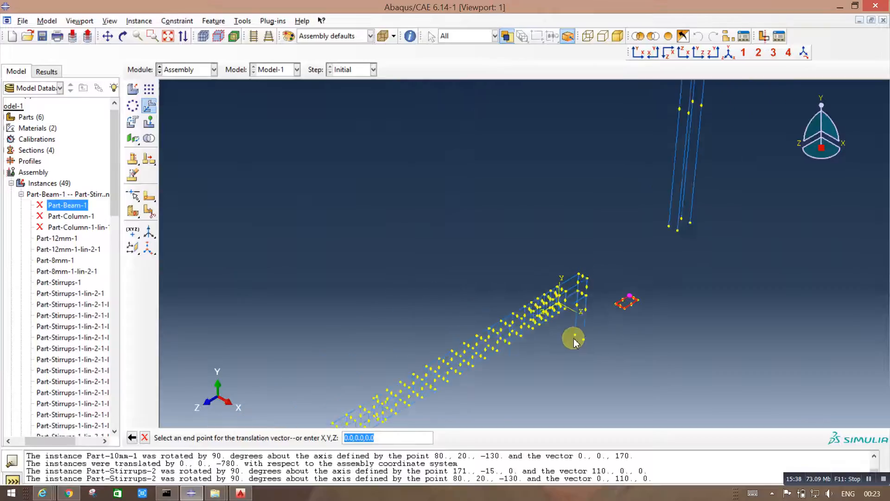
pyautogui.scroll(-5, 575, 342)
pyautogui.scroll(3, 651, 122)
pyautogui.scroll(-1, 663, 99)
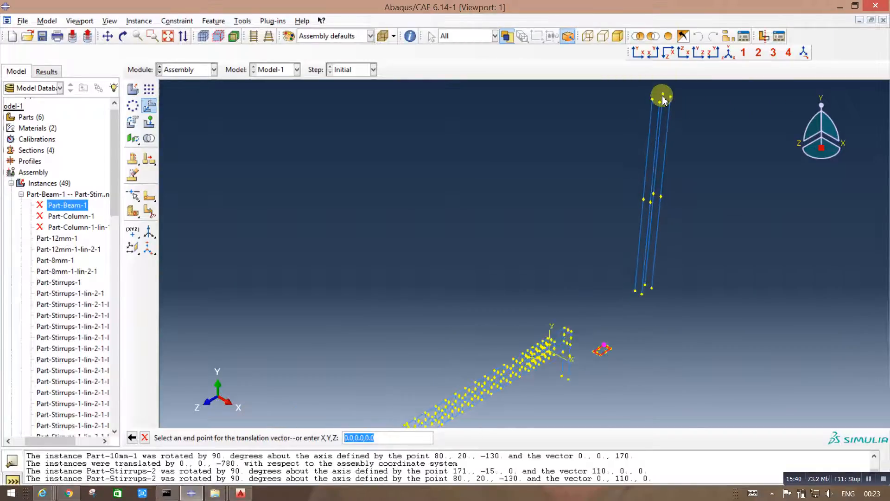
pyautogui.scroll(1, 664, 98)
pyautogui.click(663, 96)
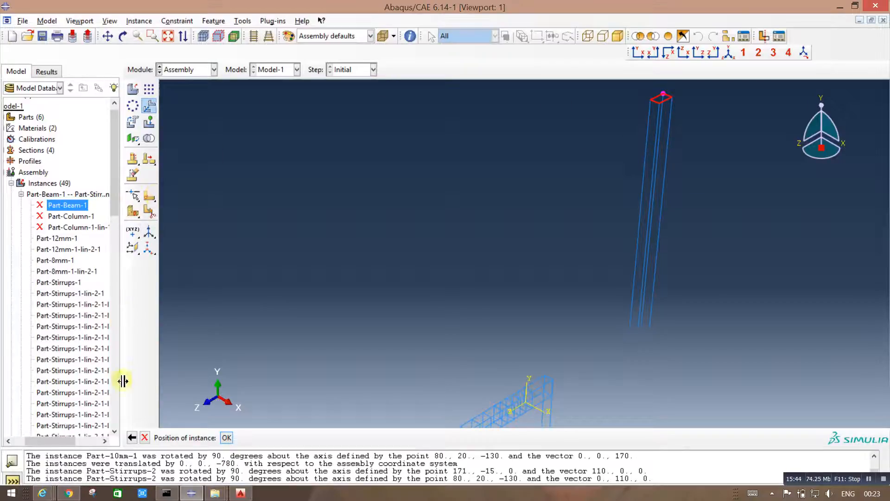
pyautogui.click(227, 438)
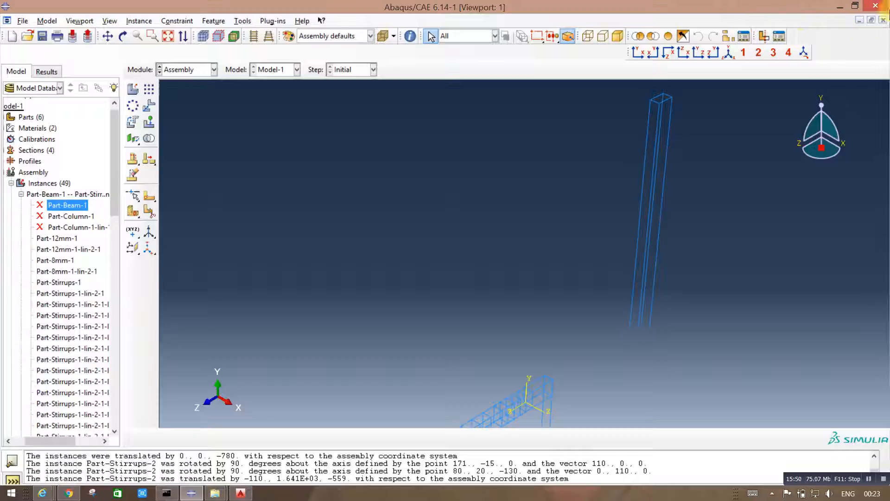
# Step: Start a linear pattern for the column's top stirrup and switch to AutoCAD to check the column stirrup spacing in Monolithic Detailing.dwg
pyautogui.scroll(-1, 499, 210)
pyautogui.scroll(3, 521, 205)
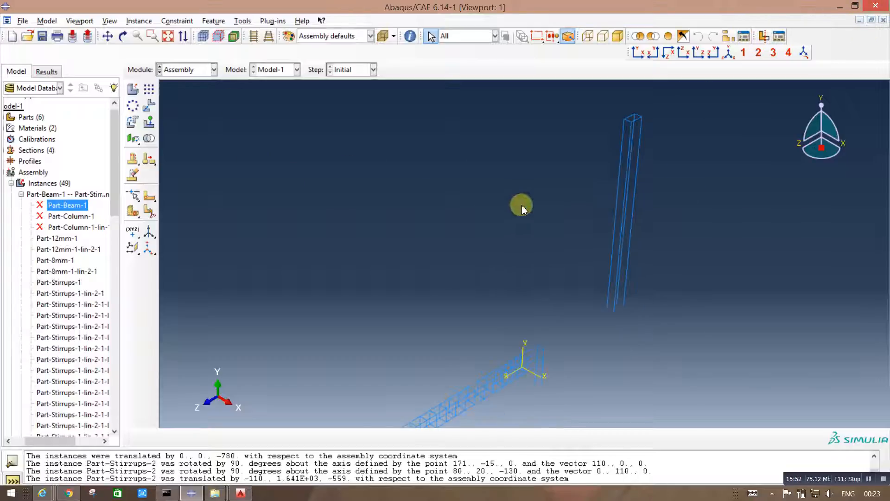
pyautogui.scroll(-2, 634, 118)
pyautogui.scroll(-3, 631, 119)
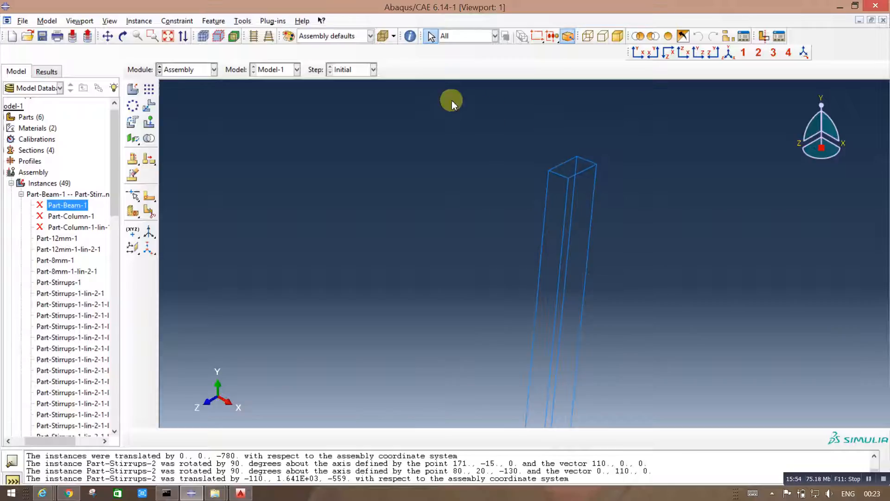
pyautogui.click(146, 90)
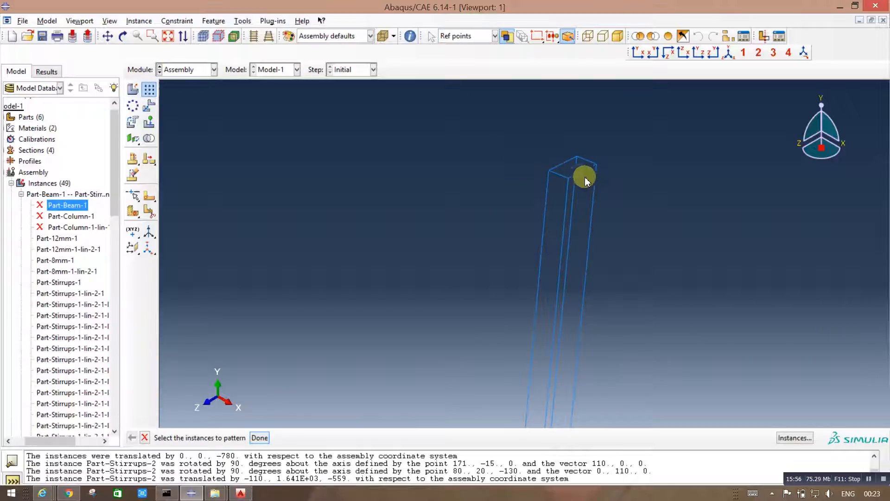
pyautogui.click(243, 495)
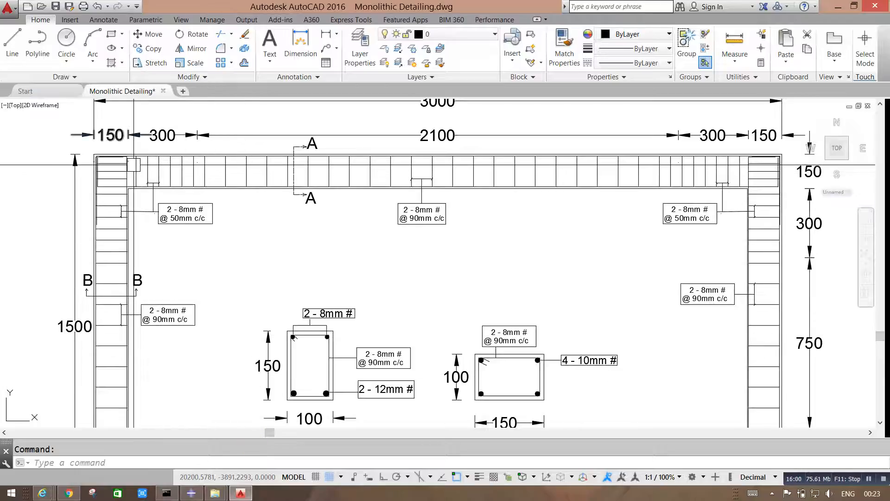
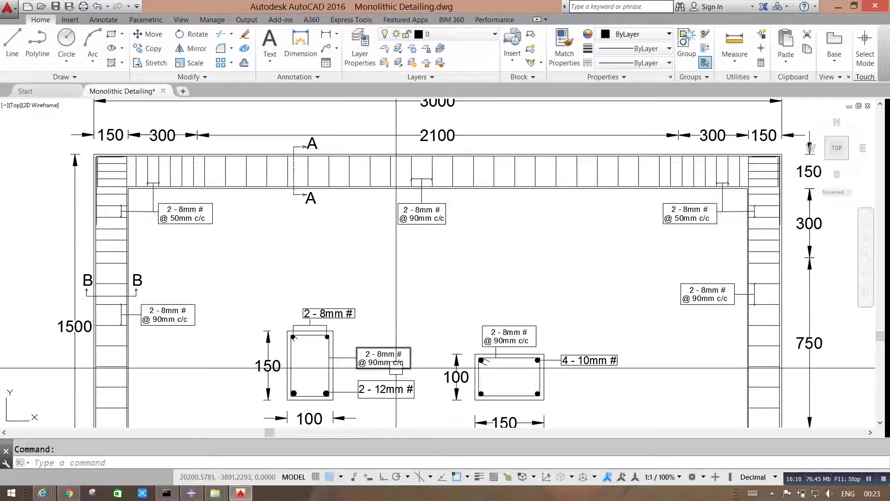
# Step: Switch back to Abaqus/CAE and pattern the column's top stirrup 10 times at an offset of 50 down the vertical bar, in one direction only
pyautogui.click(241, 494)
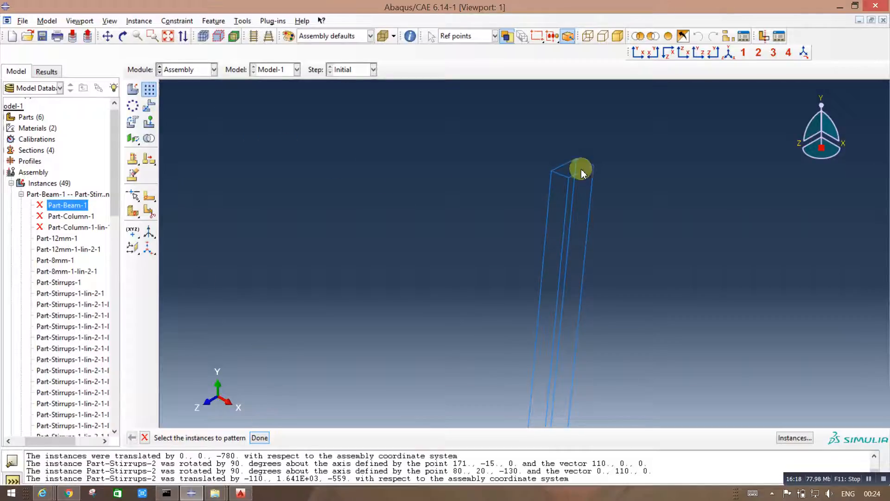
pyautogui.click(579, 176)
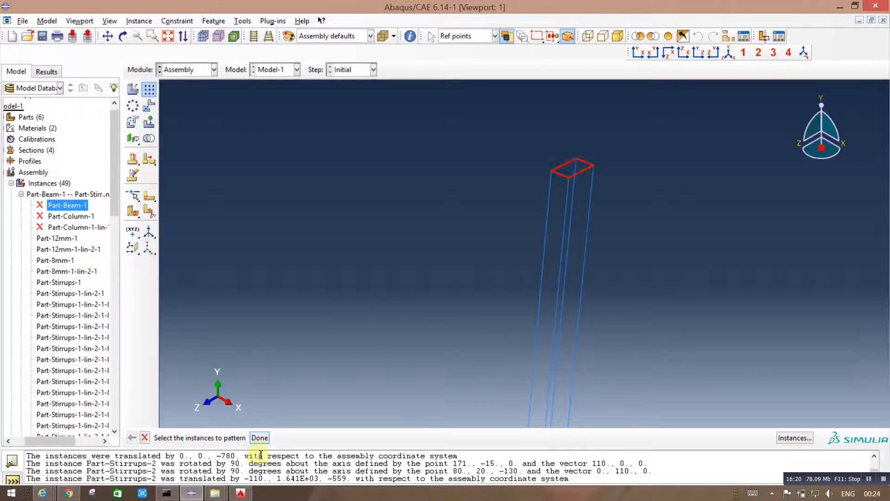
pyautogui.click(259, 438)
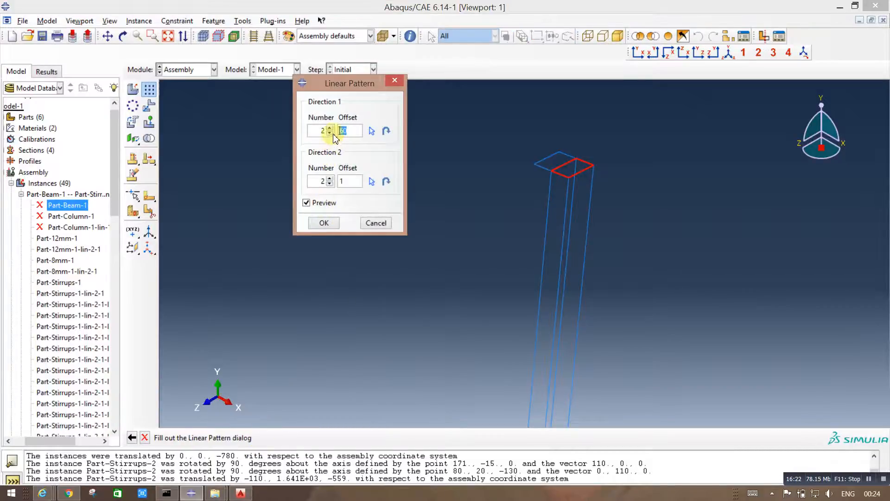
pyautogui.click(330, 184)
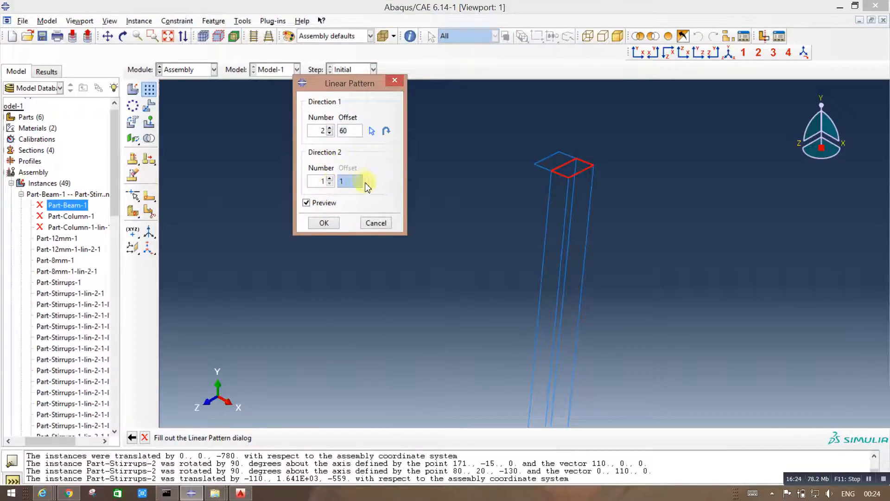
pyautogui.click(371, 132)
pyautogui.click(563, 230)
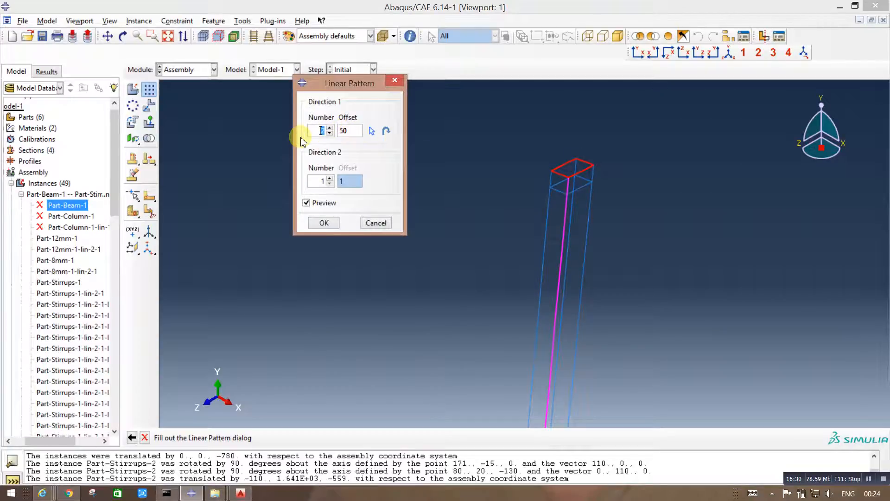
pyautogui.write('1')
pyautogui.click(350, 174)
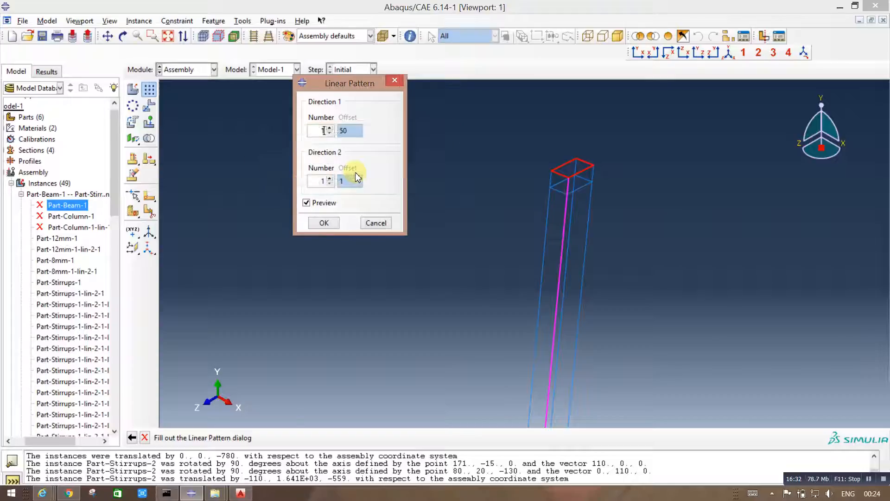
pyautogui.write('0')
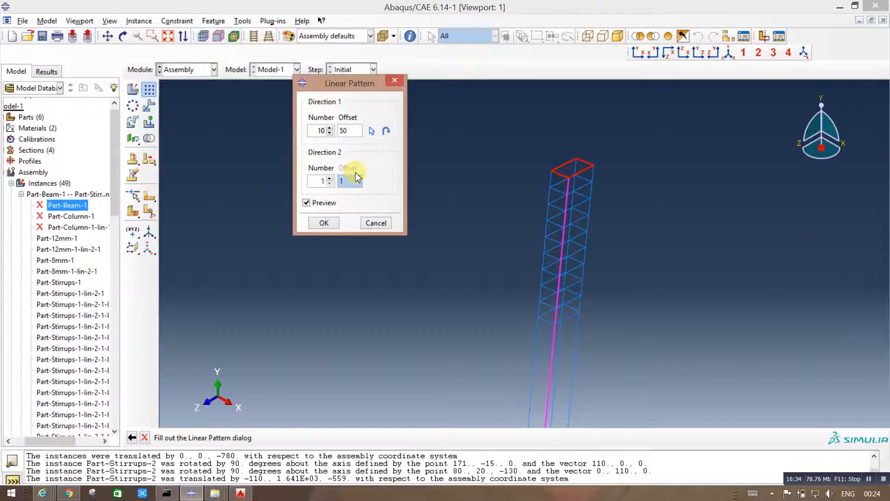
pyautogui.scroll(-3, 636, 188)
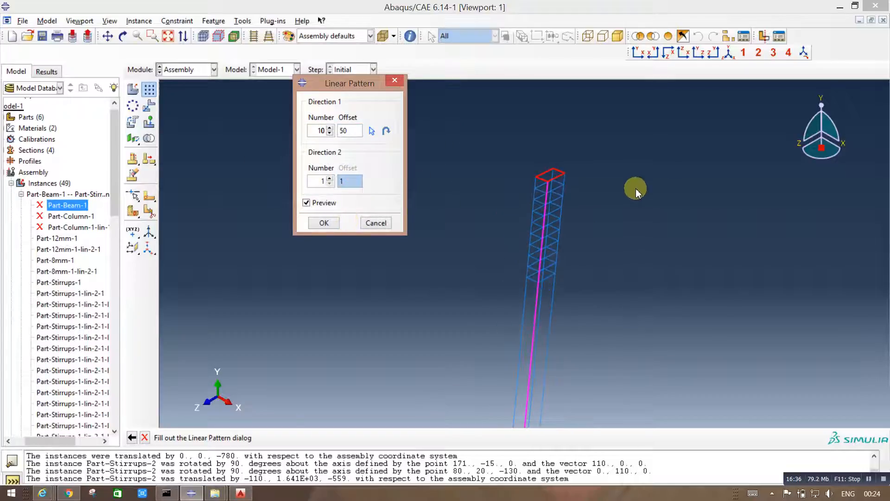
pyautogui.click(331, 226)
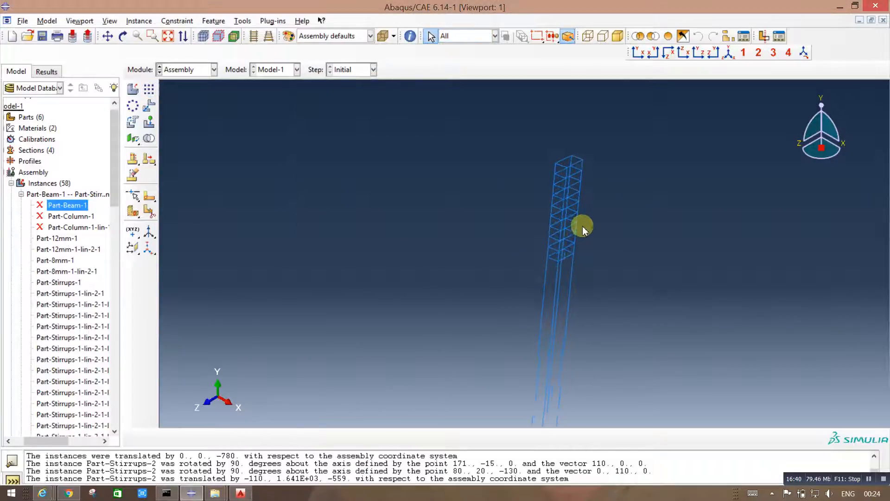
# Step: Copy the column's top stirrup to the column base with a linear pattern of 2 at an offset of 1460 along the vertical bar
pyautogui.scroll(-3, 582, 227)
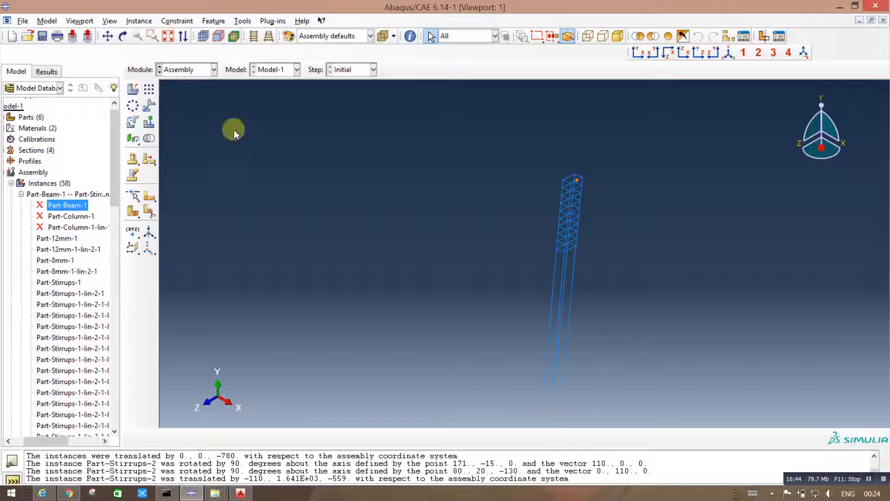
pyautogui.click(148, 90)
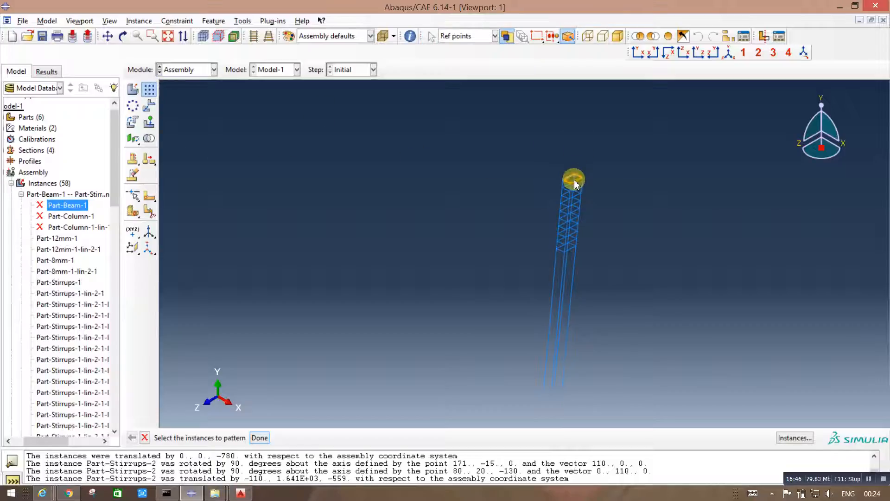
pyautogui.click(580, 180)
pyautogui.click(259, 438)
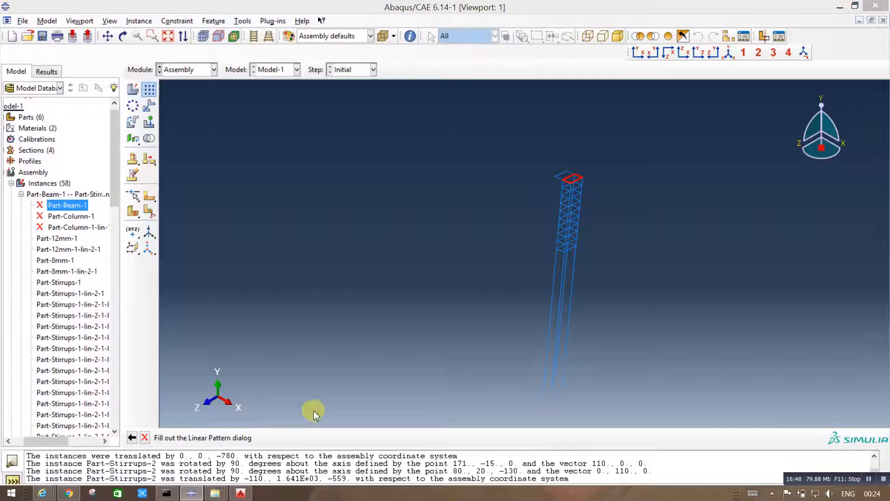
pyautogui.click(330, 184)
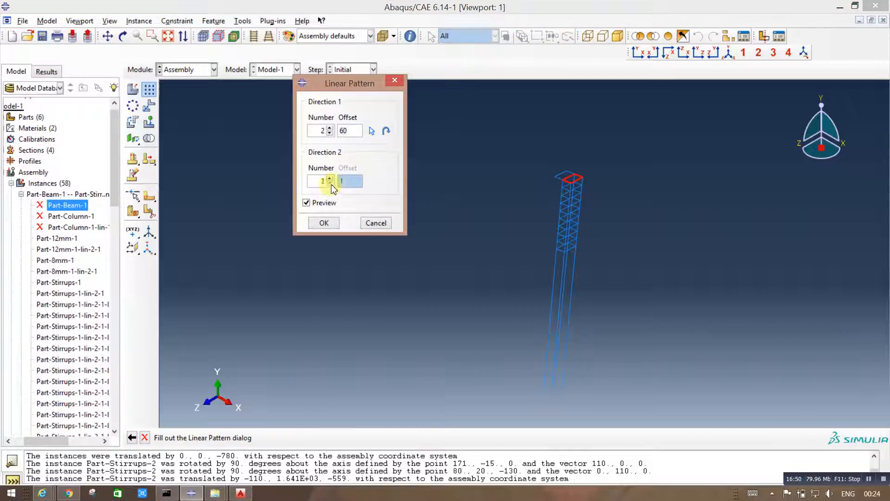
pyautogui.click(563, 292)
pyautogui.click(372, 131)
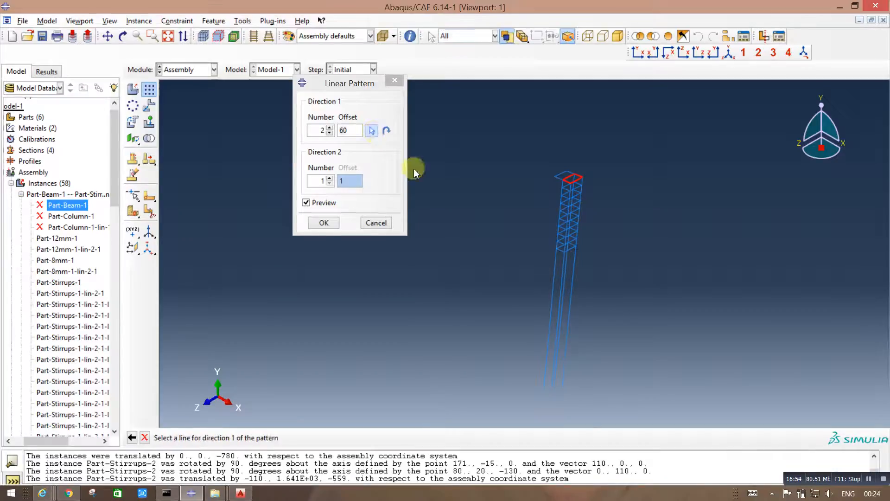
pyautogui.click(561, 292)
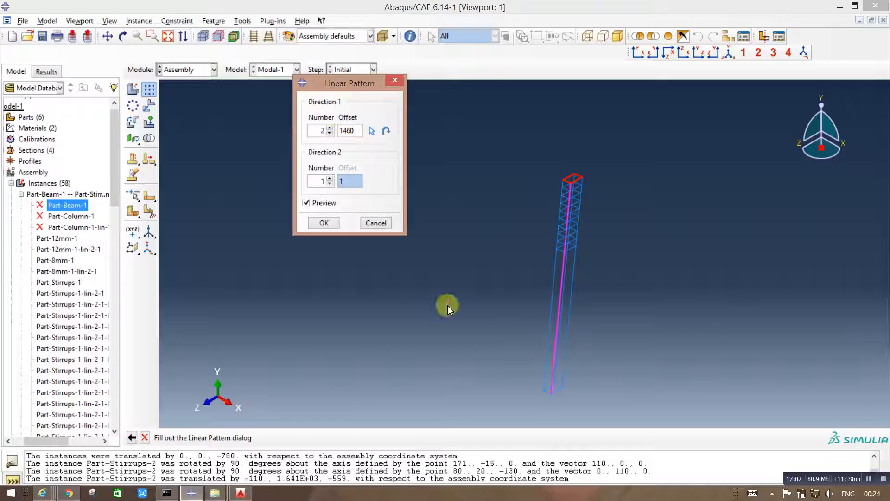
pyautogui.click(335, 225)
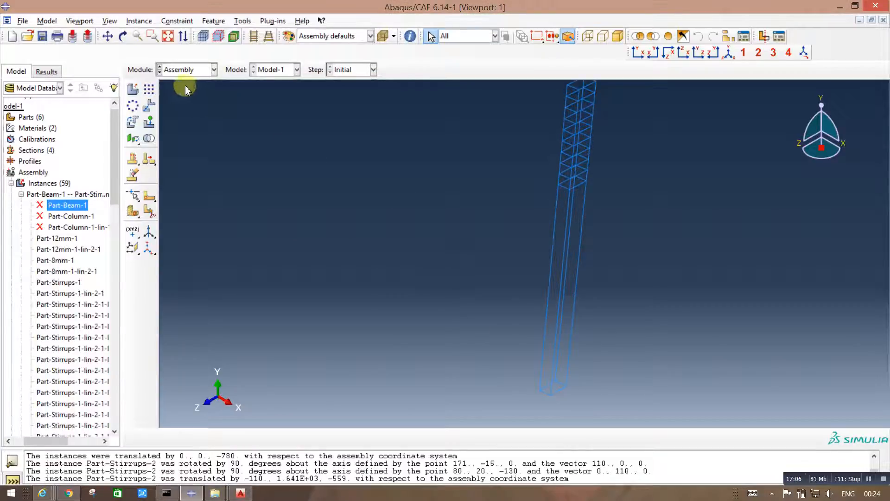
# Step: Start a linear pattern for the column's bottom stirrup and switch to AutoCAD to check the base stirrup spacing in Monolithic Detailing.dwg
pyautogui.click(148, 89)
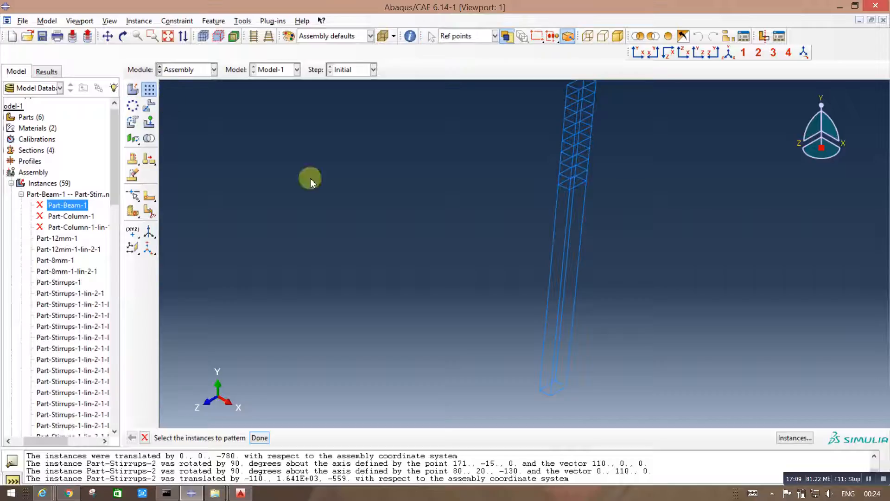
pyautogui.click(559, 394)
pyautogui.click(258, 439)
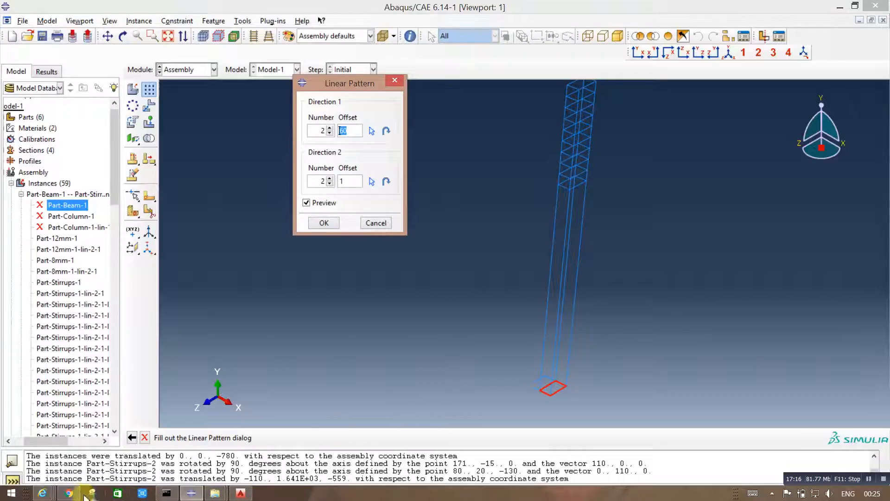
pyautogui.click(240, 493)
pyautogui.scroll(-2, 691, 377)
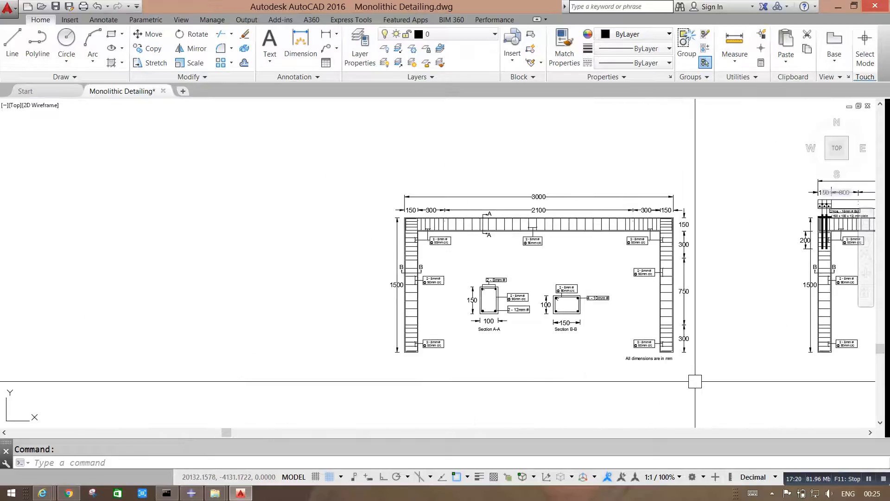
pyautogui.scroll(5, 675, 325)
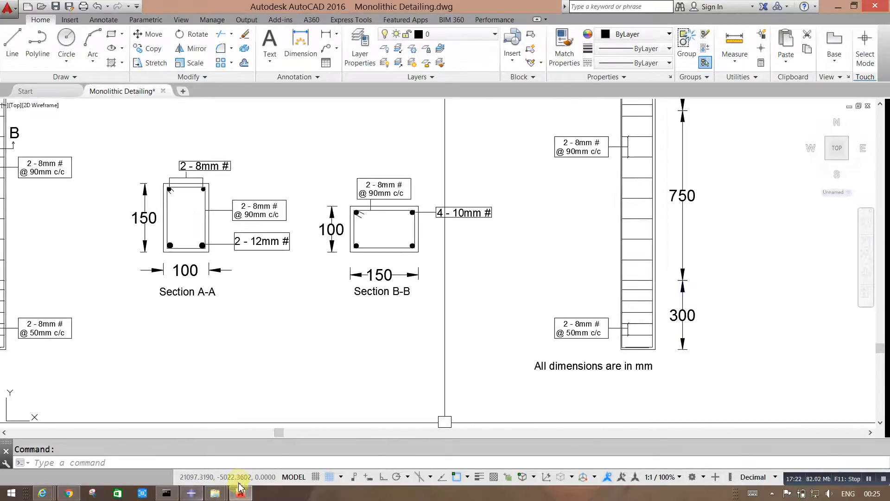
# Step: Return to Abaqus/CAE and try patterning the bottom stirrup 6 times at an offset of 50 along the vertical bar's default direction
pyautogui.click(191, 493)
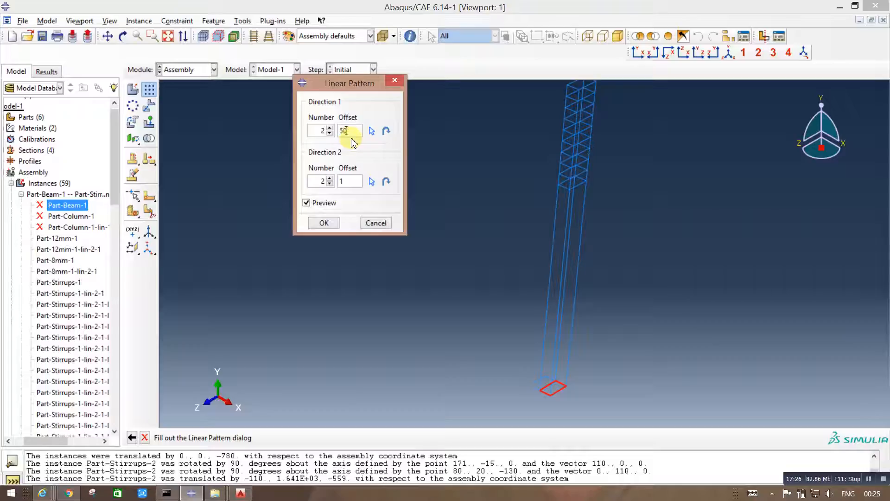
pyautogui.click(371, 131)
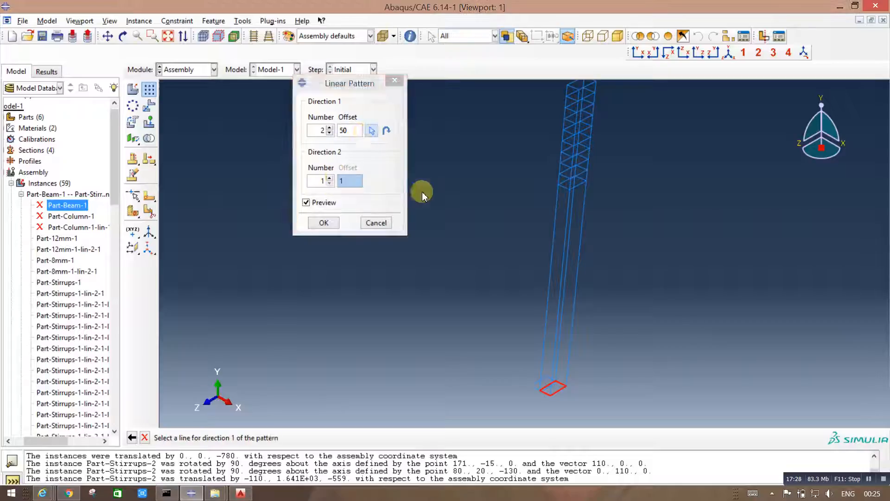
pyautogui.click(544, 355)
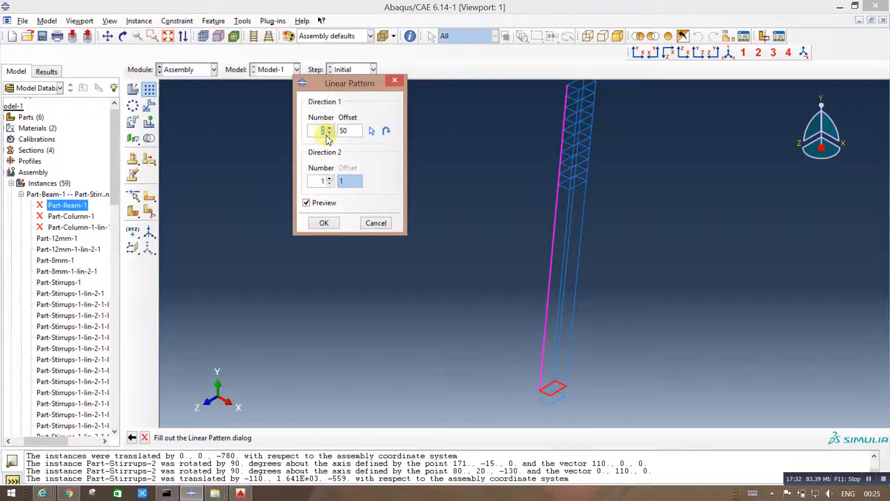
pyautogui.click(324, 223)
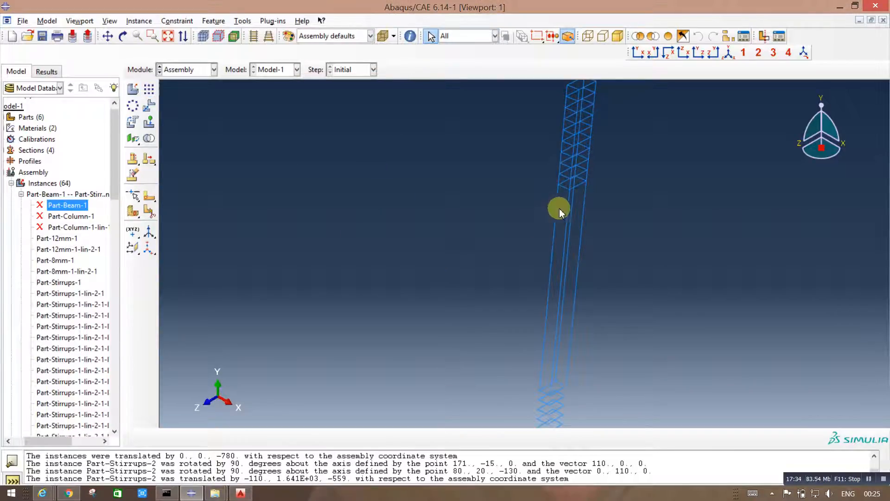
pyautogui.scroll(3, 351, 183)
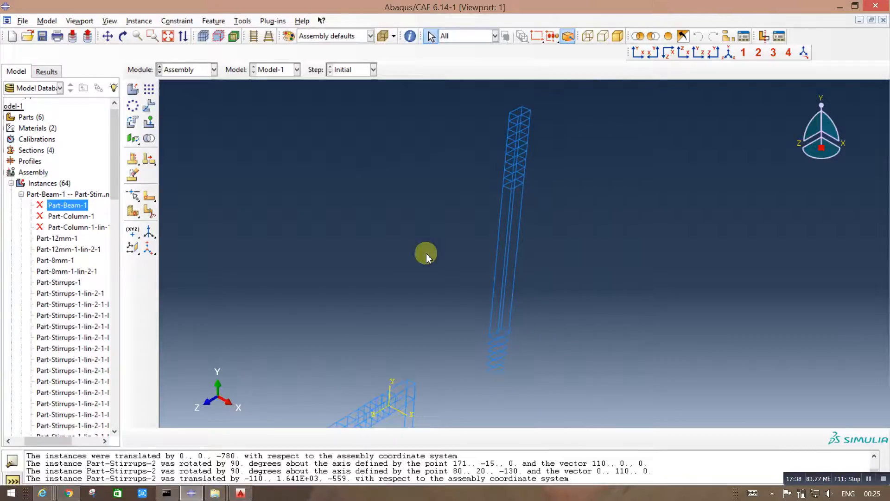
# Step: Delete the five patterned stirrups below the column base, Part-Stirrups-2-lin-2-1-1-lin-2-1 through Part-Stirrups-2-lin-2-1-1-lin-6-1
pyautogui.moveTo(116, 183); pyautogui.dragTo(55, 348)
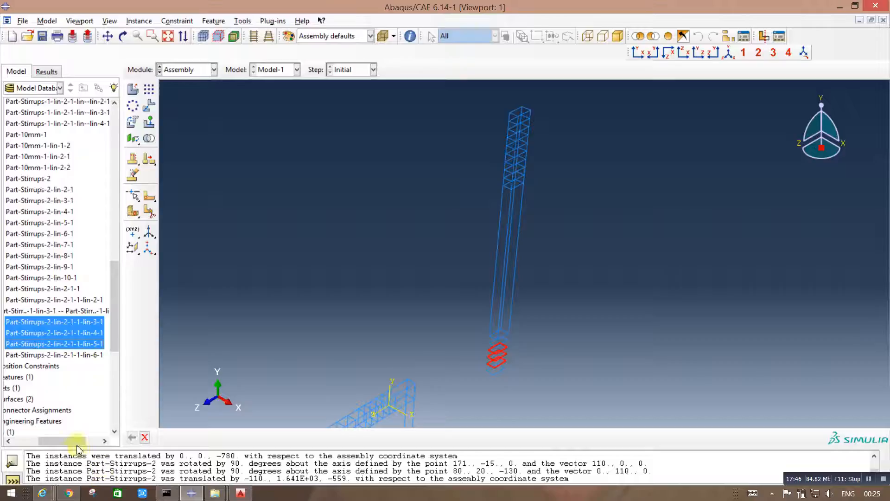
pyautogui.moveTo(75, 442); pyautogui.dragTo(59, 441)
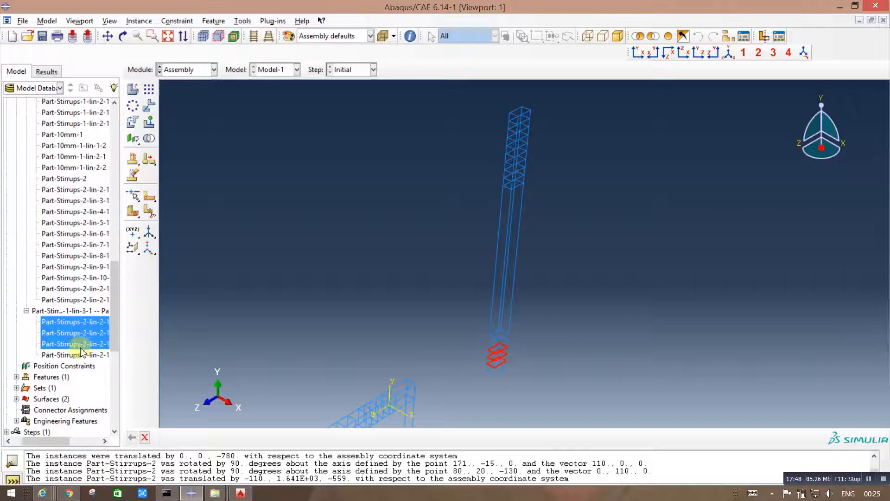
pyautogui.keyDown('shift'); pyautogui.click(81, 354); pyautogui.keyUp('shift')
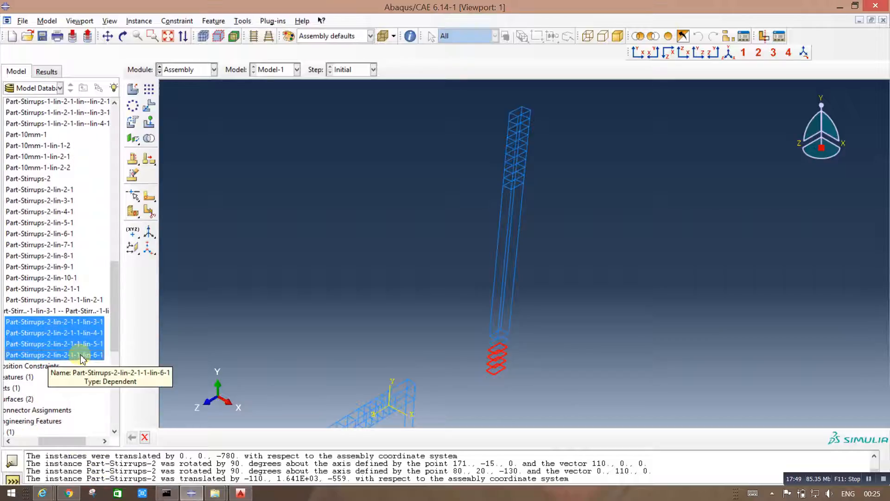
pyautogui.click(78, 313)
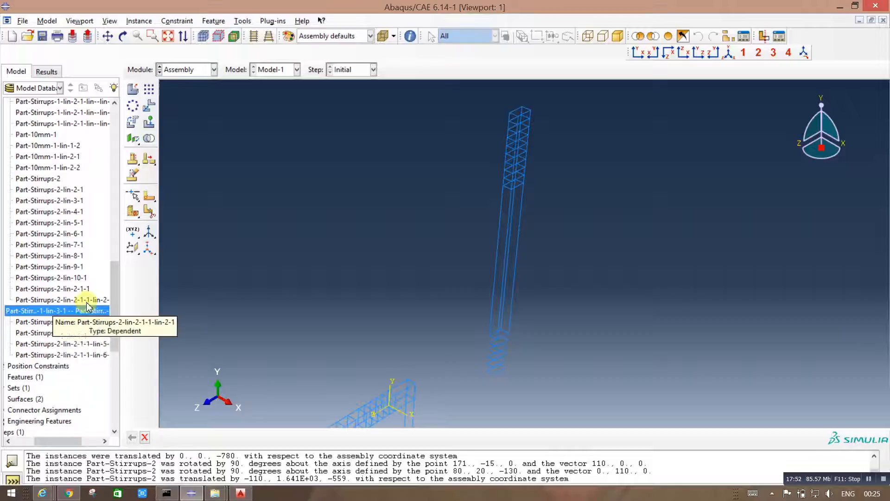
pyautogui.moveTo(90, 304); pyautogui.dragTo(86, 354)
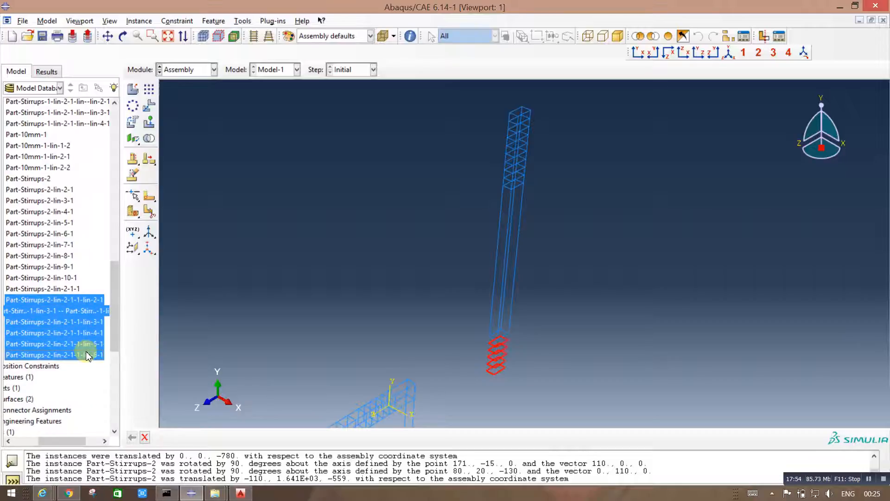
pyautogui.rightClick(88, 346)
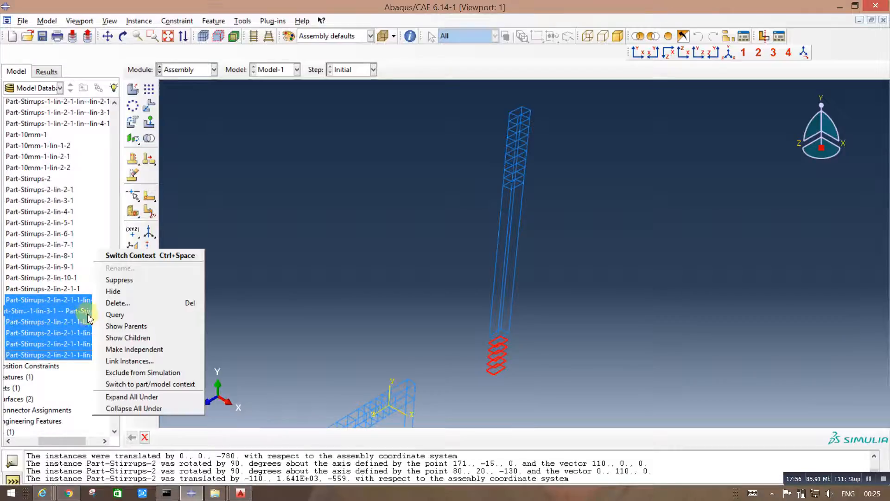
pyautogui.click(111, 303)
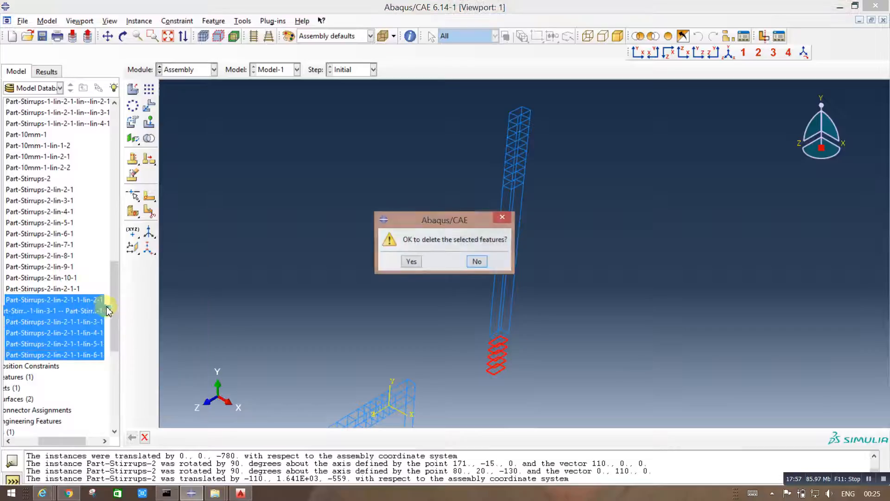
pyautogui.click(420, 263)
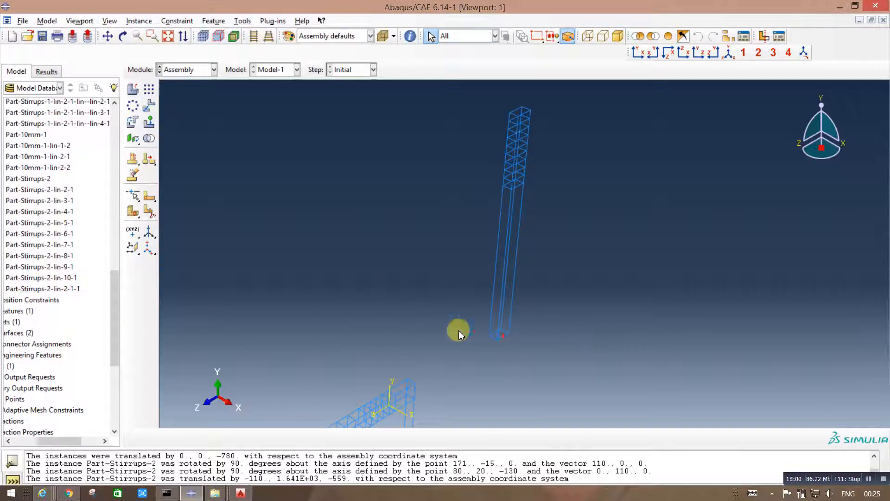
# Step: Pattern the column's bottom stirrup 6 times upward at an offset of 50 along the vertical bar, in one direction only
pyautogui.click(148, 90)
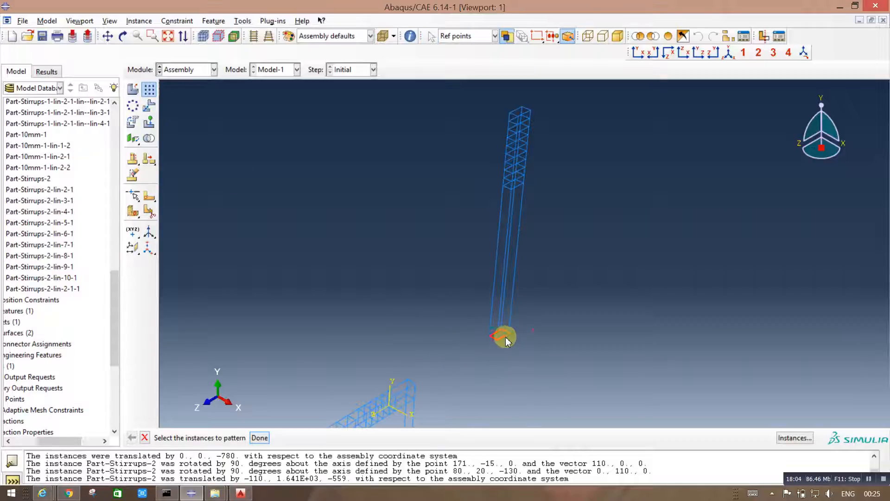
pyautogui.click(260, 437)
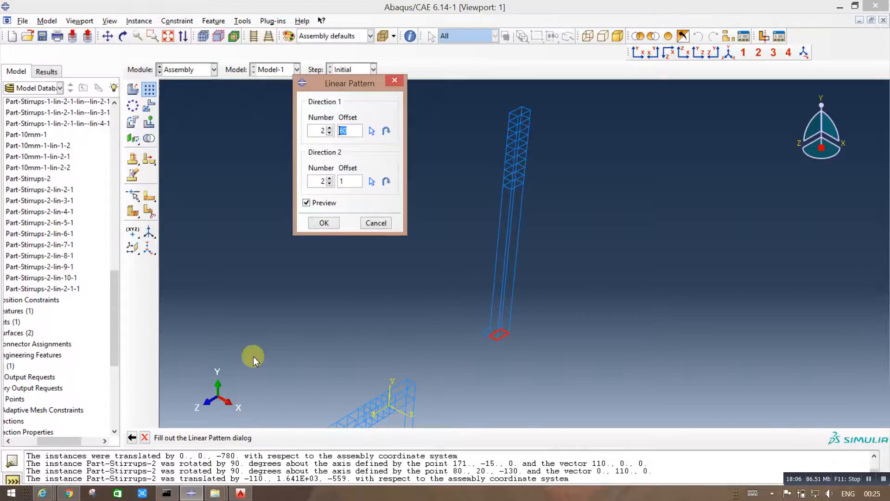
pyautogui.click(329, 183)
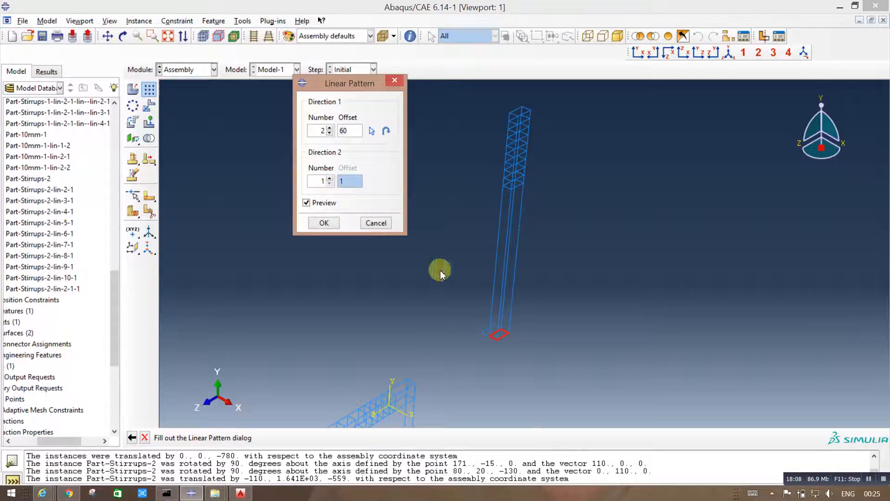
pyautogui.click(371, 131)
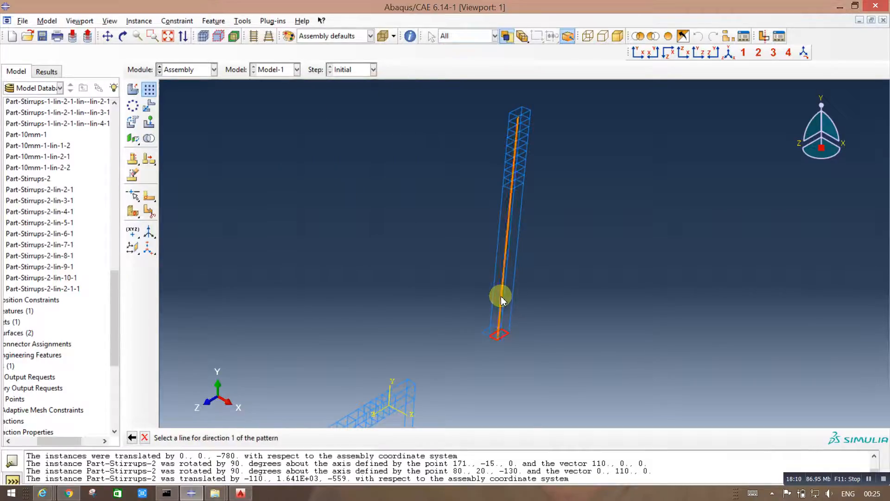
pyautogui.click(499, 278)
pyautogui.doubleClick(345, 134)
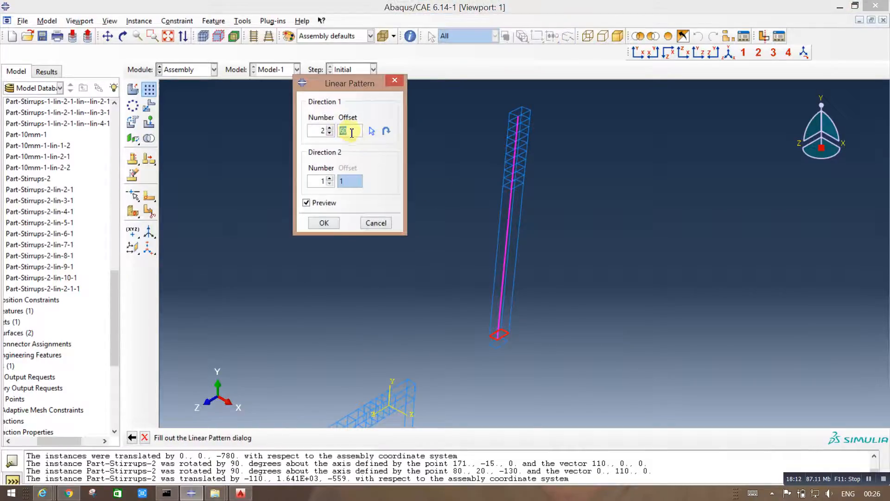
pyautogui.click(330, 134)
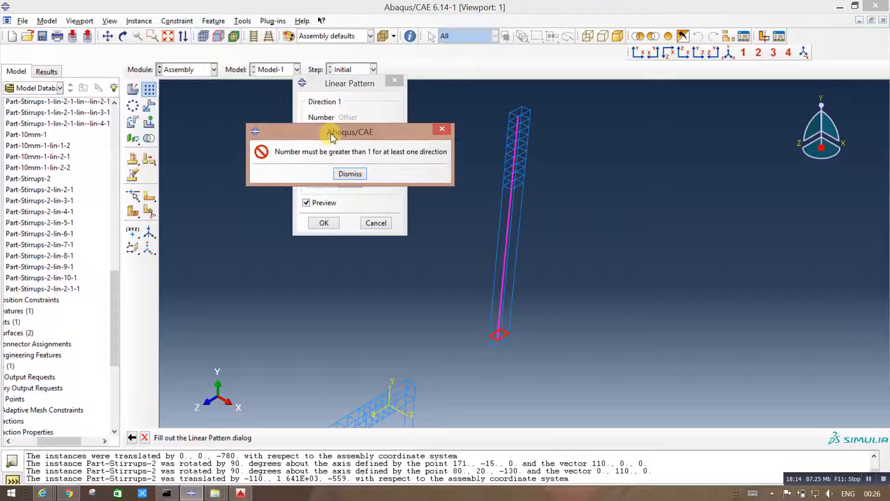
pyautogui.click(350, 173)
pyautogui.click(330, 128)
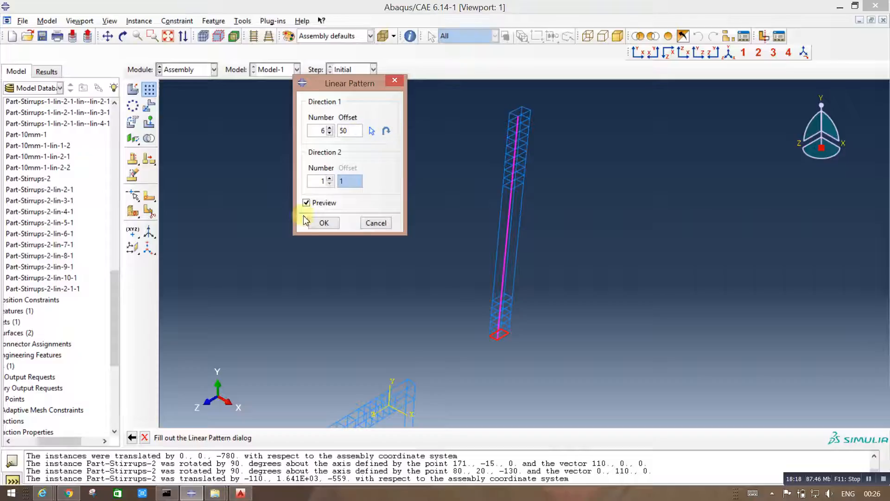
pyautogui.click(319, 223)
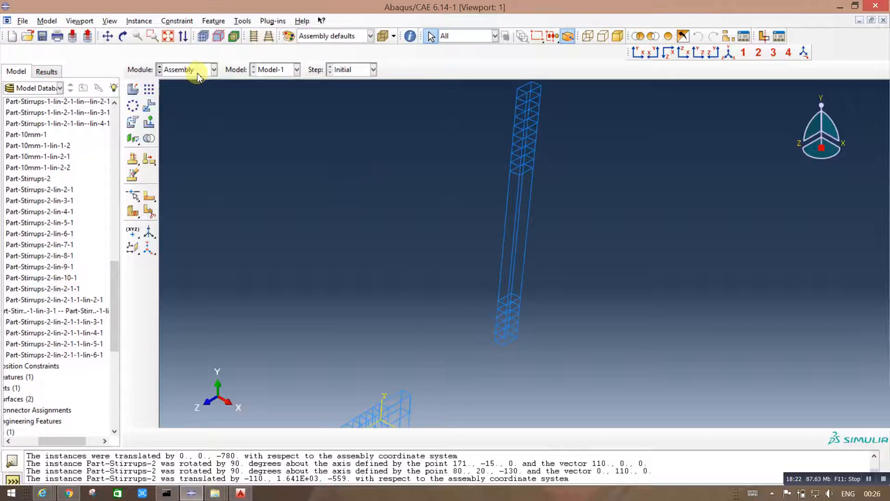
# Step: Pattern the uppermost stirrup of the column's base group 9 times at an offset of 90 up along the vertical bar
pyautogui.click(148, 88)
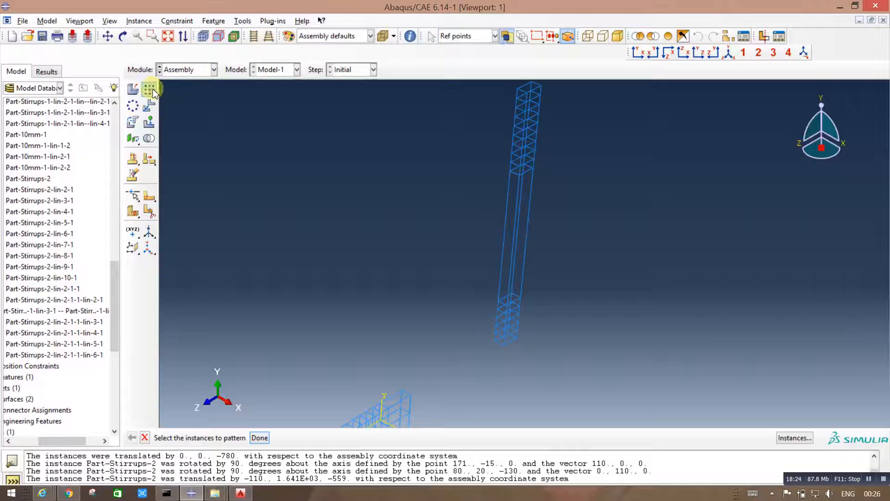
pyautogui.click(512, 306)
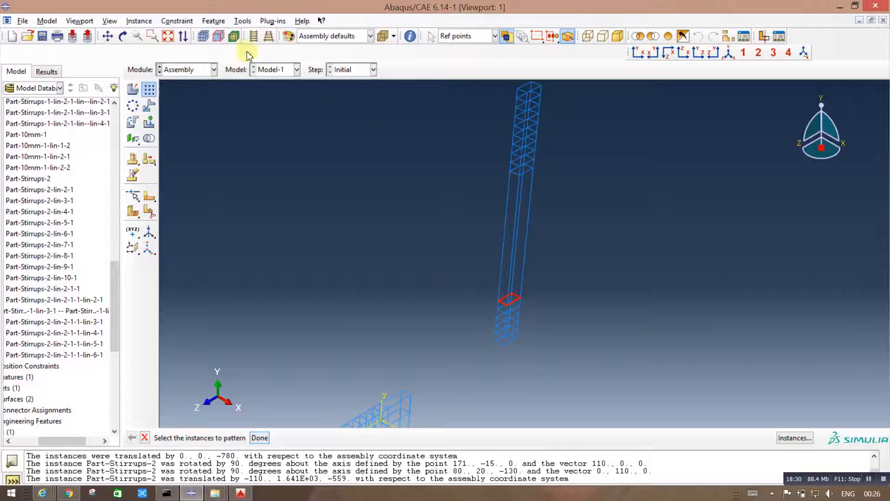
pyautogui.middleClick(256, 389)
pyautogui.click(329, 185)
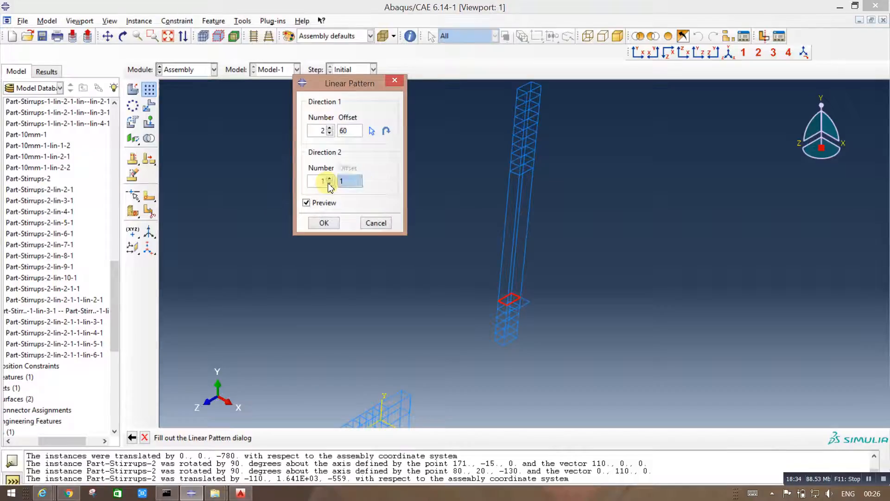
pyautogui.click(372, 131)
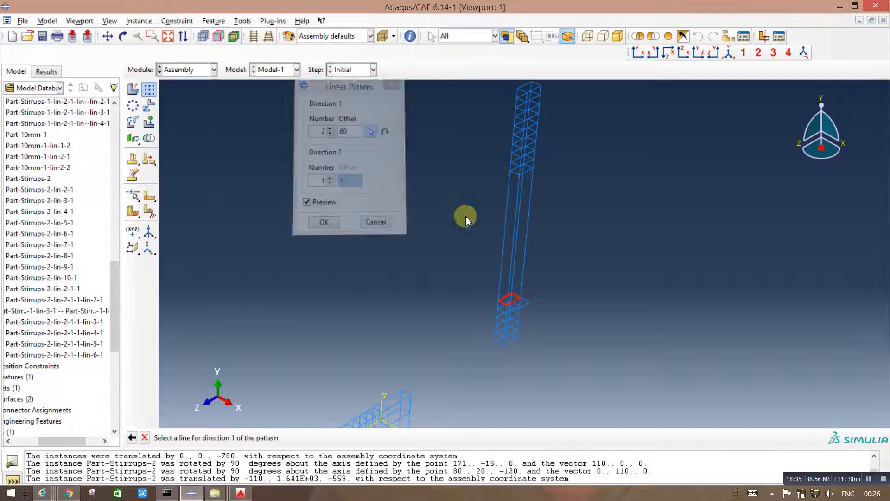
pyautogui.click(512, 264)
pyautogui.click(344, 130)
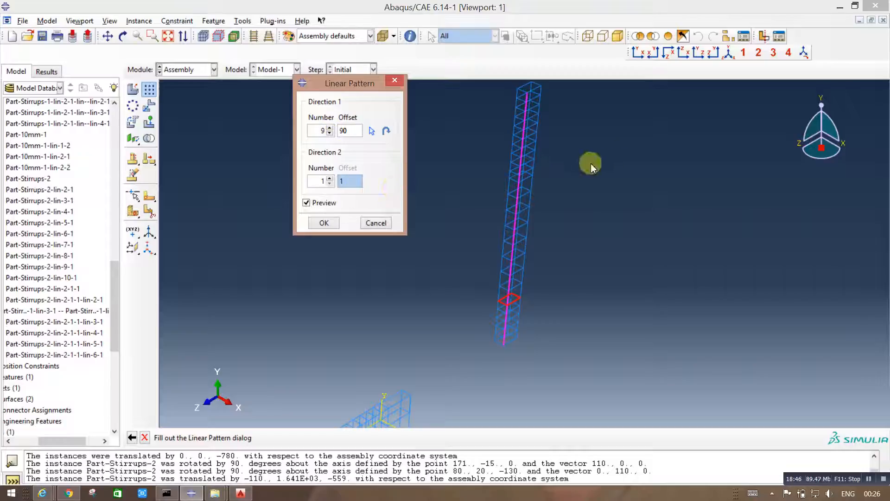
pyautogui.click(324, 223)
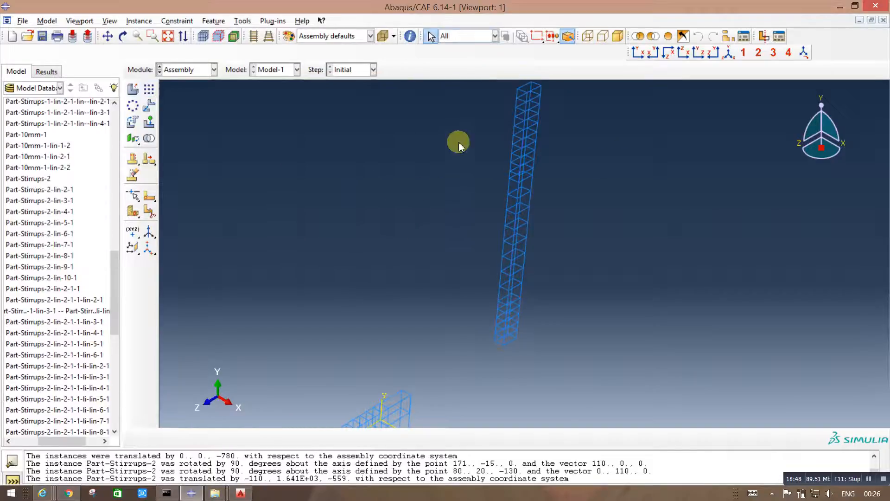
# Step: Copy the whole column cage with a linear pattern of 2 at an offset of 2850 along the beam bar, with the direction flipped
pyautogui.scroll(-1, 491, 180)
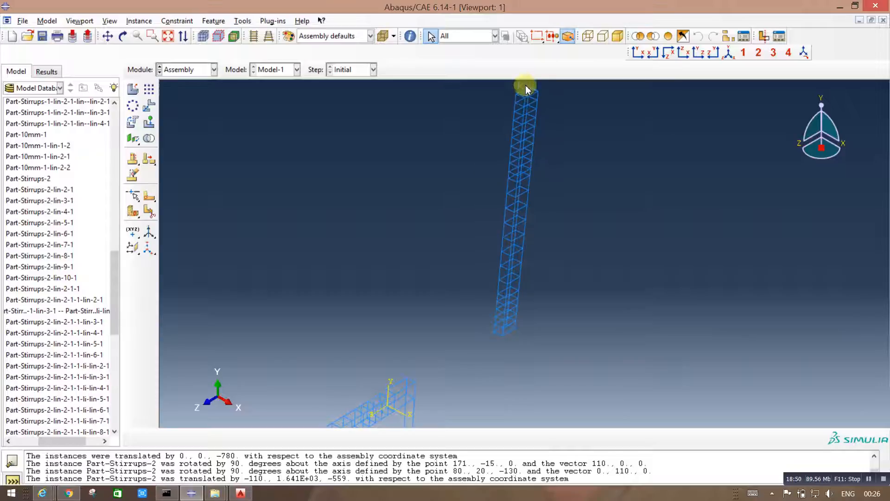
pyautogui.scroll(1, 526, 87)
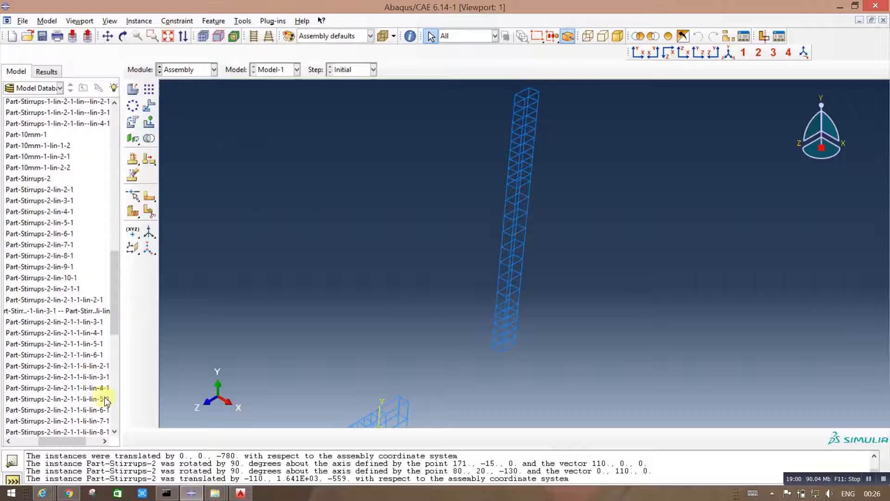
pyautogui.moveTo(83, 441); pyautogui.dragTo(60, 441)
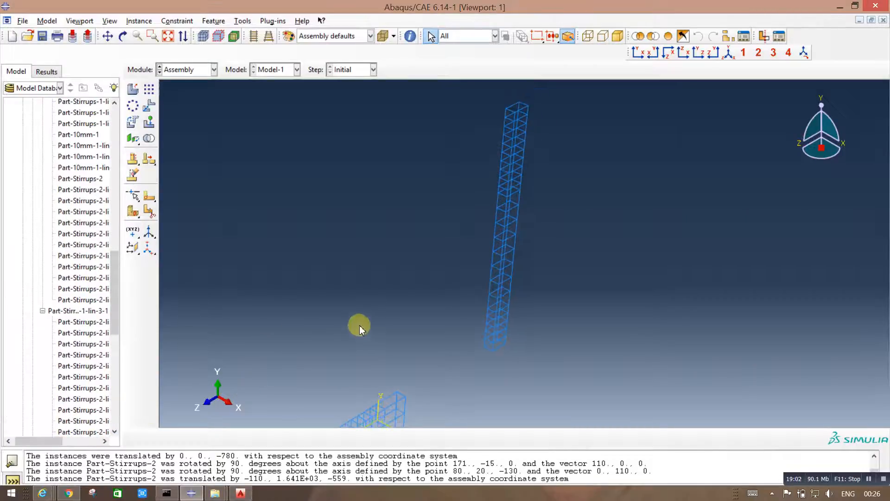
pyautogui.scroll(2, 360, 325)
pyautogui.scroll(4, 534, 285)
pyautogui.scroll(-1, 503, 265)
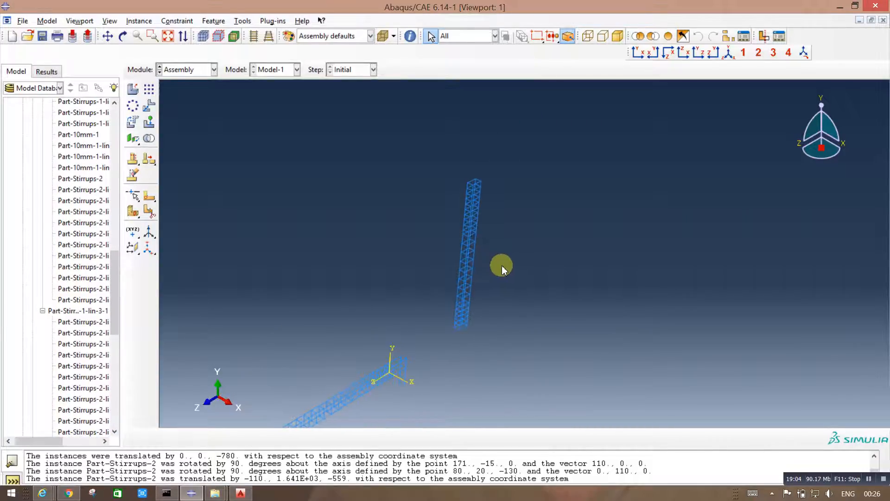
pyautogui.click(148, 90)
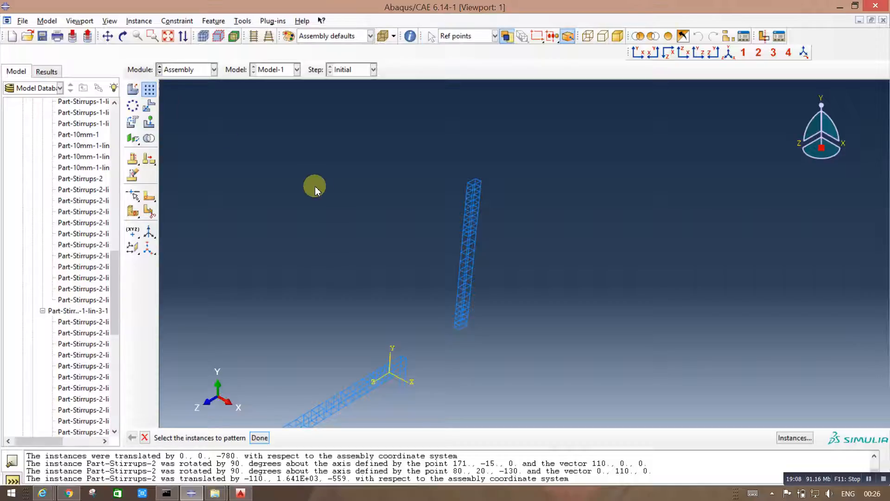
pyautogui.moveTo(447, 148); pyautogui.dragTo(506, 361)
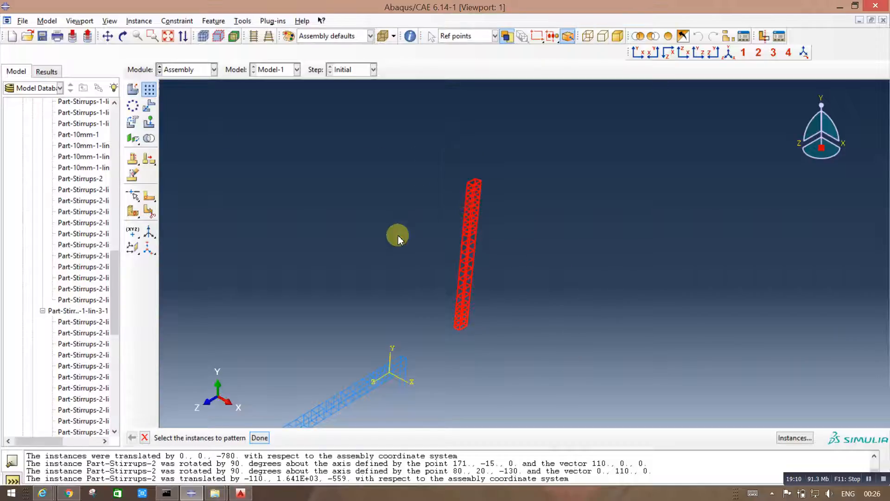
pyautogui.click(257, 438)
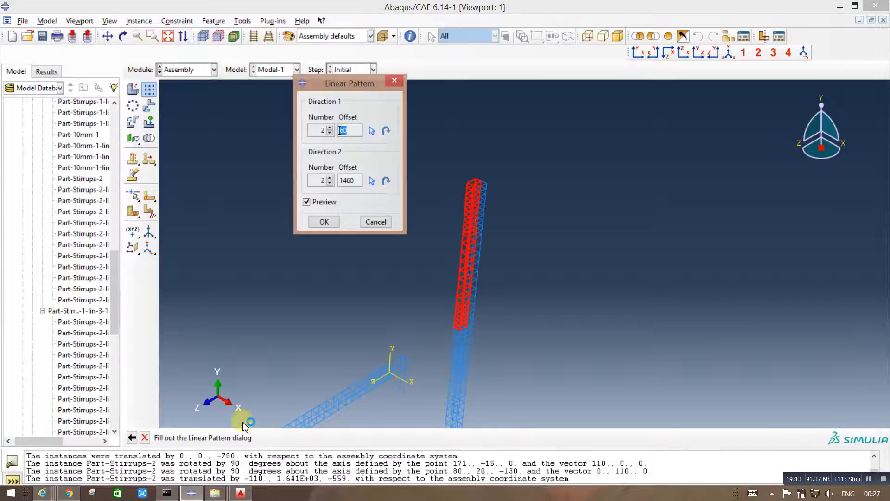
pyautogui.click(329, 183)
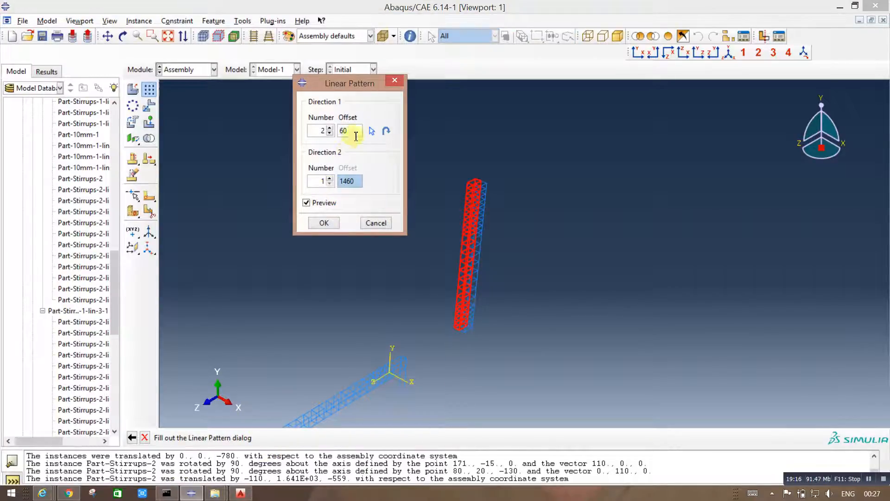
pyautogui.click(369, 132)
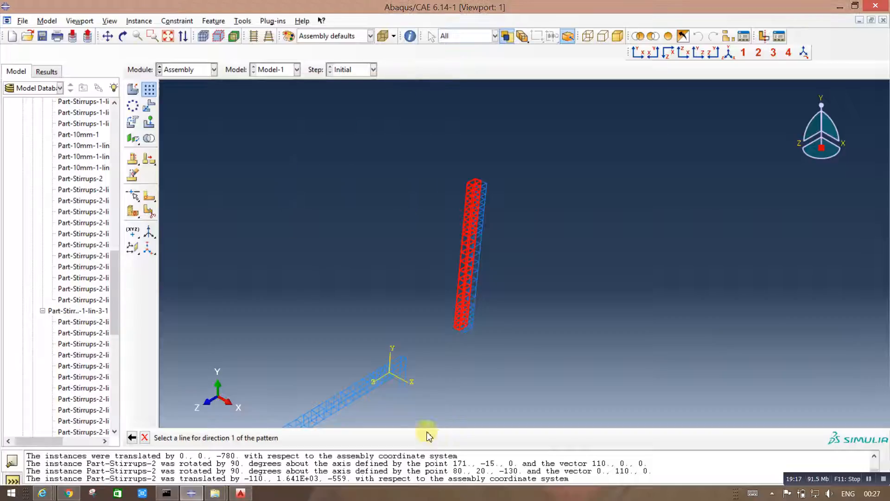
pyautogui.click(399, 367)
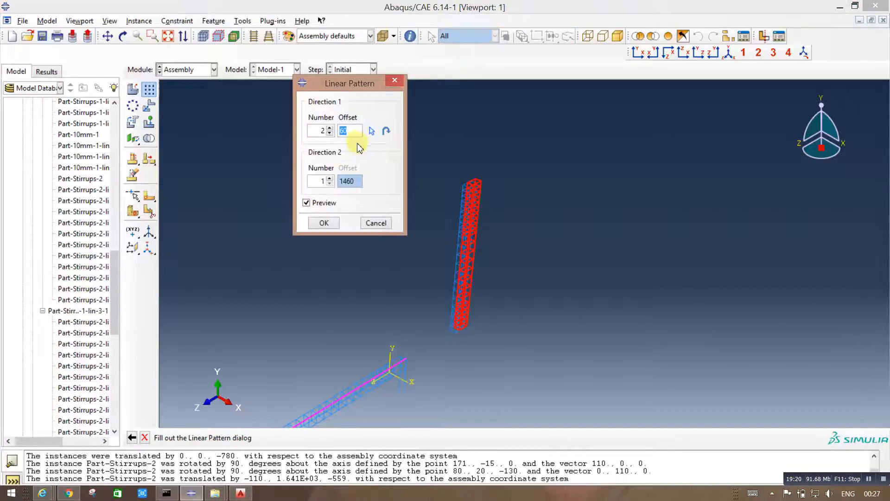
pyautogui.write('2850')
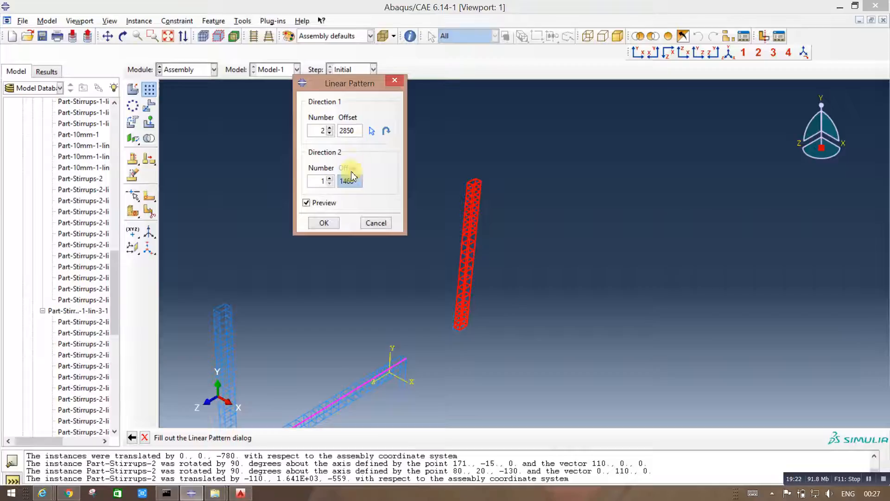
pyautogui.click(386, 131)
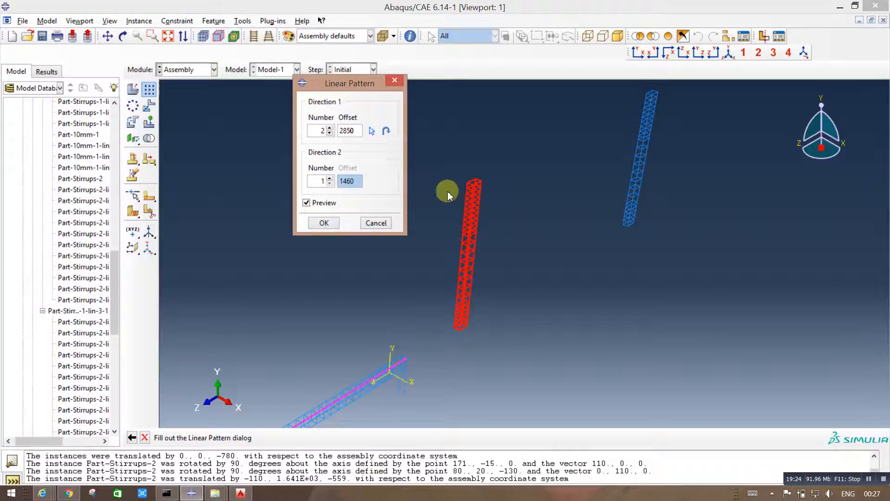
pyautogui.click(324, 222)
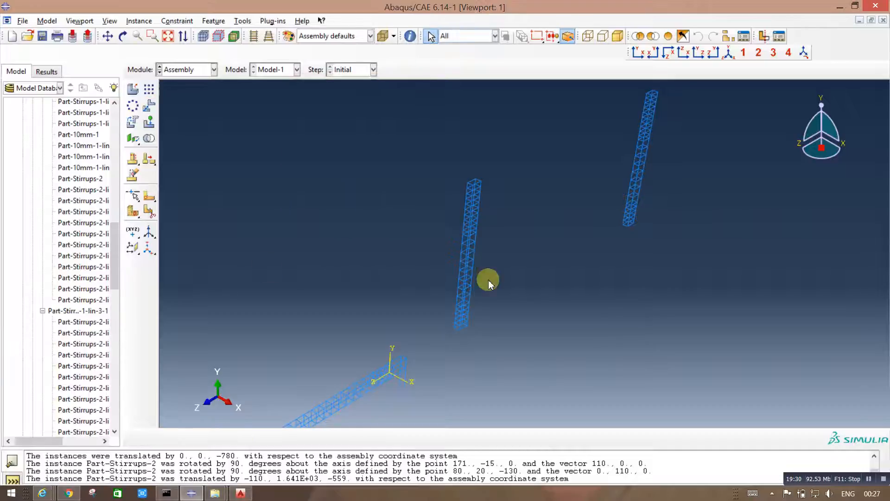
pyautogui.scroll(1, 489, 319)
pyautogui.scroll(-2, 489, 318)
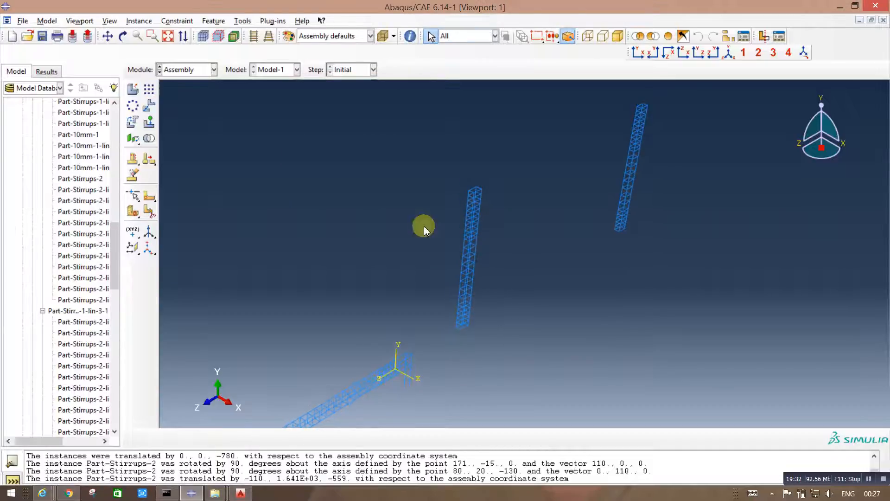
pyautogui.click(148, 108)
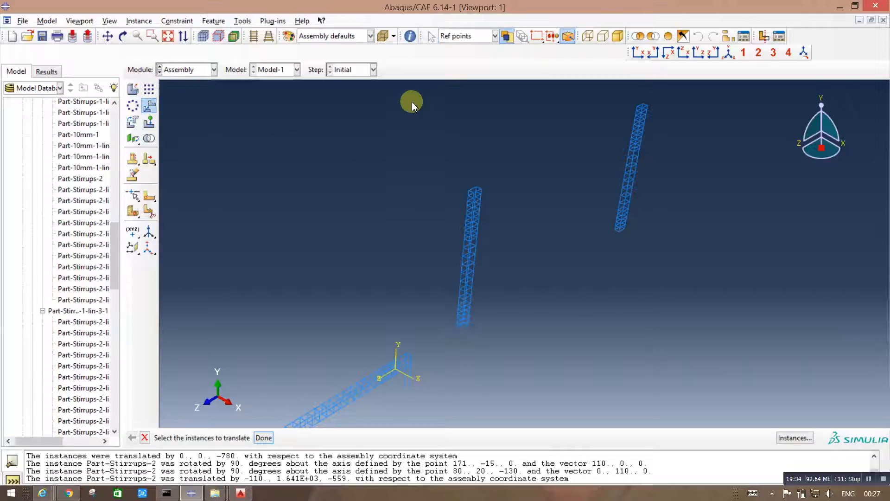
pyautogui.moveTo(413, 99); pyautogui.dragTo(717, 351)
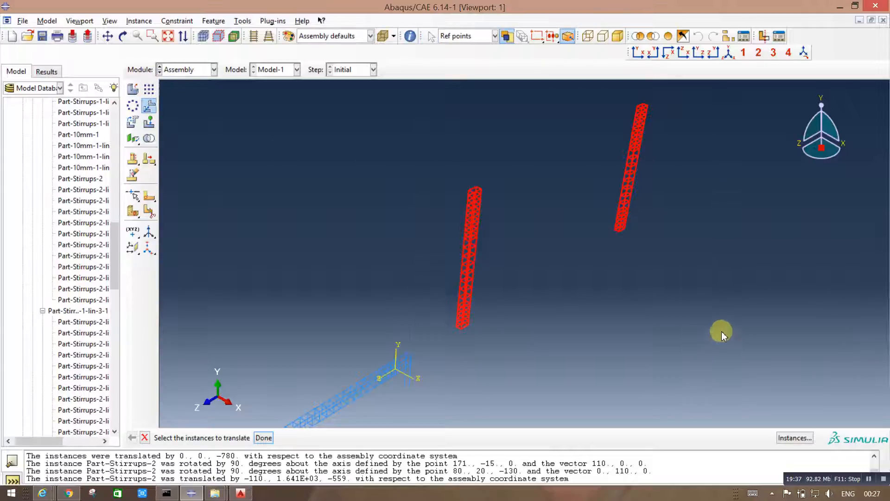
pyautogui.middleClick(414, 295)
pyautogui.scroll(-5, 438, 179)
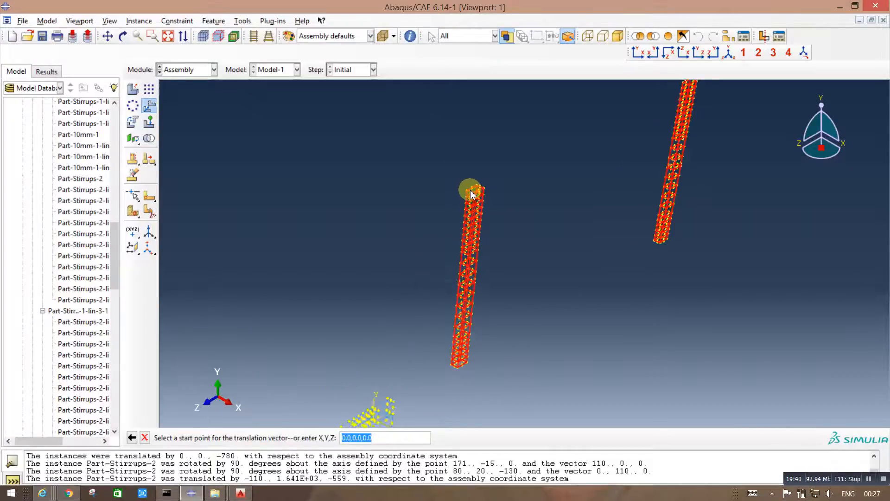
pyautogui.scroll(-3, 503, 165)
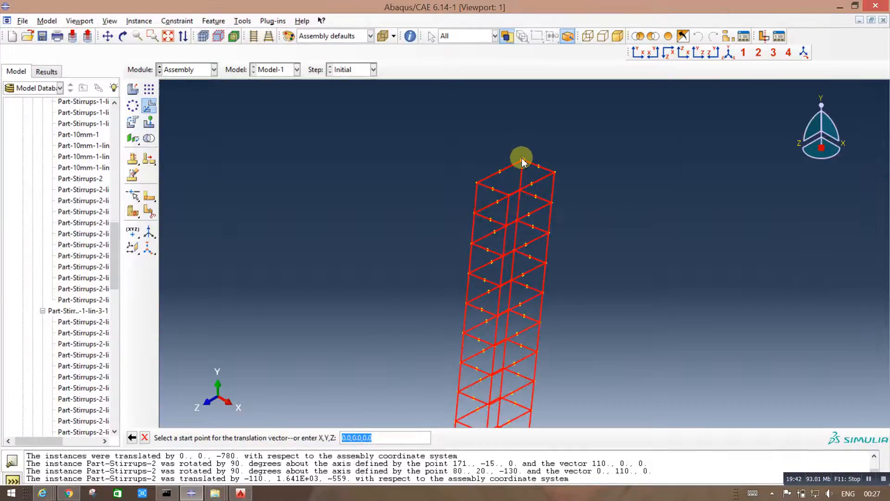
pyautogui.click(521, 161)
pyautogui.scroll(6, 612, 204)
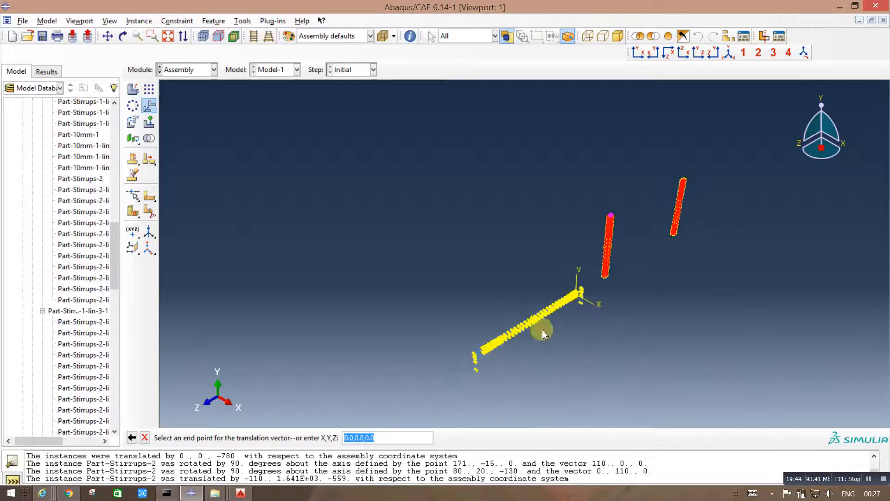
pyautogui.scroll(-5, 465, 345)
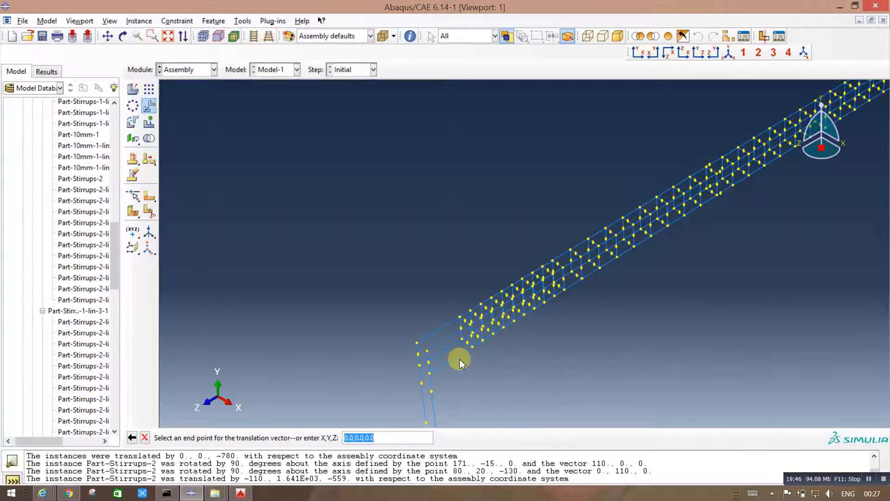
pyautogui.click(144, 437)
pyautogui.scroll(4, 367, 298)
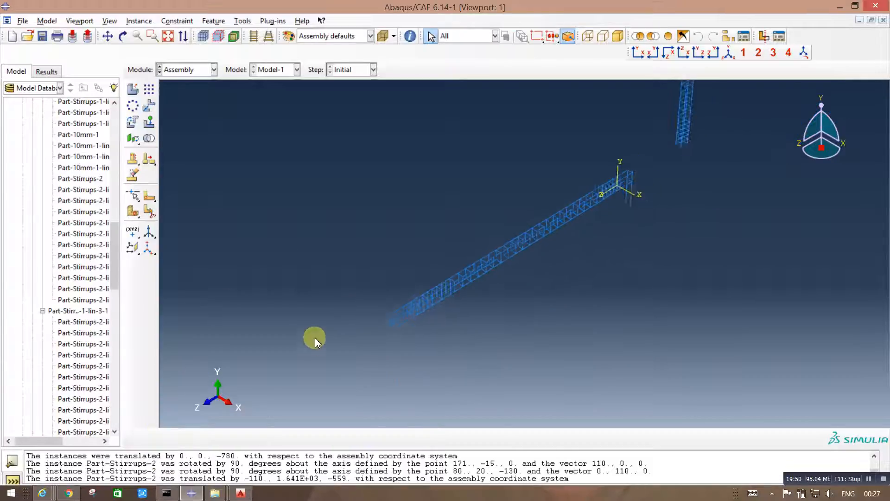
# Step: Translate both column cages together, moving the top outer corner of the near cage onto the upper corner of the beam bar's free end
pyautogui.scroll(3, 315, 342)
pyautogui.scroll(-2, 606, 129)
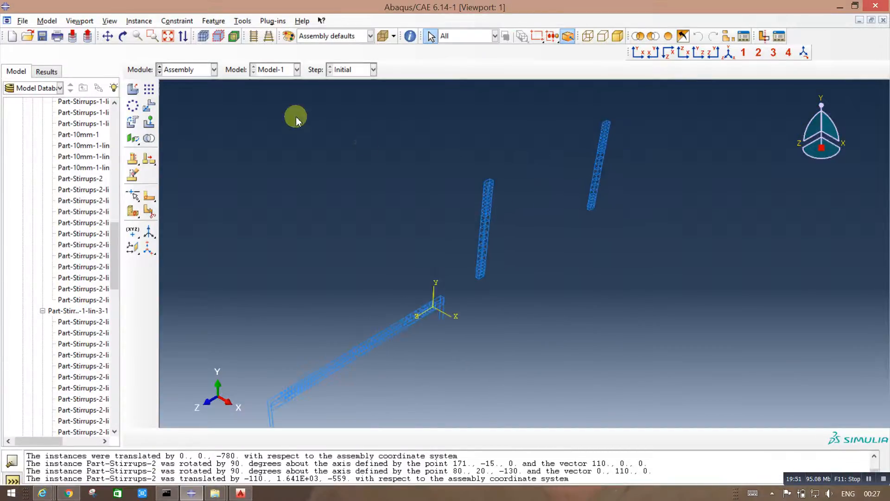
pyautogui.click(146, 110)
pyautogui.moveTo(464, 138); pyautogui.dragTo(687, 293)
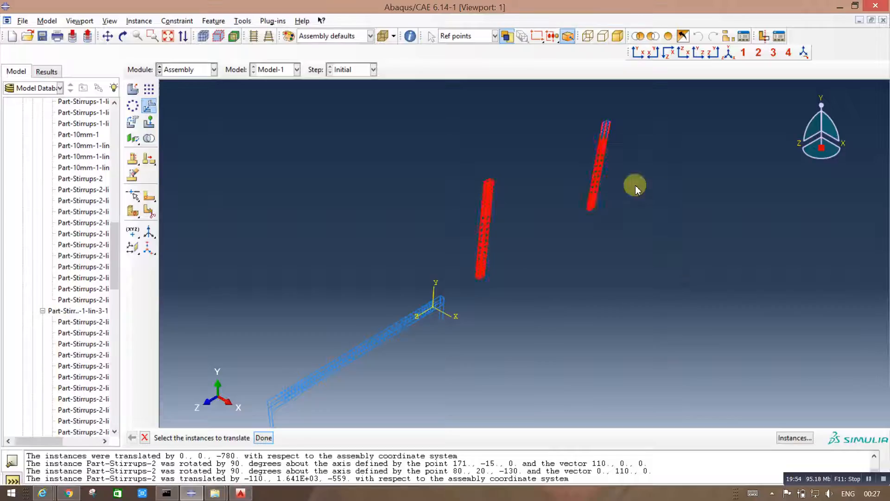
pyautogui.moveTo(432, 95); pyautogui.dragTo(676, 289)
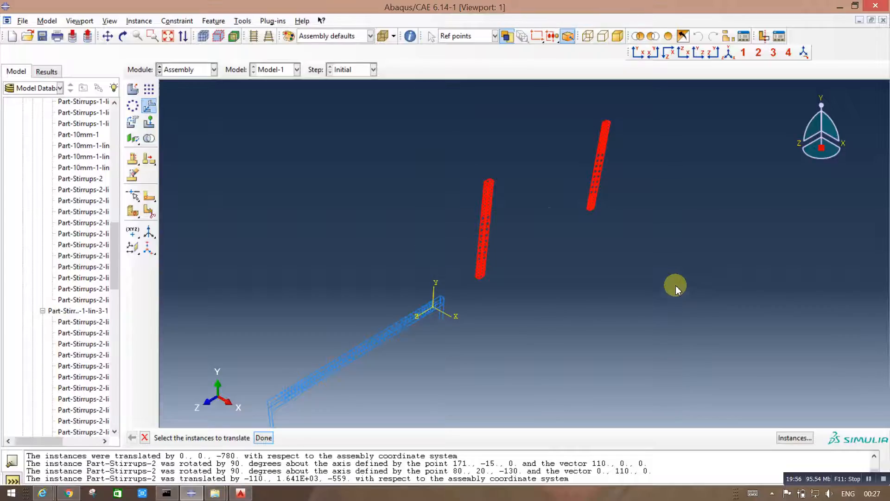
pyautogui.middleClick(252, 141)
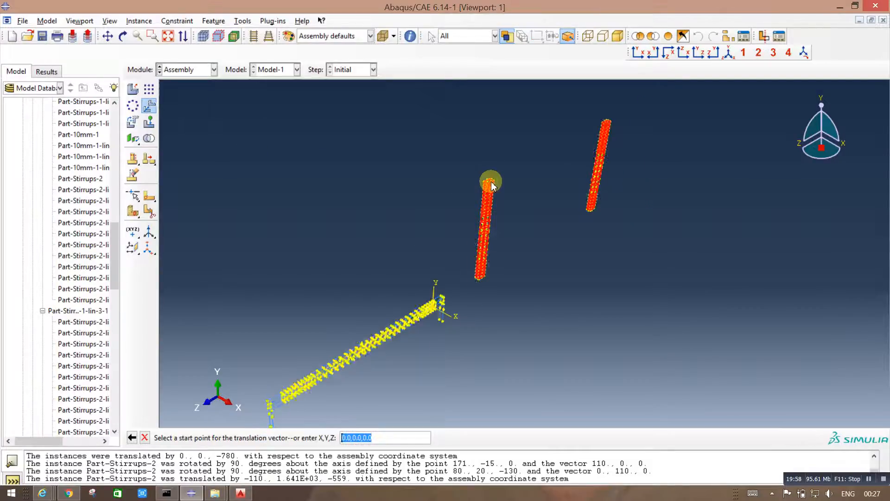
pyautogui.scroll(-5, 491, 182)
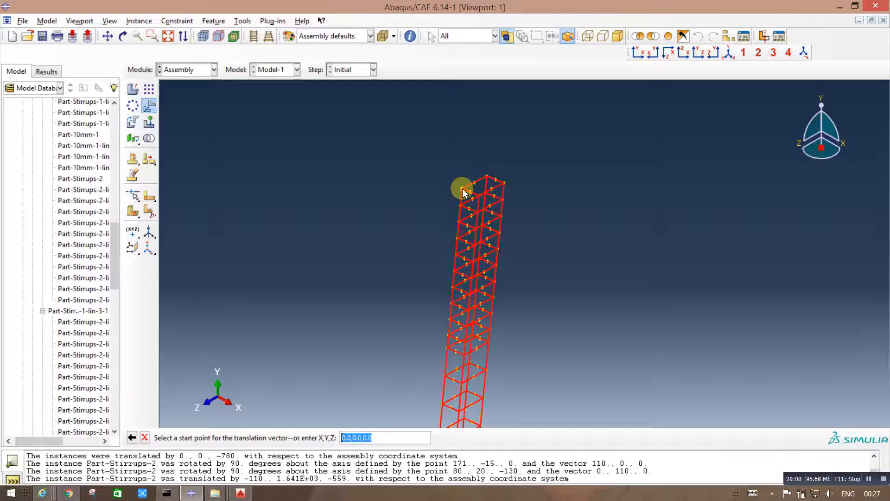
pyautogui.click(464, 191)
pyautogui.scroll(5, 571, 195)
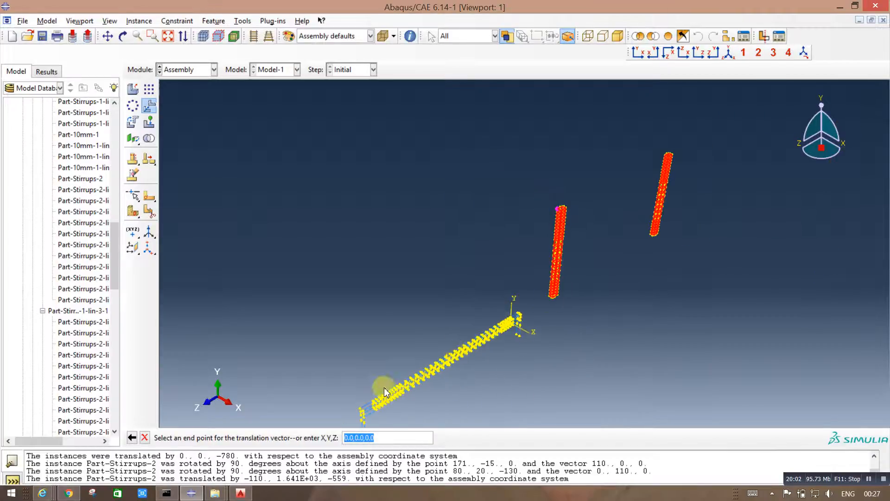
pyautogui.scroll(2, 433, 388)
pyautogui.scroll(-6, 407, 342)
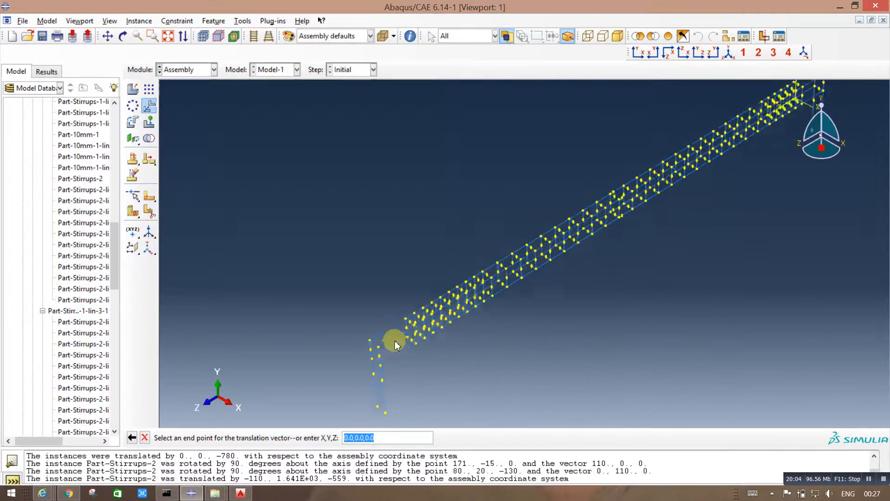
pyautogui.scroll(-2, 380, 343)
pyautogui.click(356, 335)
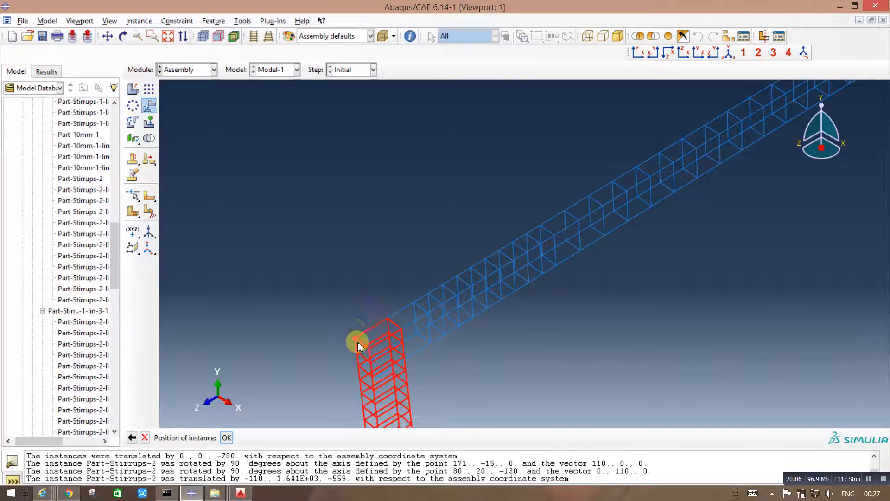
pyautogui.scroll(5, 364, 338)
pyautogui.scroll(3, 575, 322)
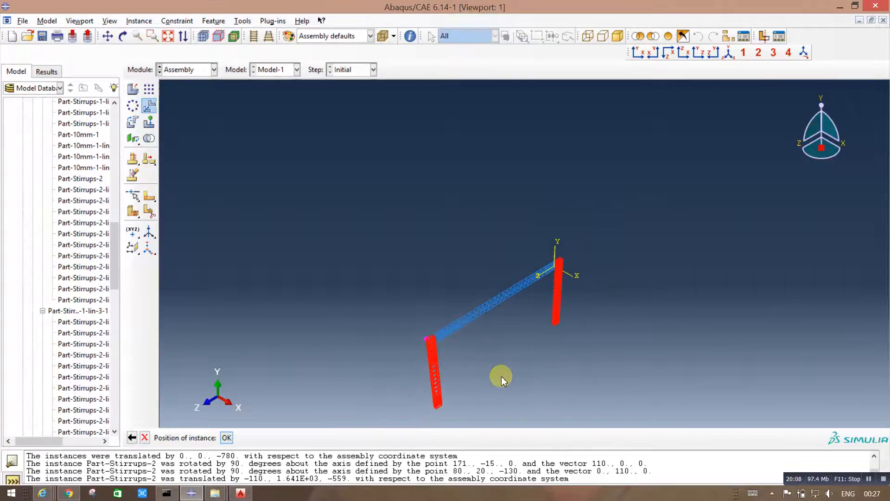
pyautogui.click(226, 438)
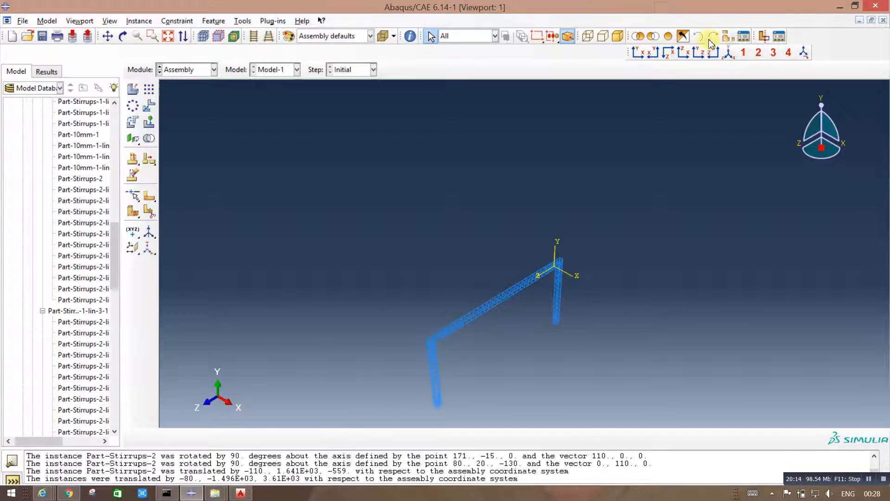
# Step: Resume Part-Beam-1, Part-Column-1 and Part-Column-1-lin-1-2 to check the cages' position against the concrete, and suppress these three instances again
pyautogui.click(730, 52)
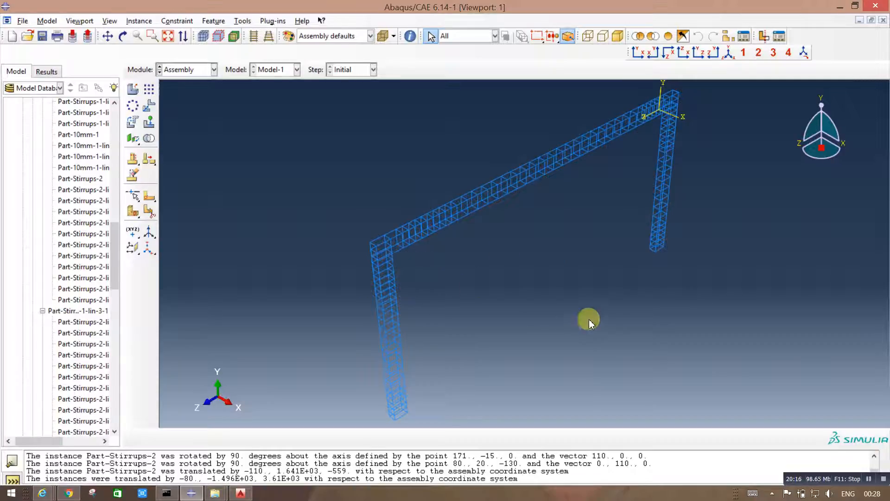
pyautogui.press('F2')
pyautogui.moveTo(555, 298); pyautogui.dragTo(454, 249)
pyautogui.press('Escape')
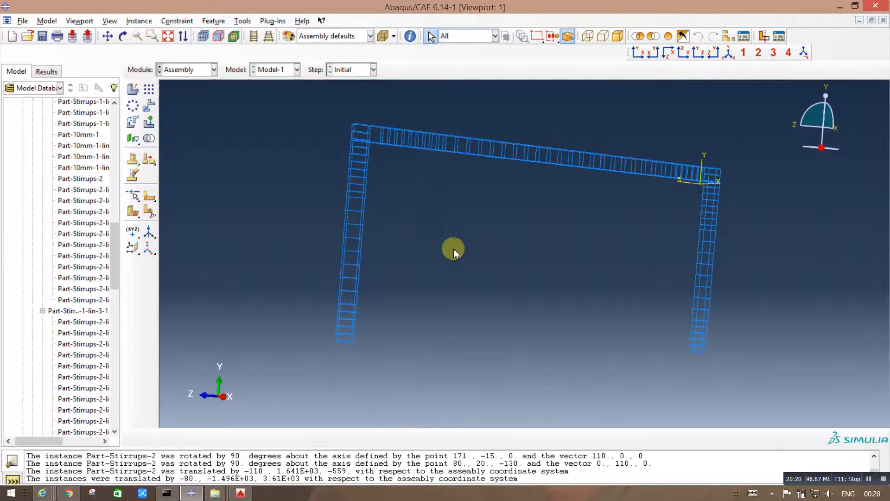
pyautogui.keyDown('ctrl'); pyautogui.keyDown('alt'); pyautogui.moveTo(404, 237); pyautogui.dragTo(402, 249); pyautogui.keyUp('alt'); pyautogui.keyUp('ctrl')
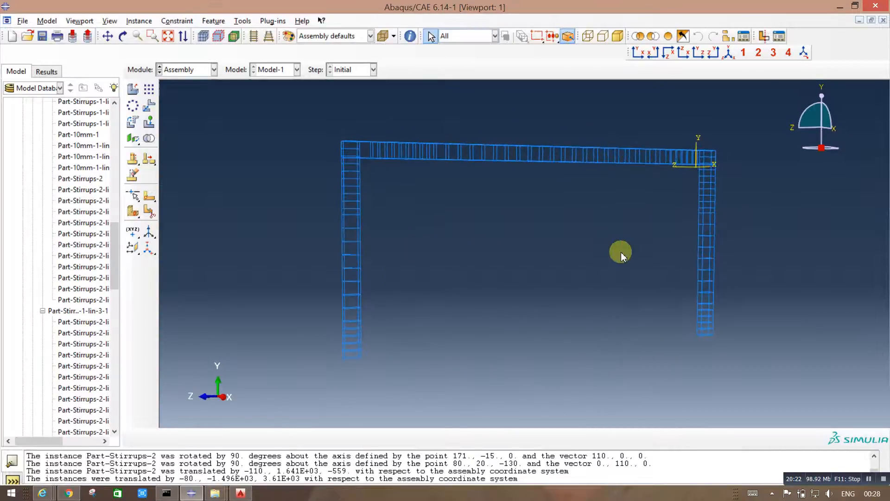
pyautogui.keyDown('ctrl'); pyautogui.keyDown('alt'); pyautogui.moveTo(634, 260); pyautogui.dragTo(598, 265); pyautogui.keyUp('alt'); pyautogui.keyUp('ctrl')
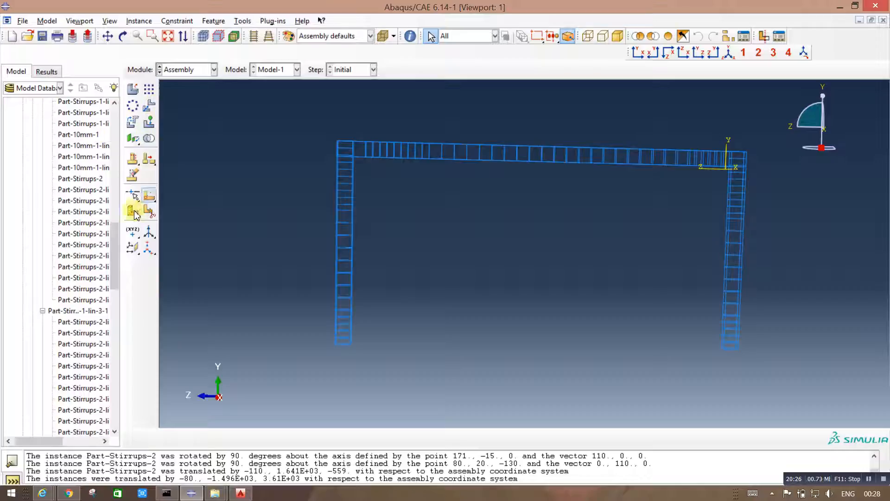
pyautogui.moveTo(115, 241); pyautogui.dragTo(116, 122)
pyautogui.moveTo(84, 212); pyautogui.dragTo(90, 237)
pyautogui.rightClick(65, 230)
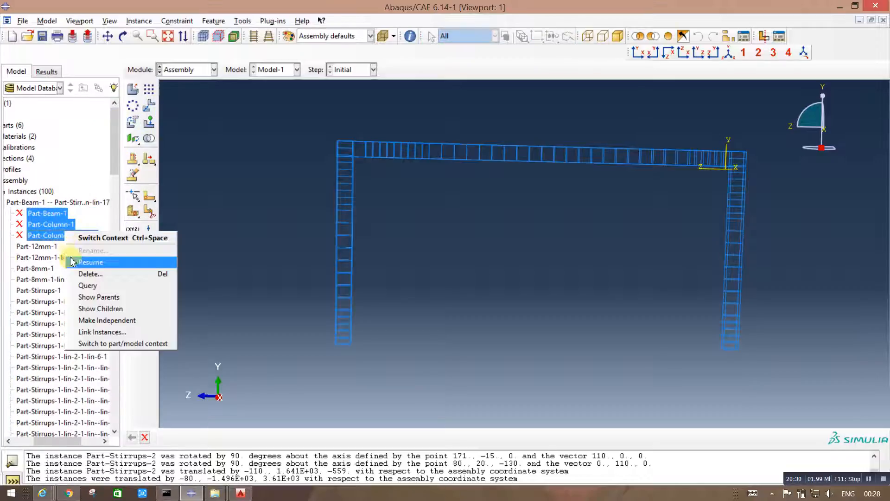
pyautogui.click(80, 260)
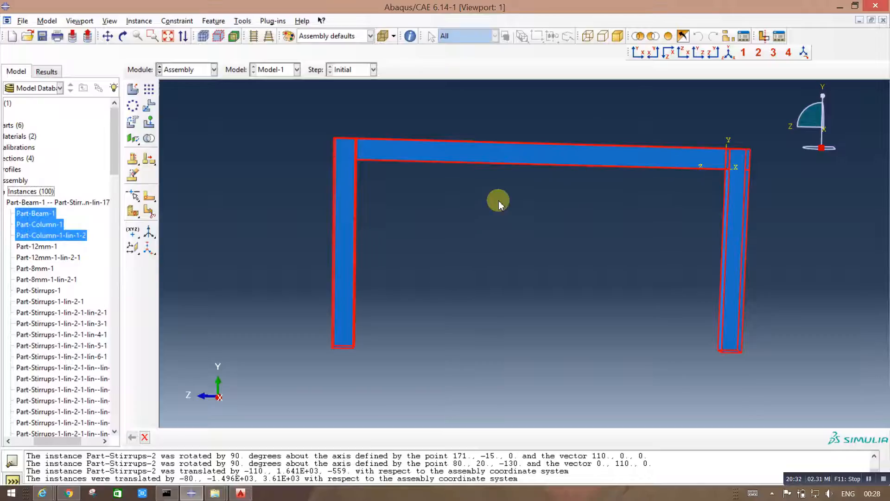
pyautogui.rightClick(47, 224)
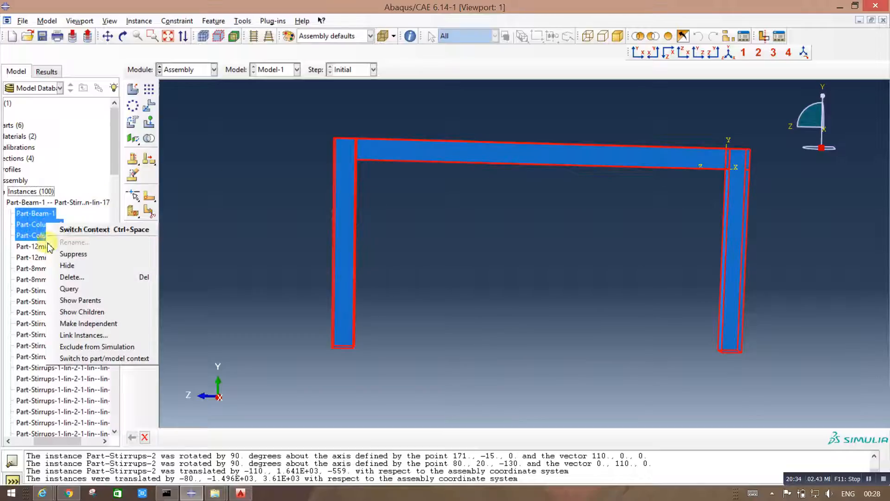
pyautogui.click(50, 255)
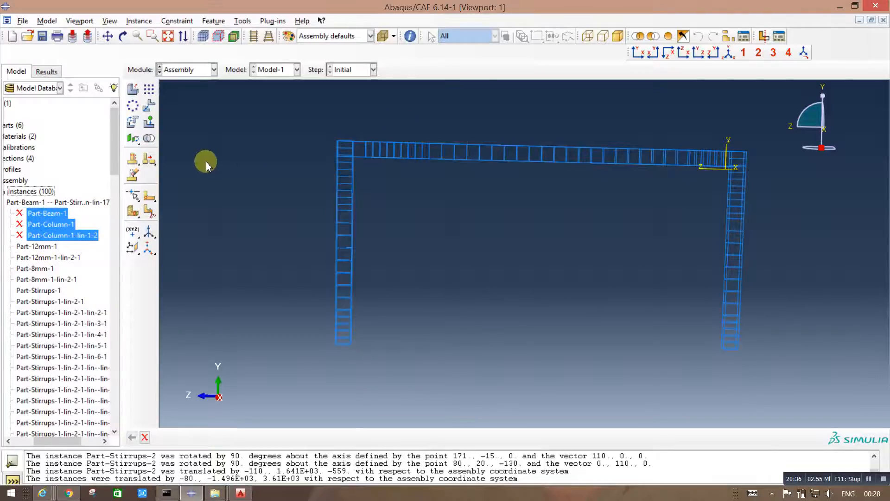
# Step: Create an assembly geometry set named Reinforcement containing all the bars and stirrups of the beam and column cages
pyautogui.moveTo(44, 441); pyautogui.dragTo(21, 441)
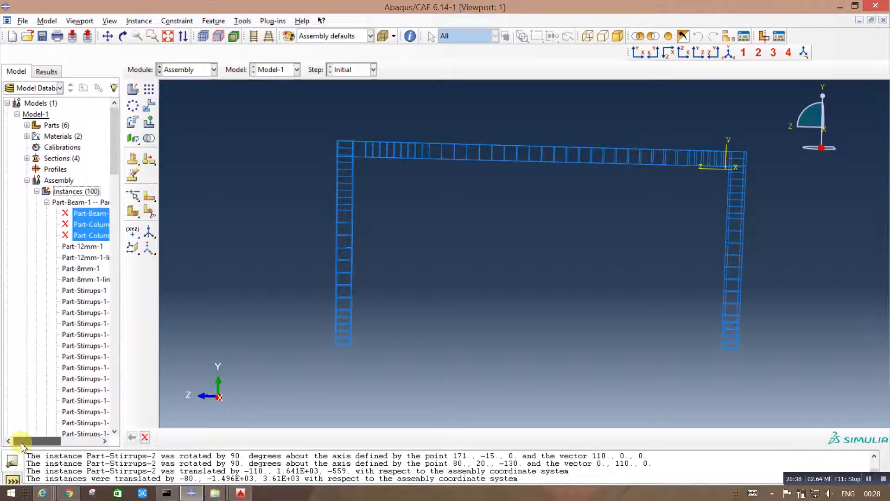
pyautogui.click(27, 180)
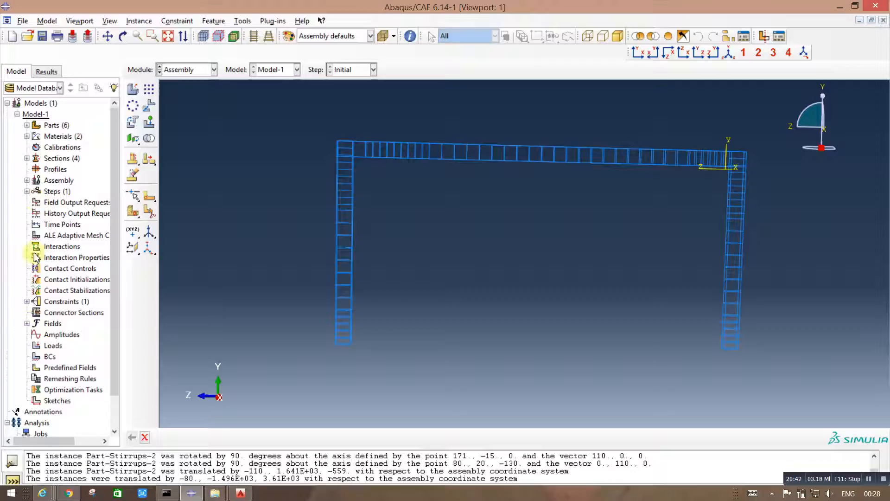
pyautogui.click(27, 180)
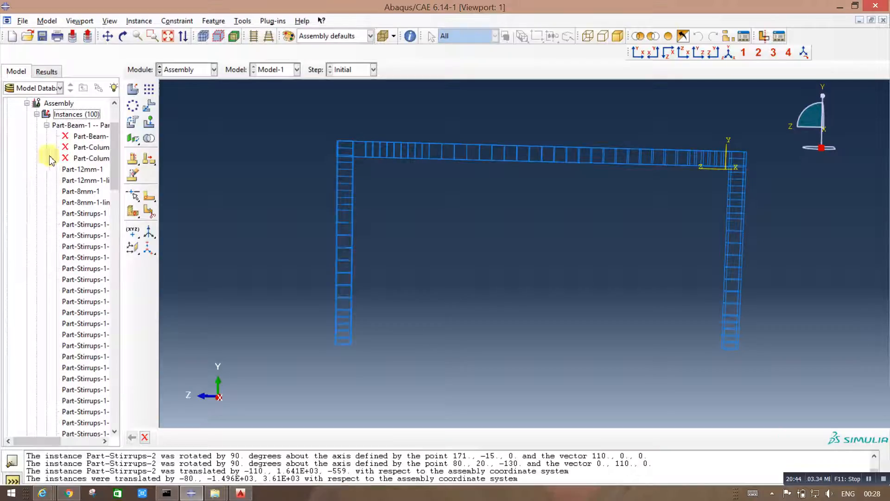
pyautogui.click(36, 114)
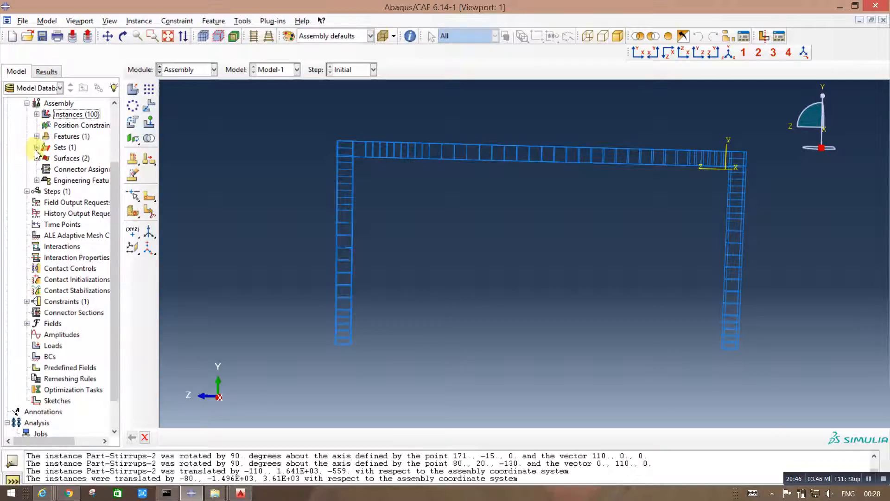
pyautogui.doubleClick(60, 148)
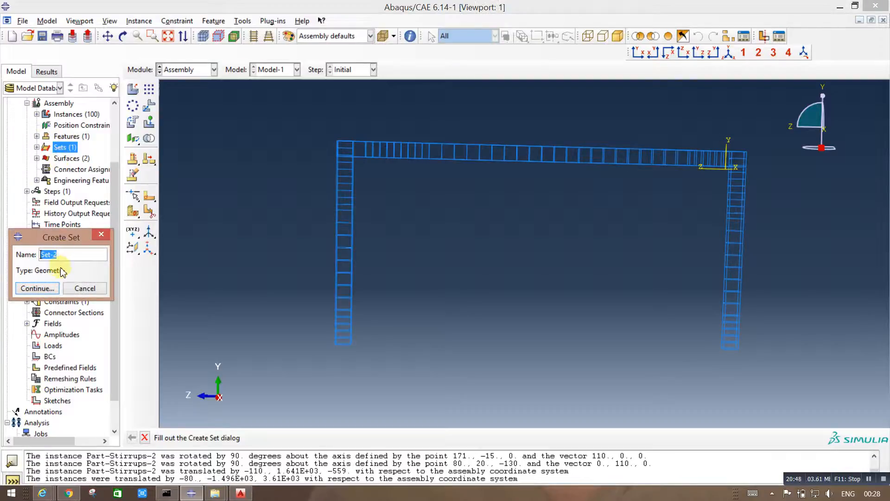
pyautogui.write('S')
pyautogui.write('t')
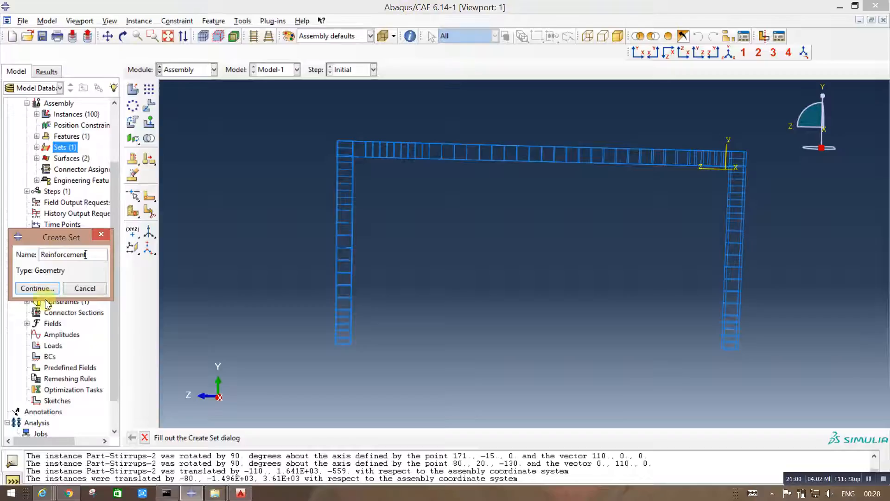
pyautogui.click(37, 288)
pyautogui.moveTo(285, 112); pyautogui.dragTo(807, 395)
pyautogui.click(262, 440)
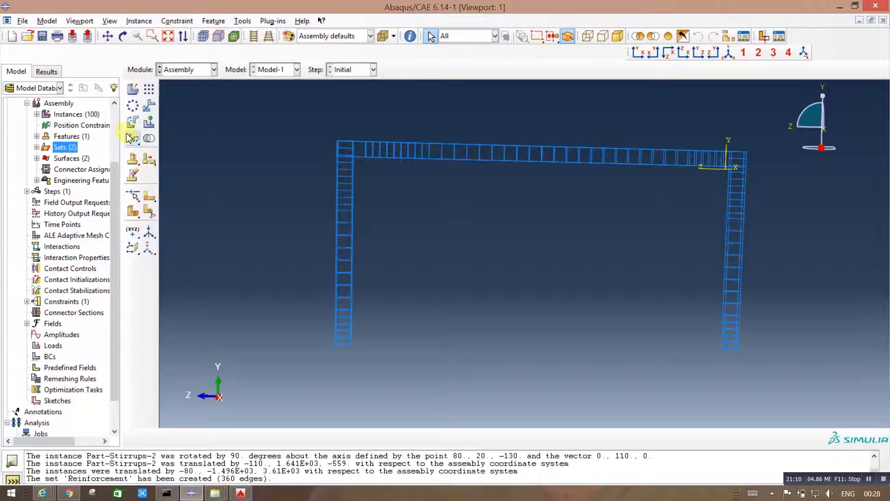
# Step: Resume the suppressed concrete instances Part-Beam-1, Part-Column-1 and Part-Column-1-lin-1-2
pyautogui.scroll(3, 106, 130)
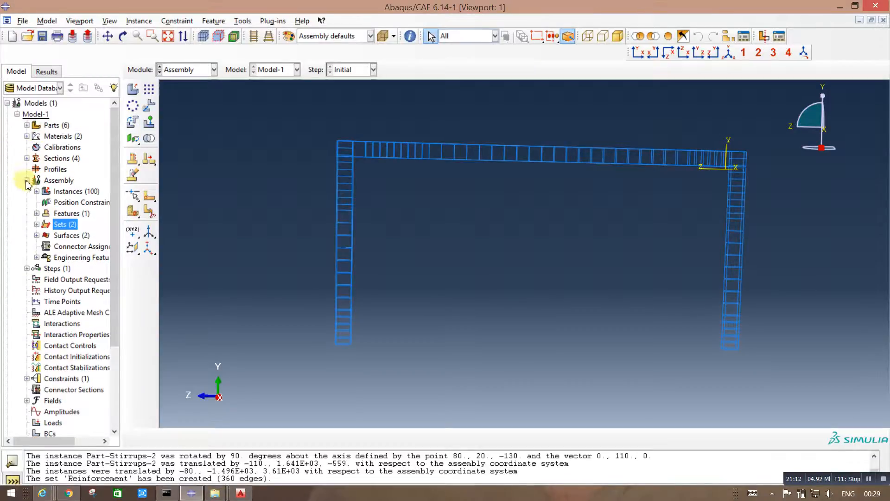
pyautogui.click(37, 191)
pyautogui.moveTo(81, 126); pyautogui.dragTo(80, 147)
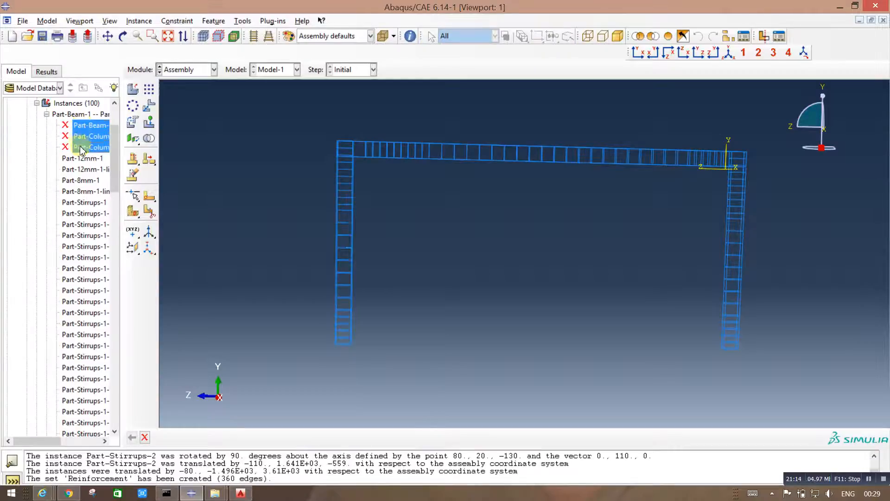
pyautogui.rightClick(59, 142)
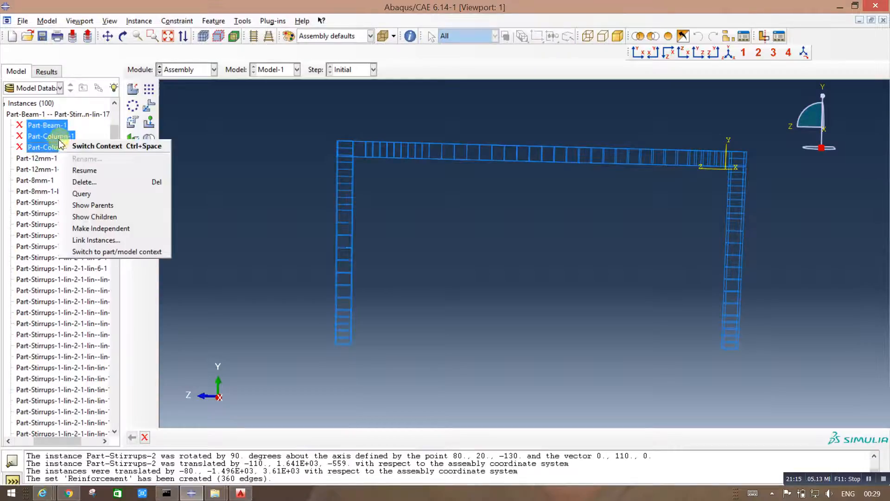
pyautogui.click(66, 177)
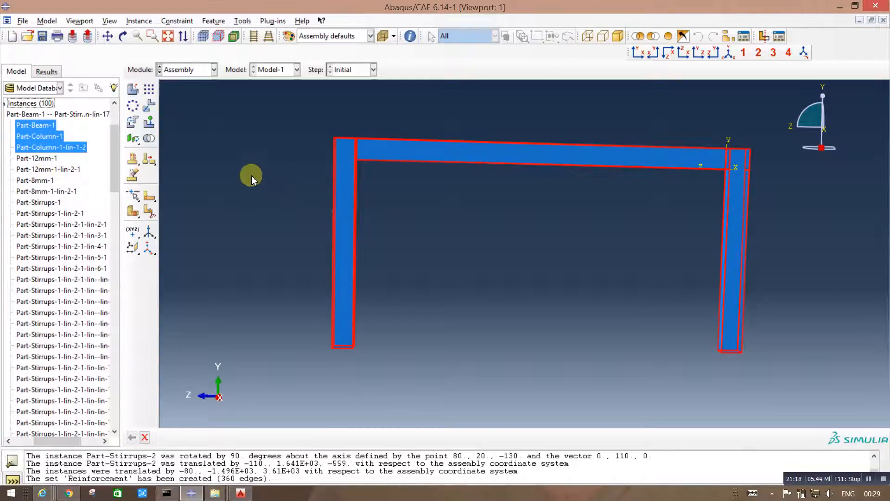
# Step: Display the assembly in wireframe and examine the reinforcement inside the concrete frame
pyautogui.keyDown('ctrl'); pyautogui.keyDown('alt'); pyautogui.moveTo(280, 147); pyautogui.dragTo(535, 221); pyautogui.keyUp('alt'); pyautogui.keyUp('ctrl')
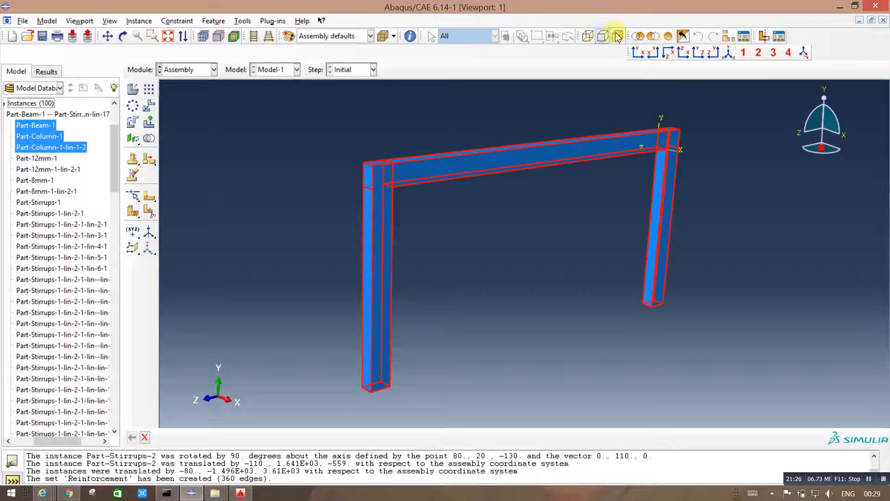
pyautogui.click(588, 36)
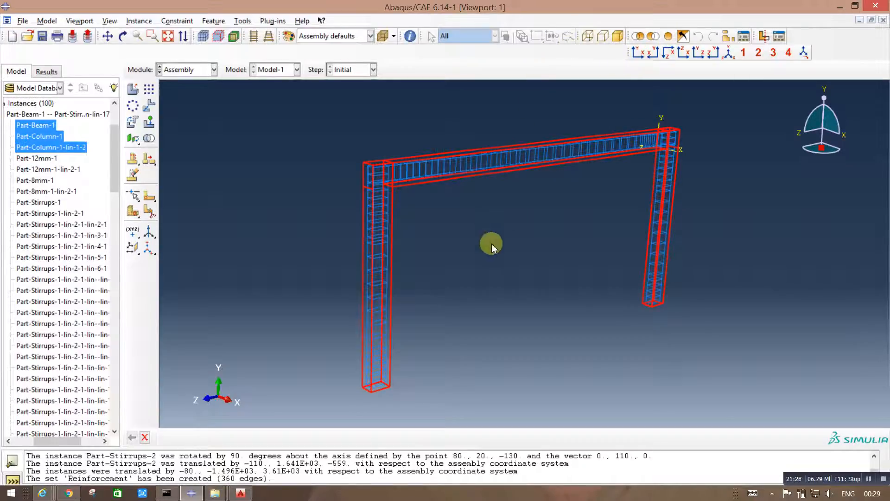
pyautogui.keyDown('ctrl'); pyautogui.keyDown('alt'); pyautogui.moveTo(543, 254); pyautogui.dragTo(599, 264); pyautogui.keyUp('alt'); pyautogui.keyUp('ctrl')
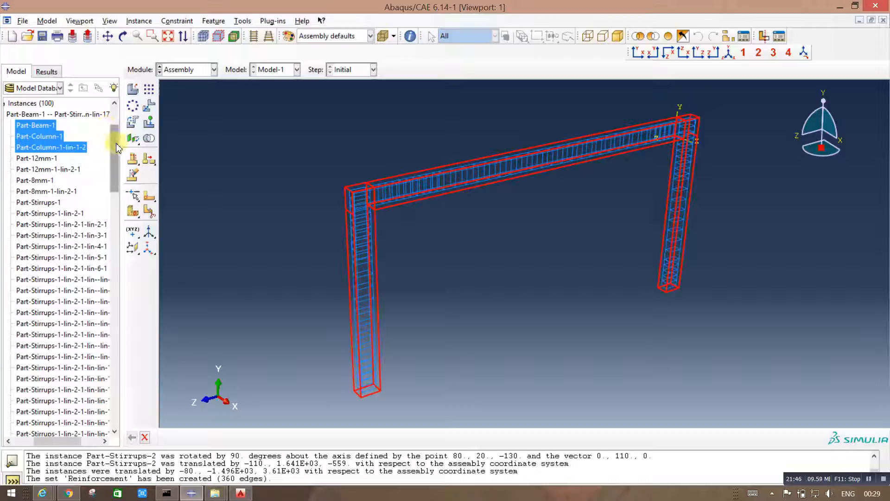
# Step: Switch to the Interaction module and begin a new constraint of type Embedded region named Embedded
pyautogui.scroll(3, 114, 120)
pyautogui.click(188, 70)
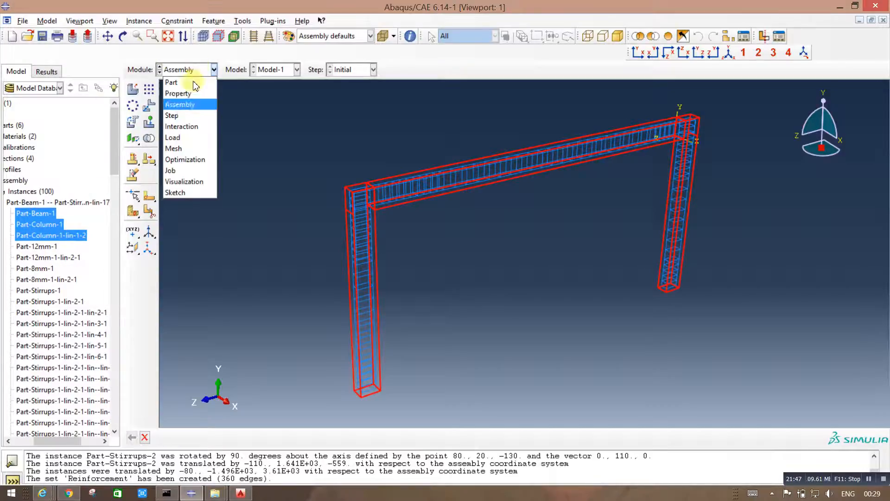
pyautogui.click(182, 126)
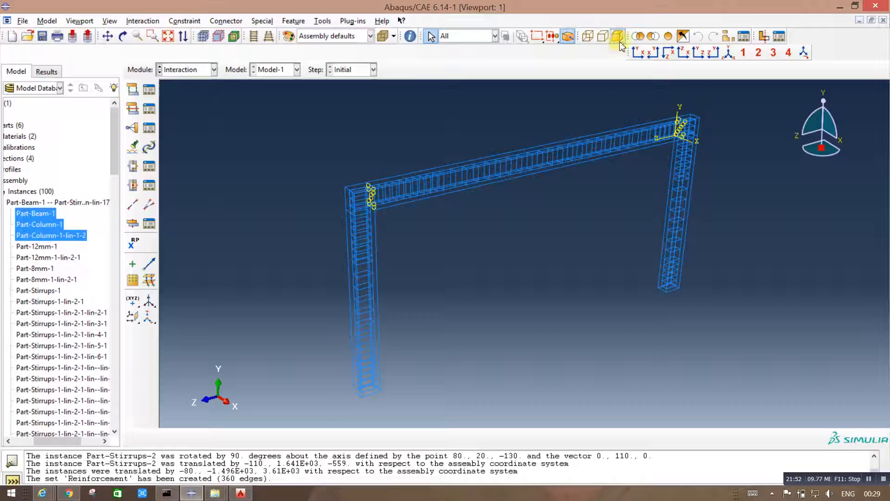
pyautogui.click(133, 129)
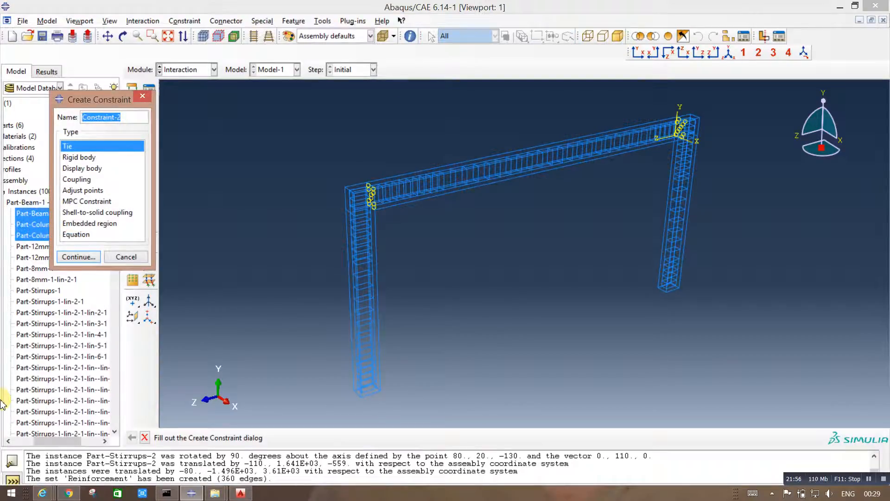
pyautogui.write('Embedded')
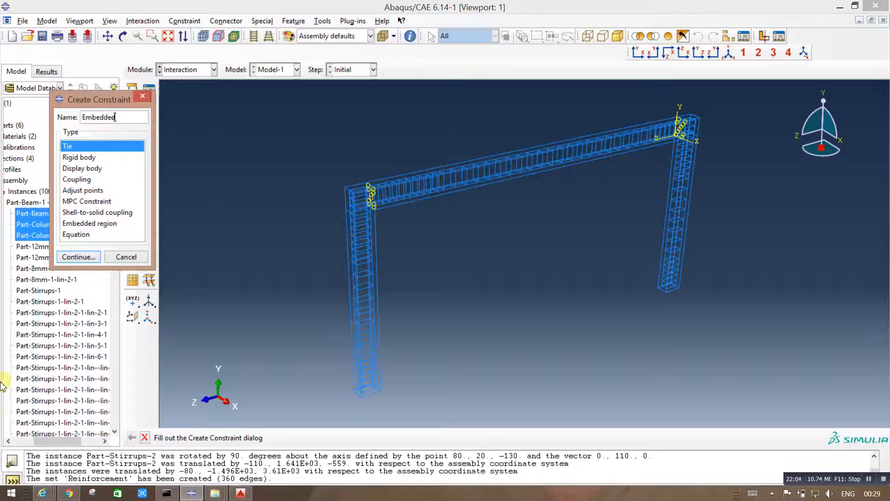
pyautogui.click(98, 224)
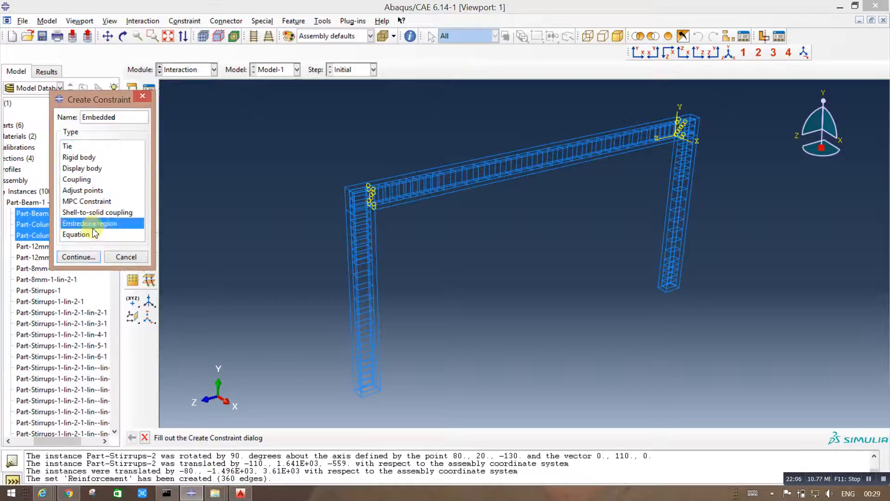
pyautogui.click(75, 256)
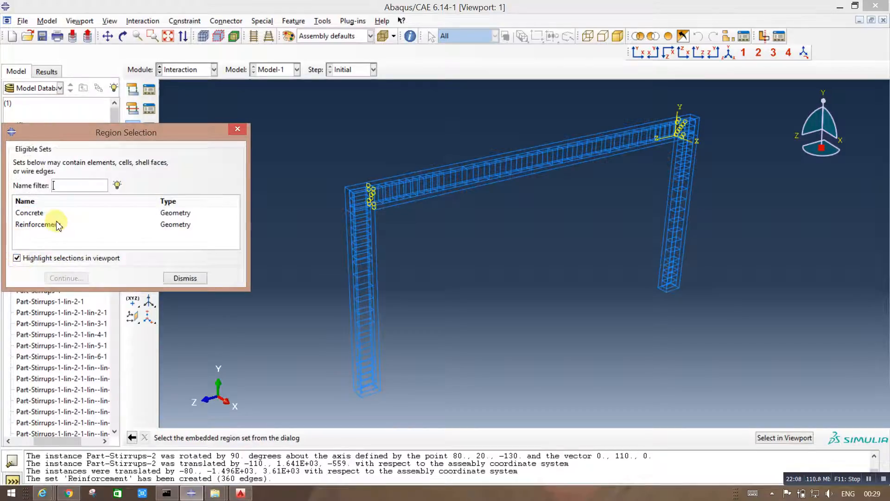
# Step: Assign the Reinforcement set as the embedded region and the Concrete set as the host region, keeping the default tolerances
pyautogui.click(114, 225)
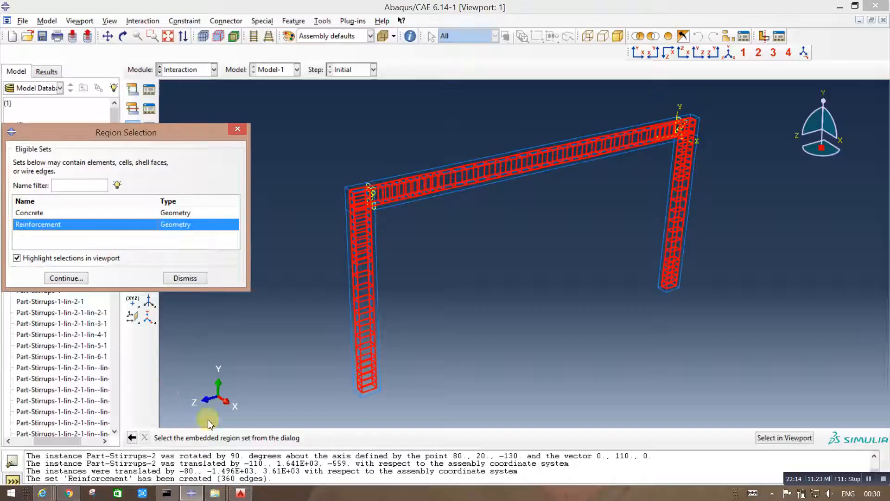
pyautogui.click(66, 279)
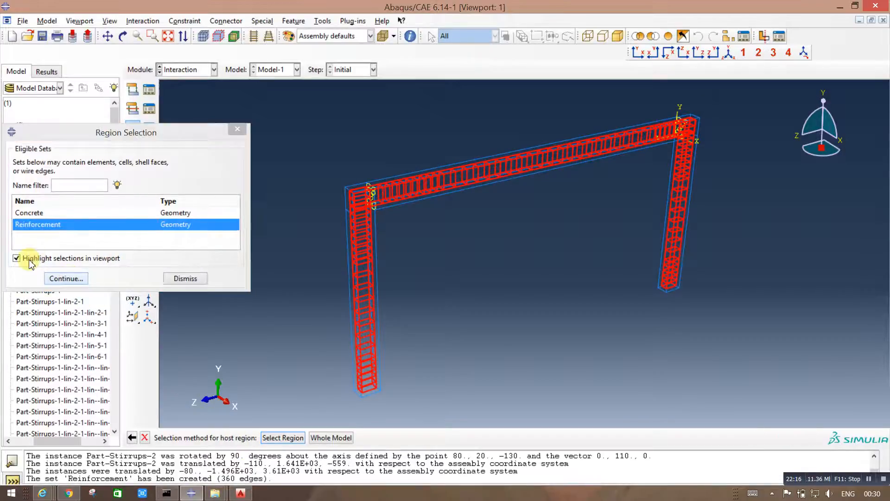
pyautogui.click(281, 438)
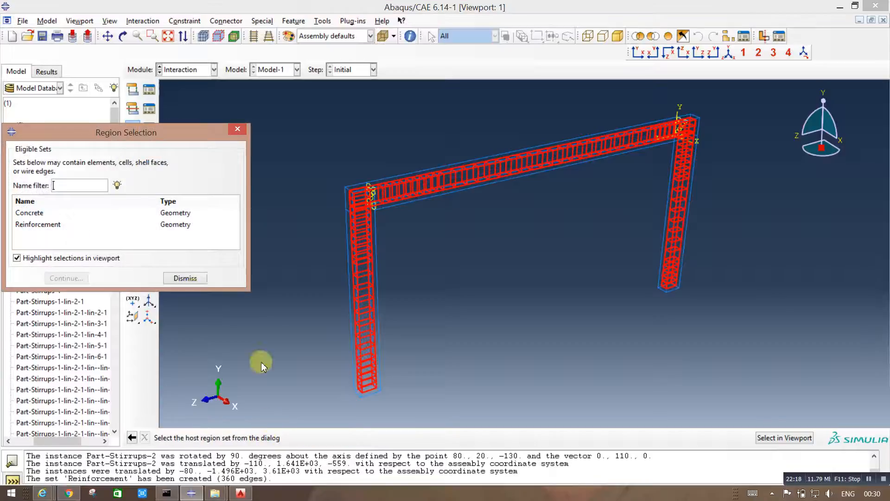
pyautogui.click(88, 212)
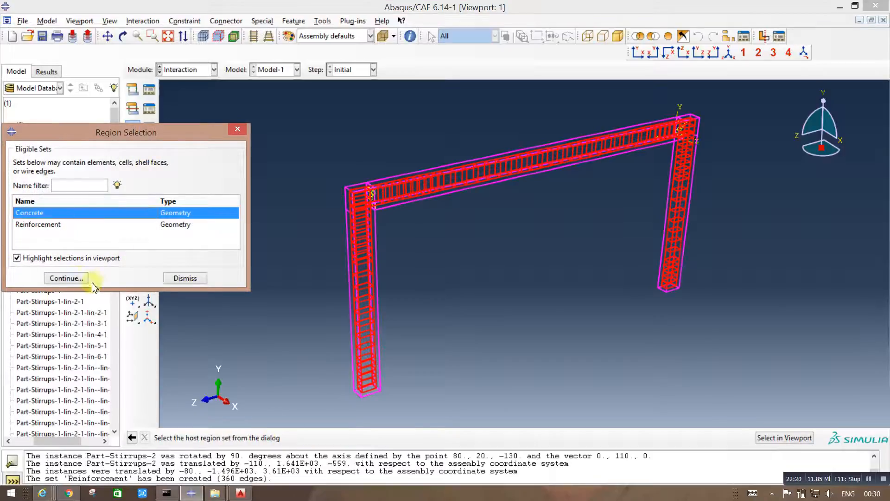
pyautogui.click(64, 278)
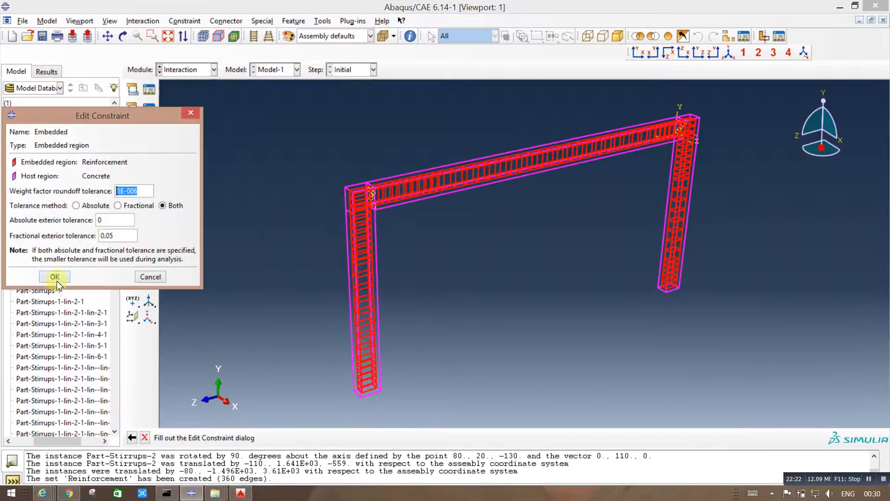
pyautogui.click(56, 278)
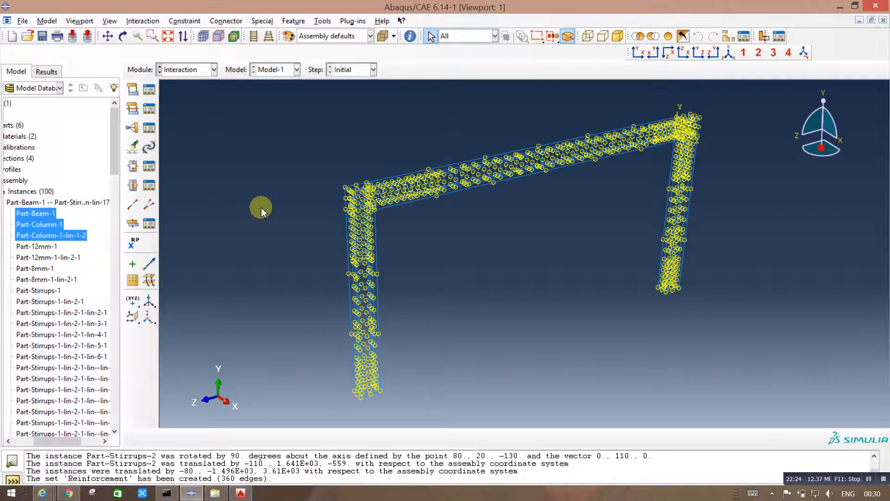
# Step: Return the display of the frame assembly from wireframe to shaded rendering
pyautogui.click(618, 36)
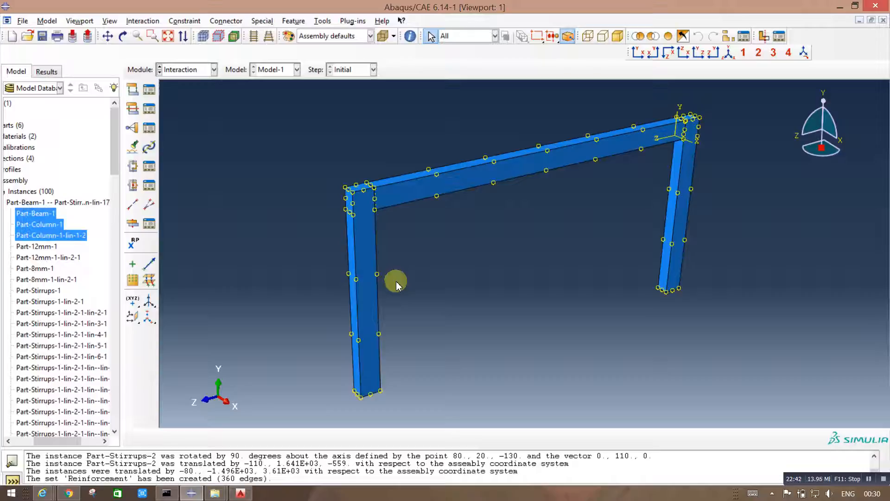
pyautogui.click(185, 70)
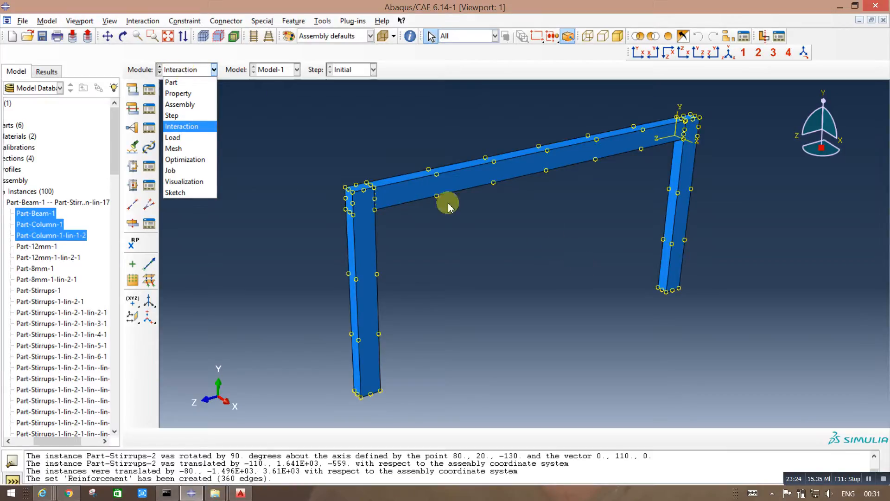
pyautogui.click(320, 128)
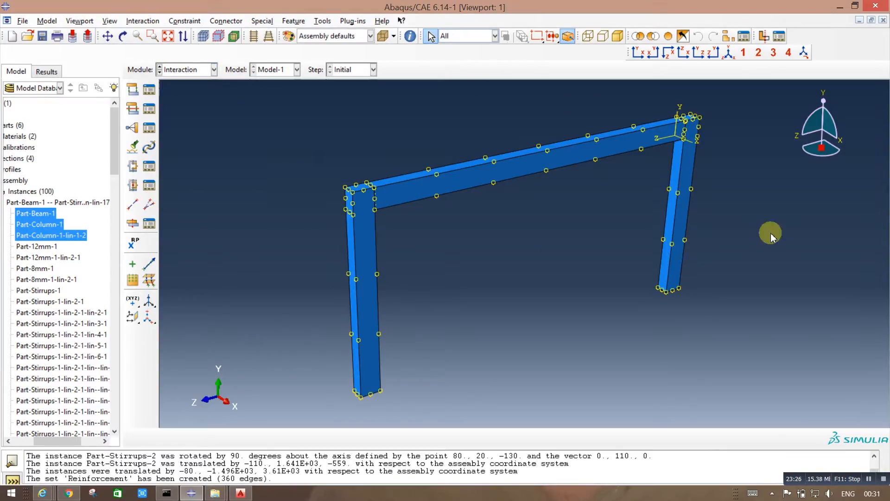